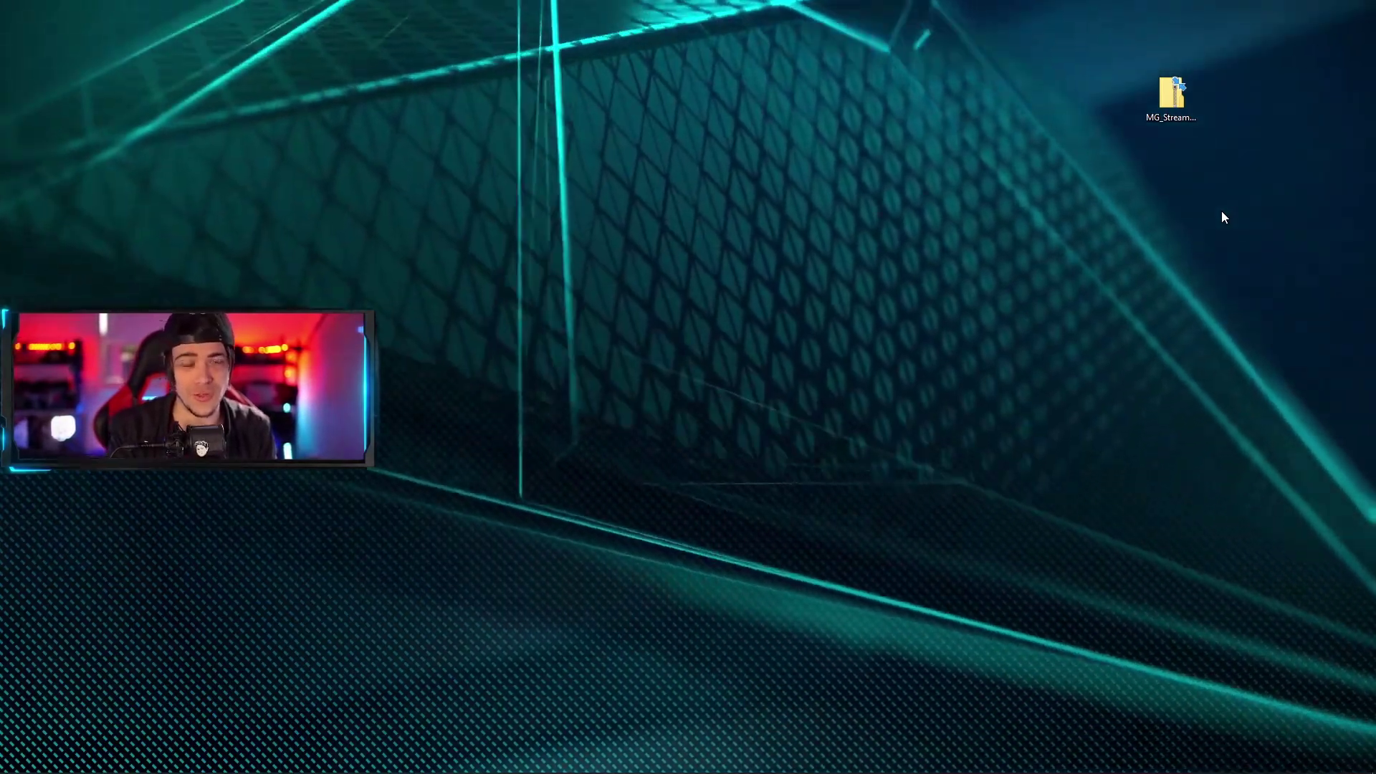
Extract the AKER Red stream pack zip onto the desktop with 7-Zip Extract Here.
left_click(1172, 91)
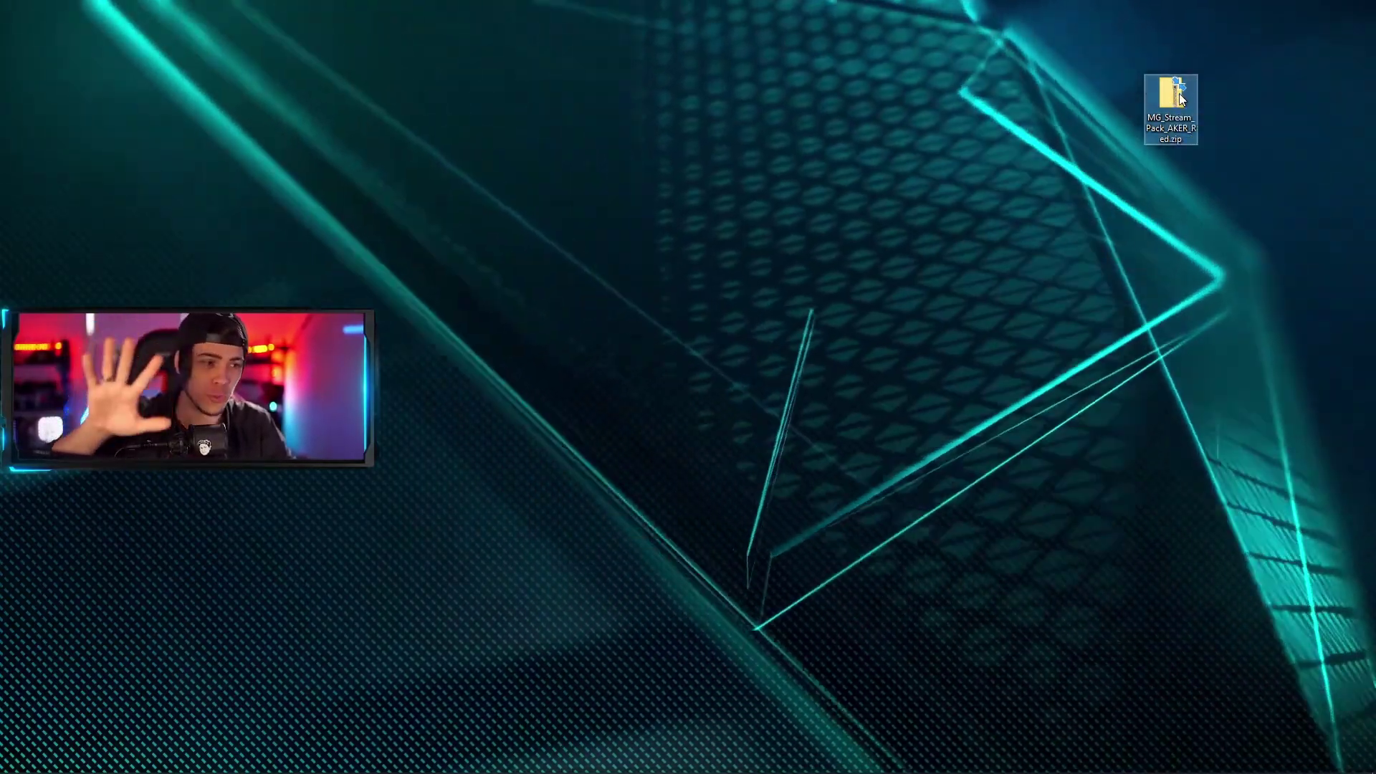
right_click(1182, 93)
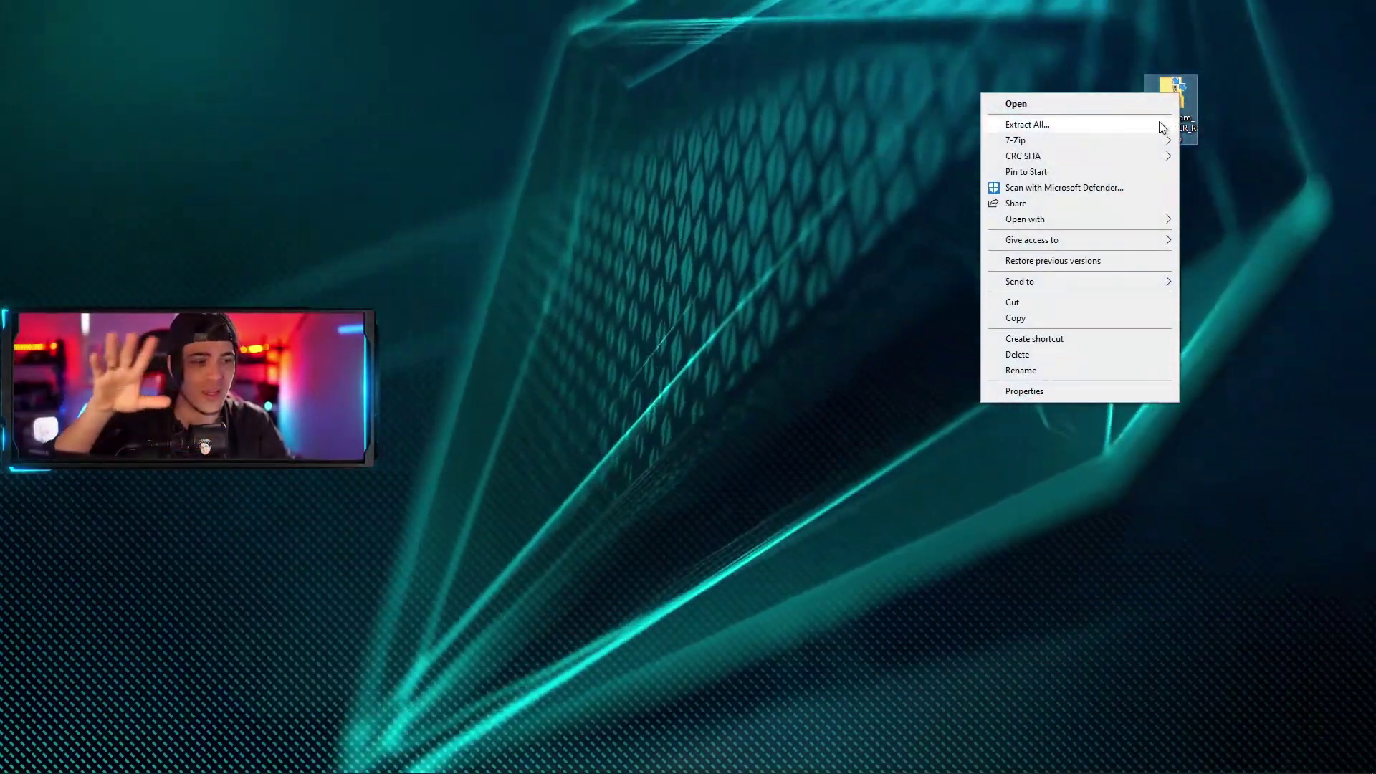
mouse_move(1142, 143)
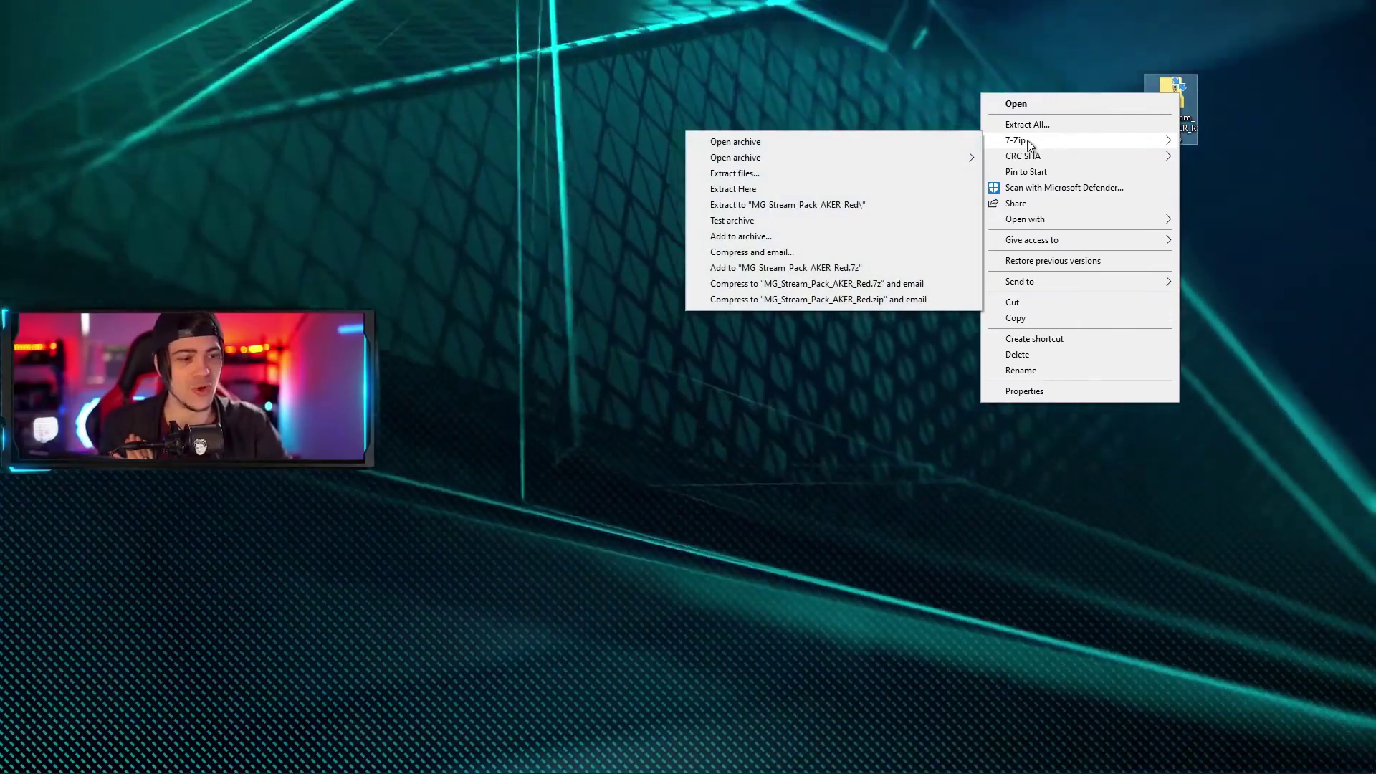
left_click(936, 188)
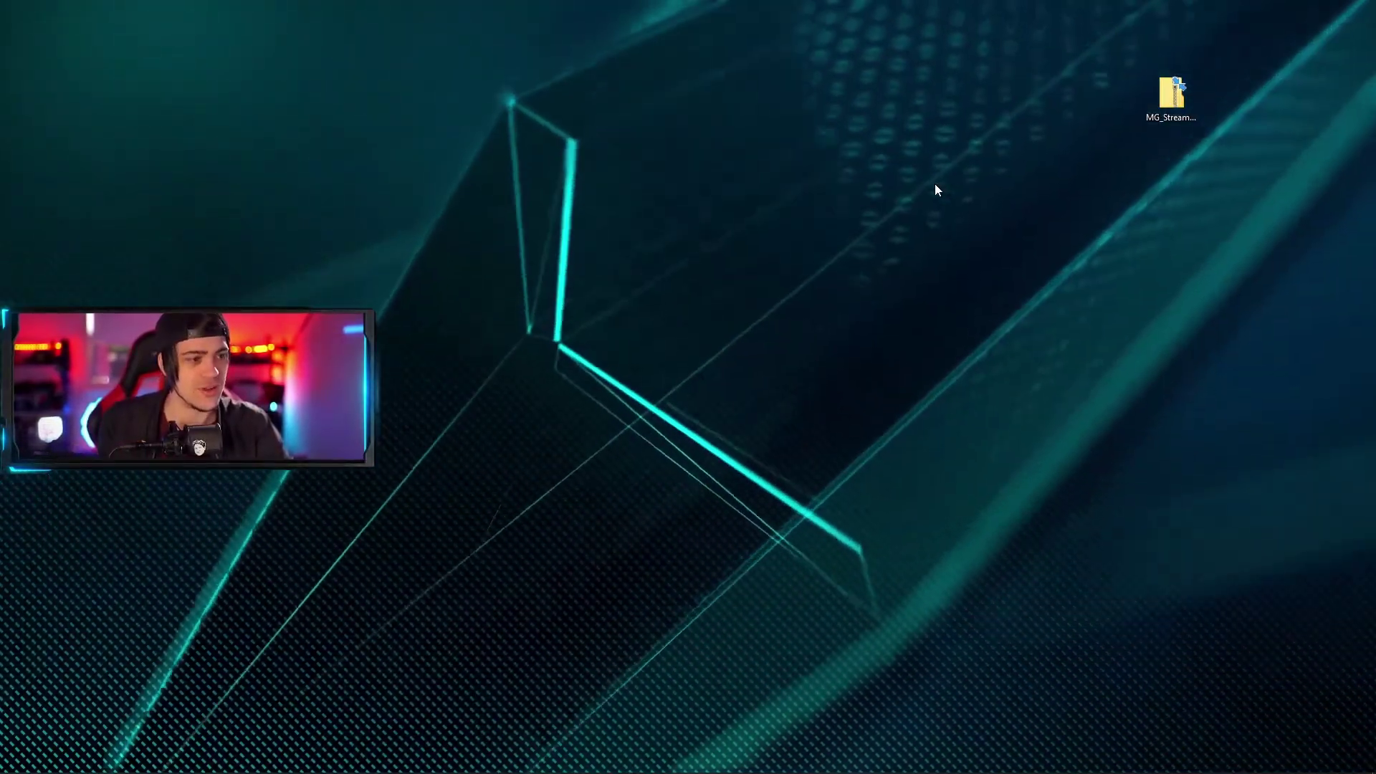
Move the extracted MG_Stream_Pack_AKER_Red folder to the desktop's middle and open it.
left_click_drag(25, 28, 571, 172)
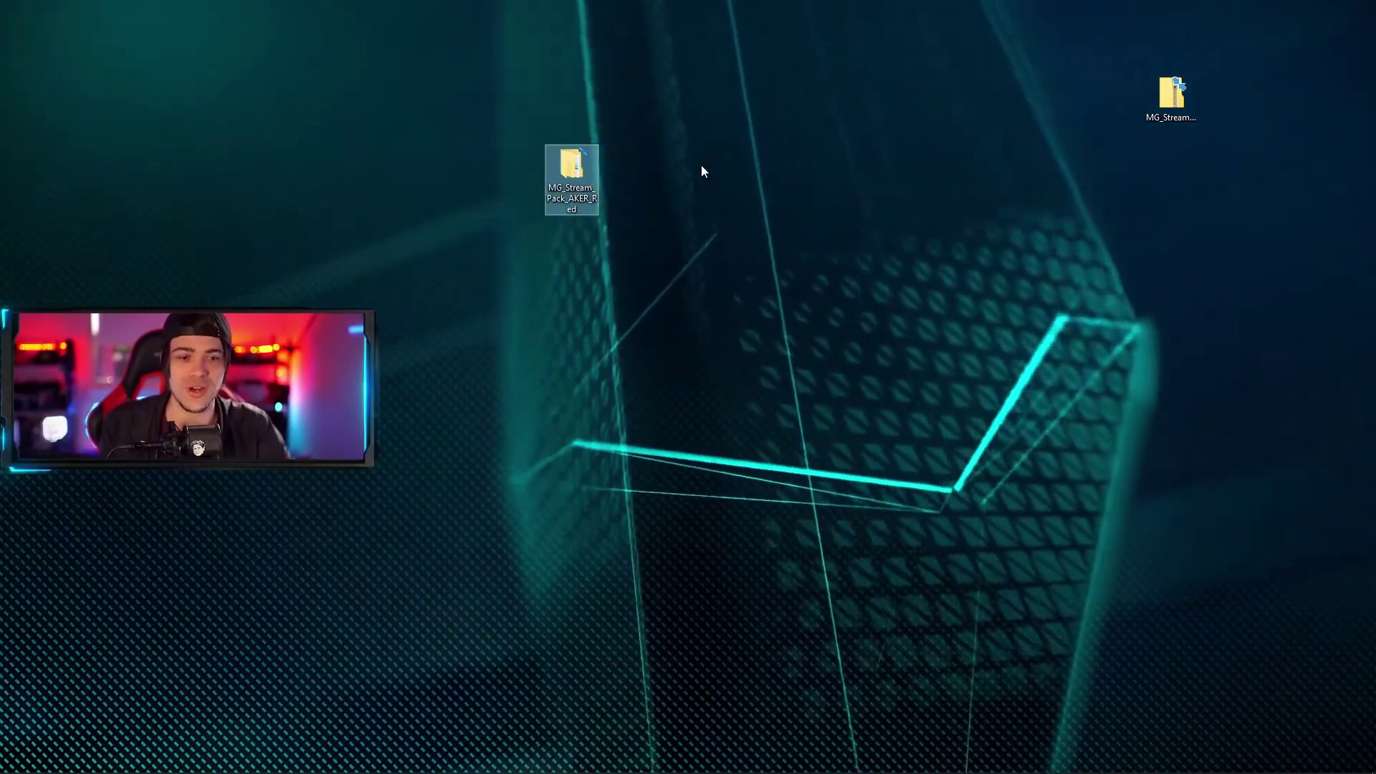
left_click(707, 166)
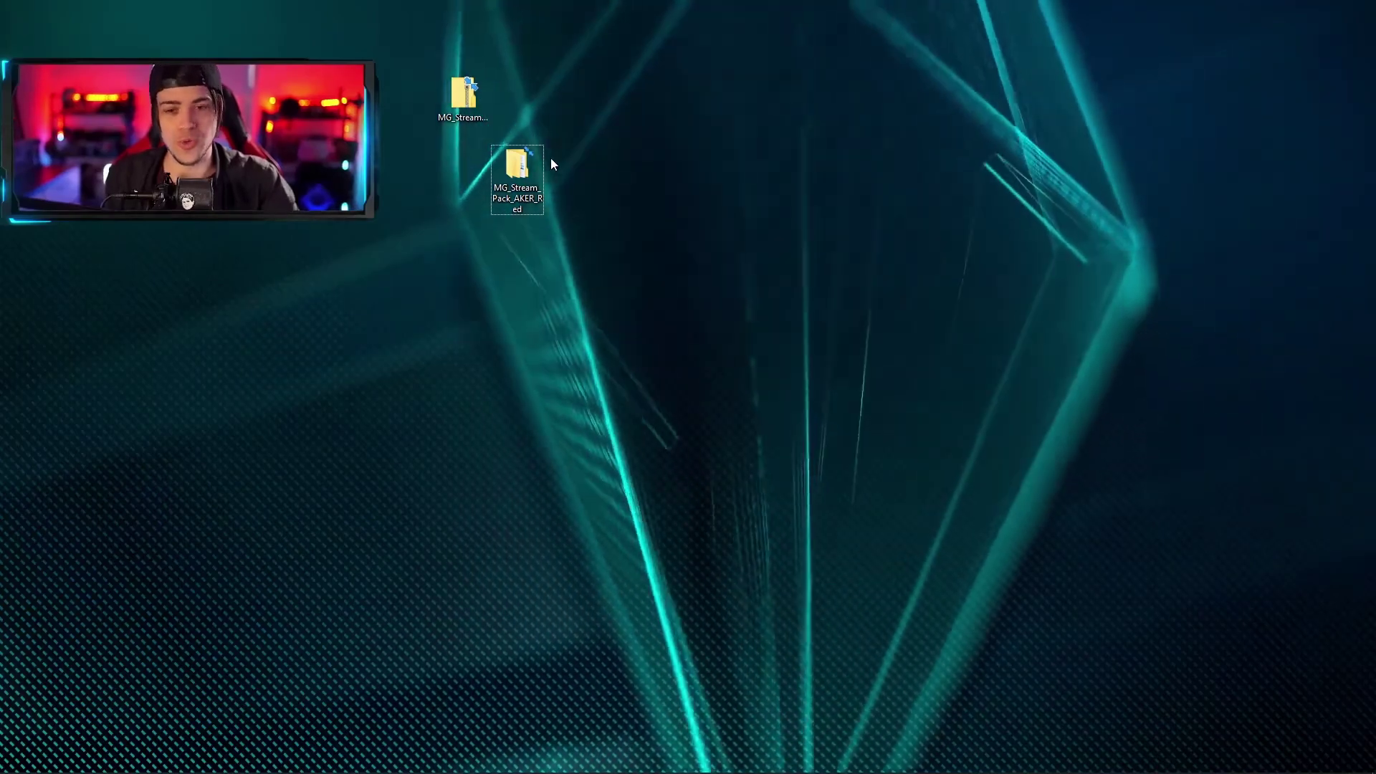
double_click(516, 166)
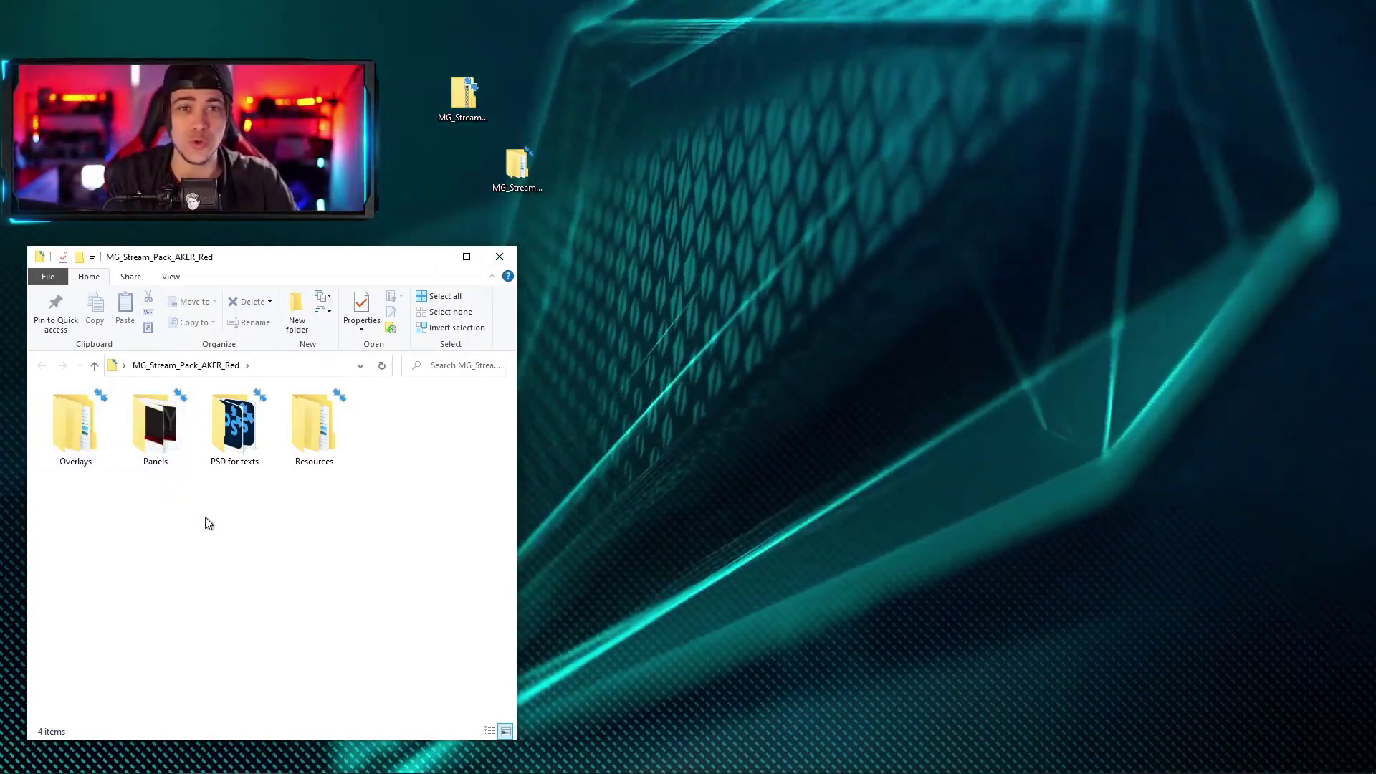
Browse to Overlays > Non-Animated and view MG_AKER_1-1_red.png in Photos.
double_click(82, 445)
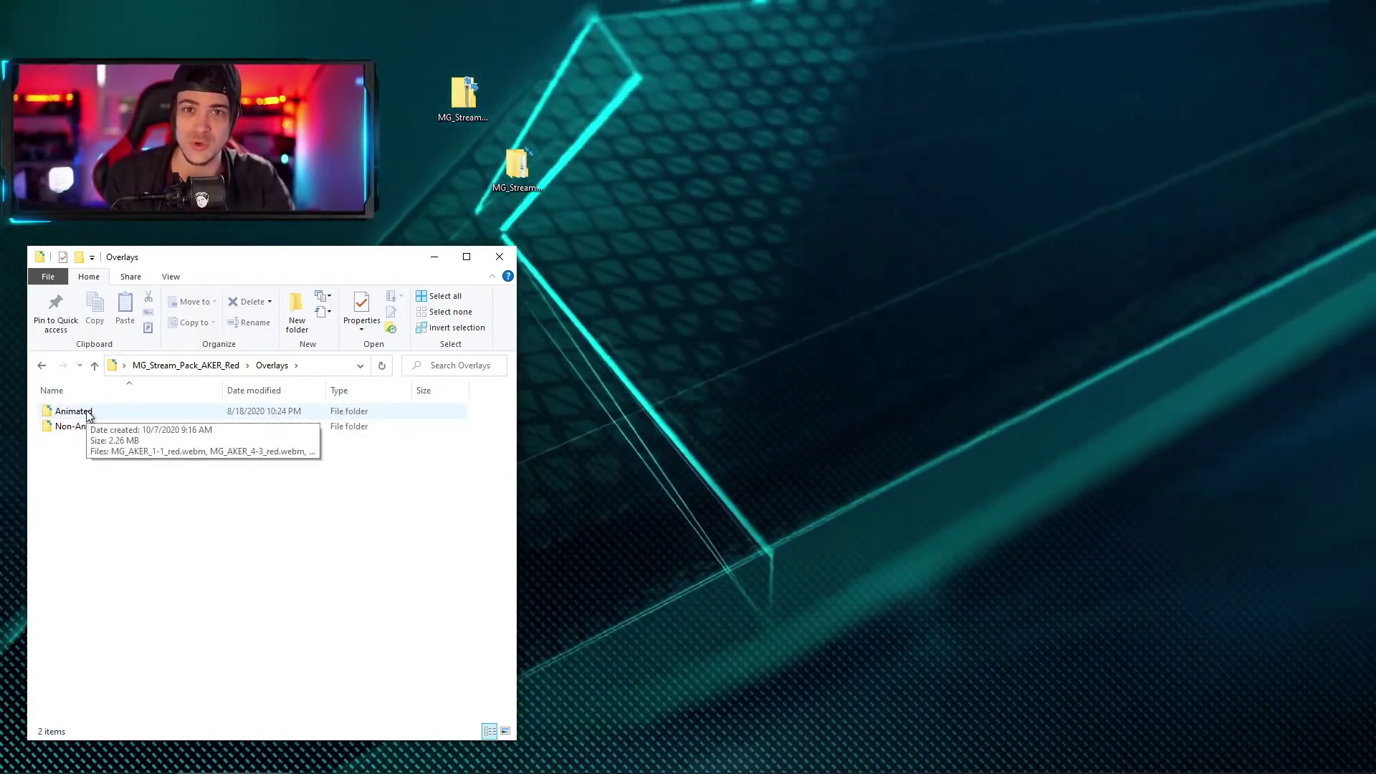
double_click(101, 427)
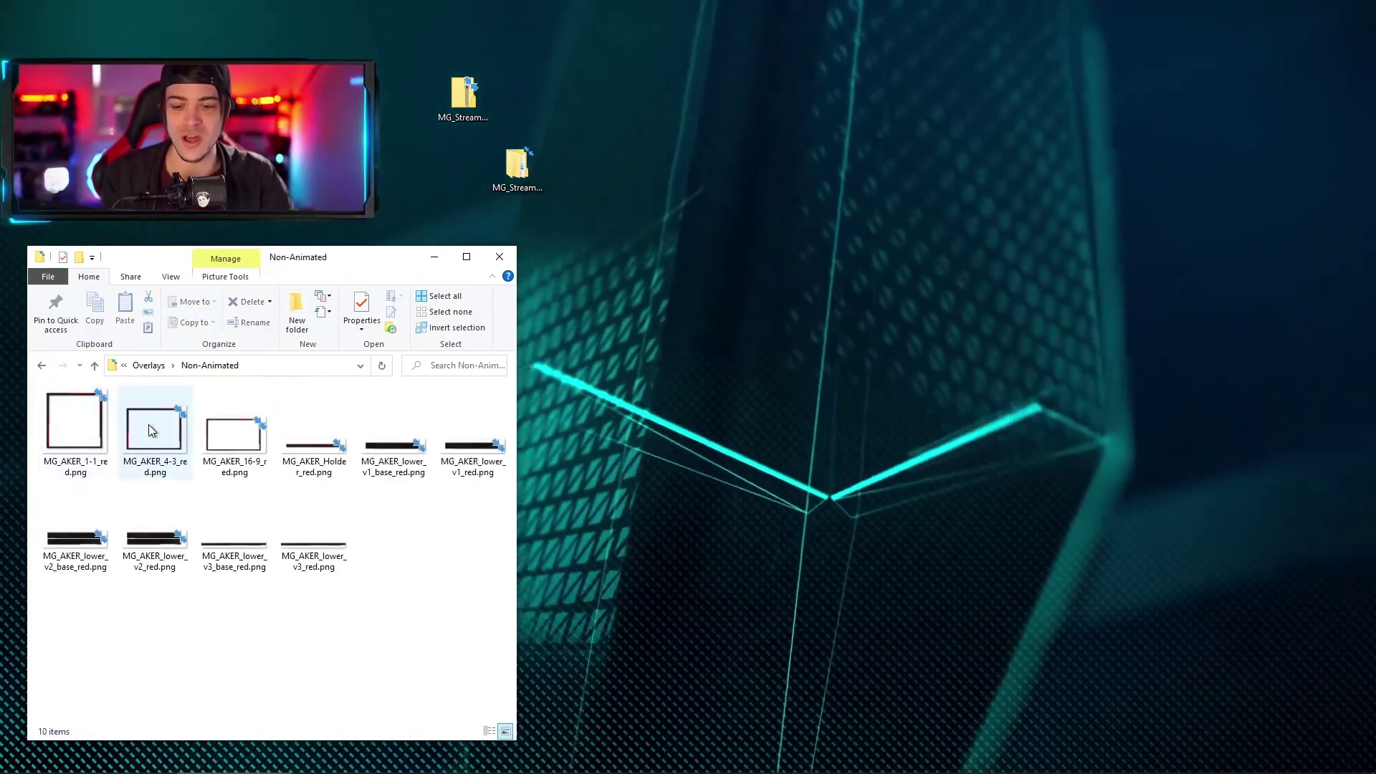
double_click(94, 430)
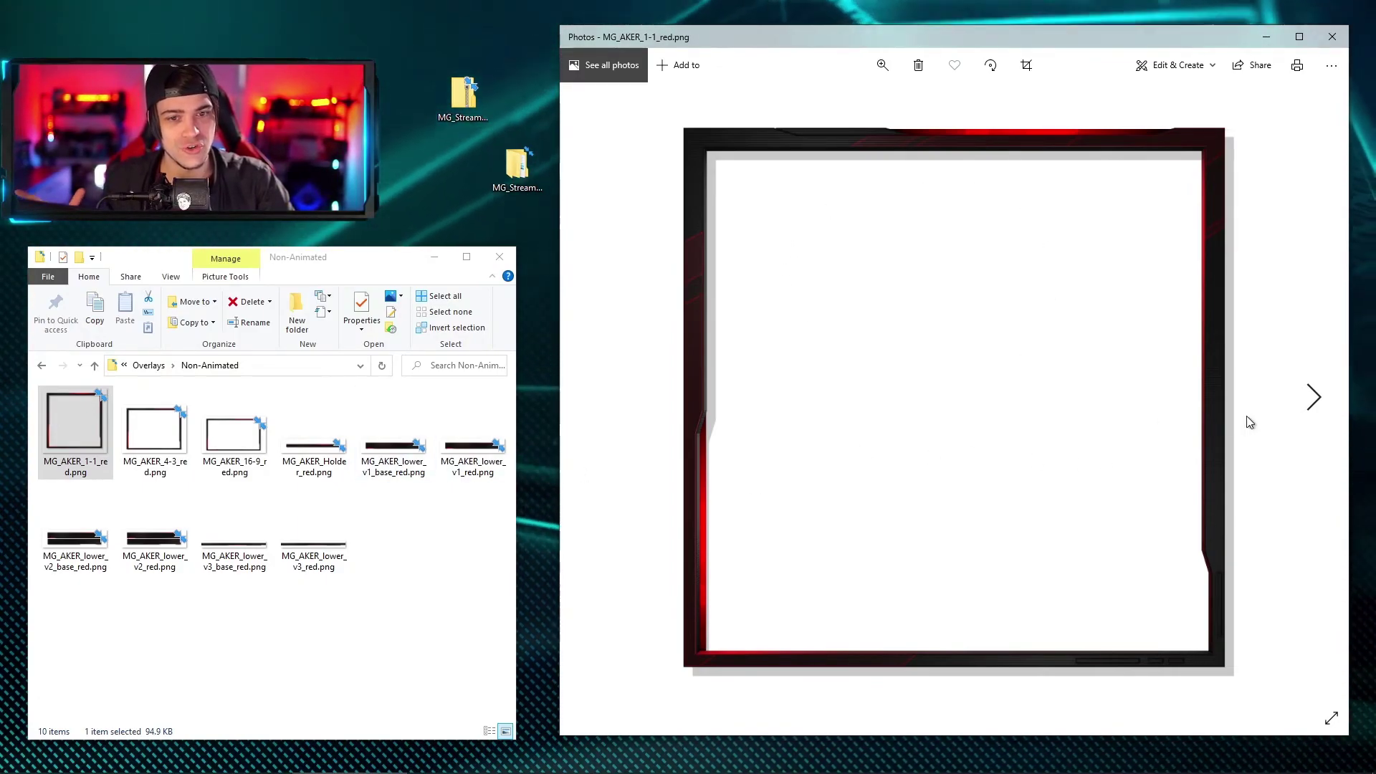
Page through the 4-3, 16-9, holder bar and lower_v2 overlays, then close Photos and return to Overlays.
left_click(1315, 397)
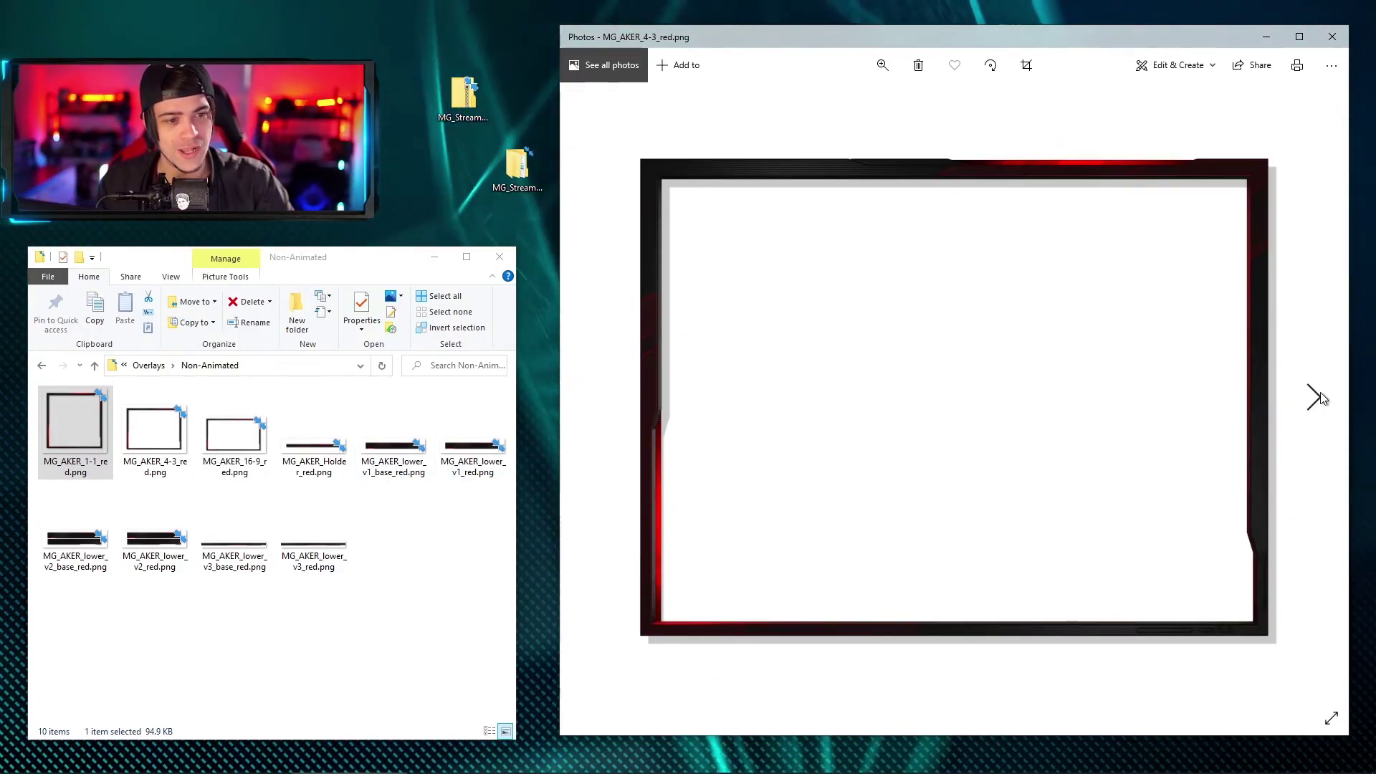
left_click(1320, 396)
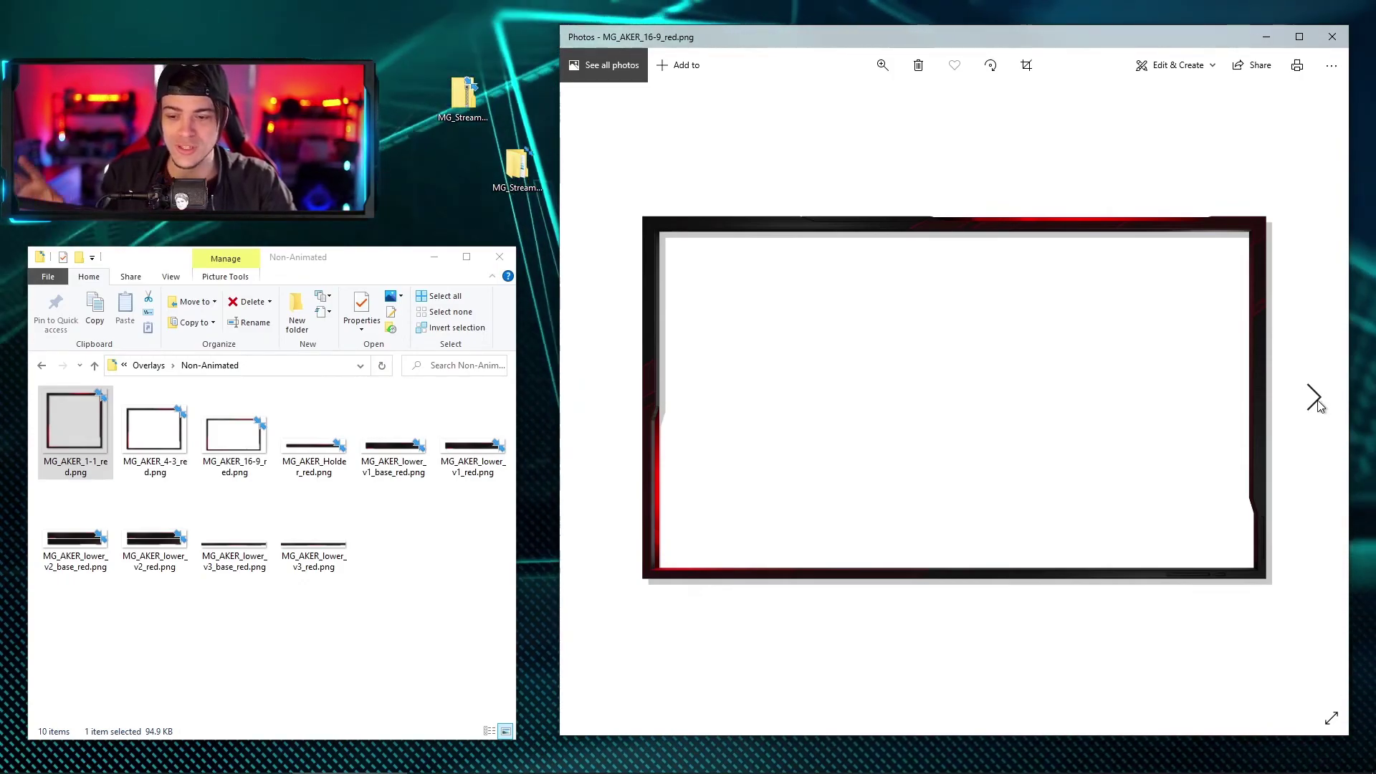
left_click(1317, 400)
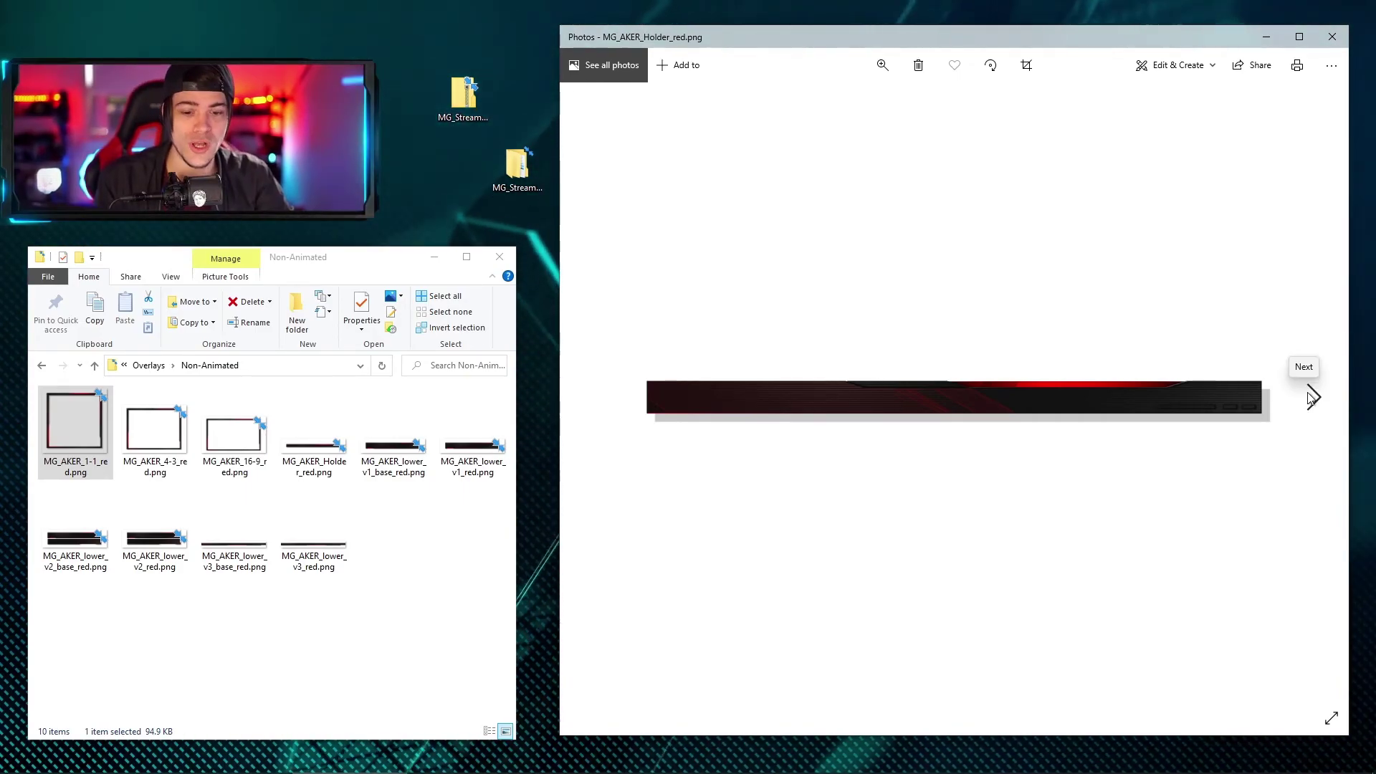
left_click(1313, 399)
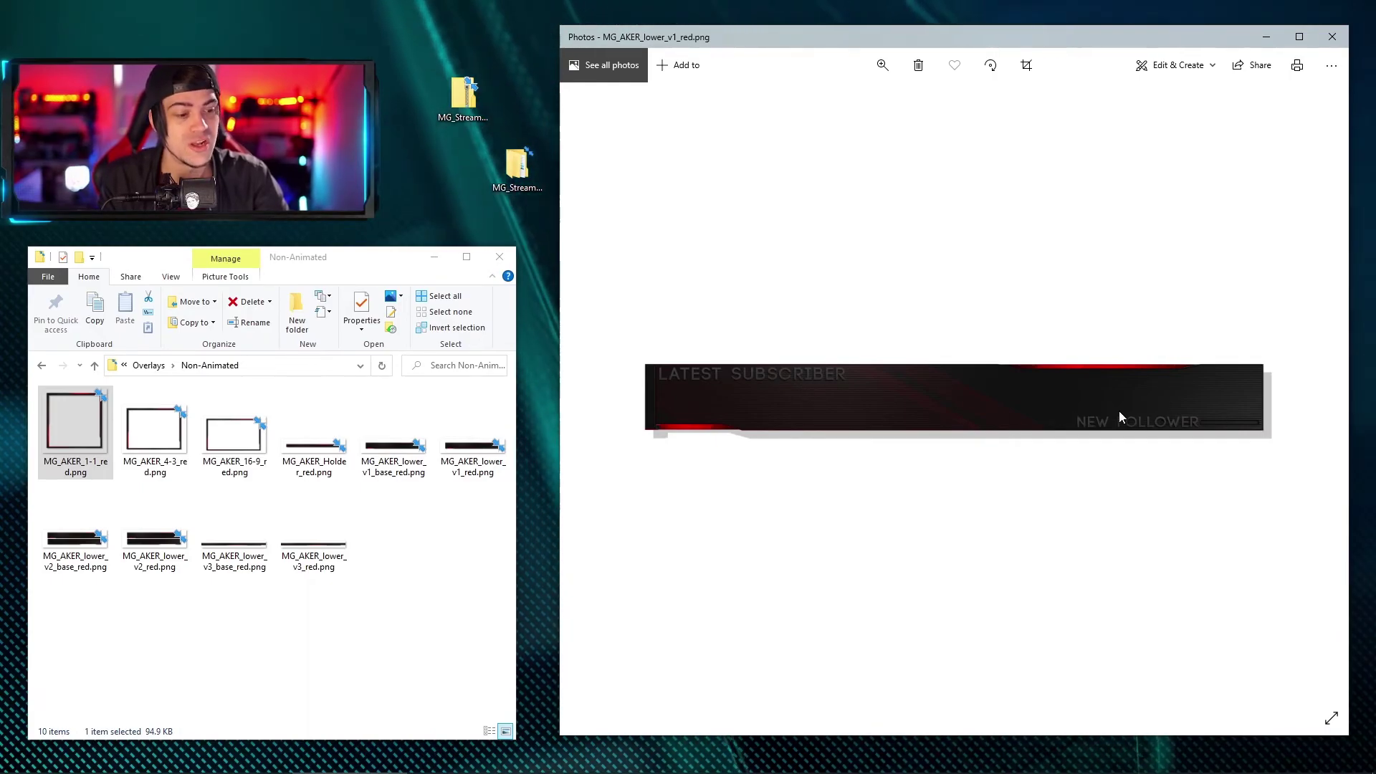
left_click(1316, 398)
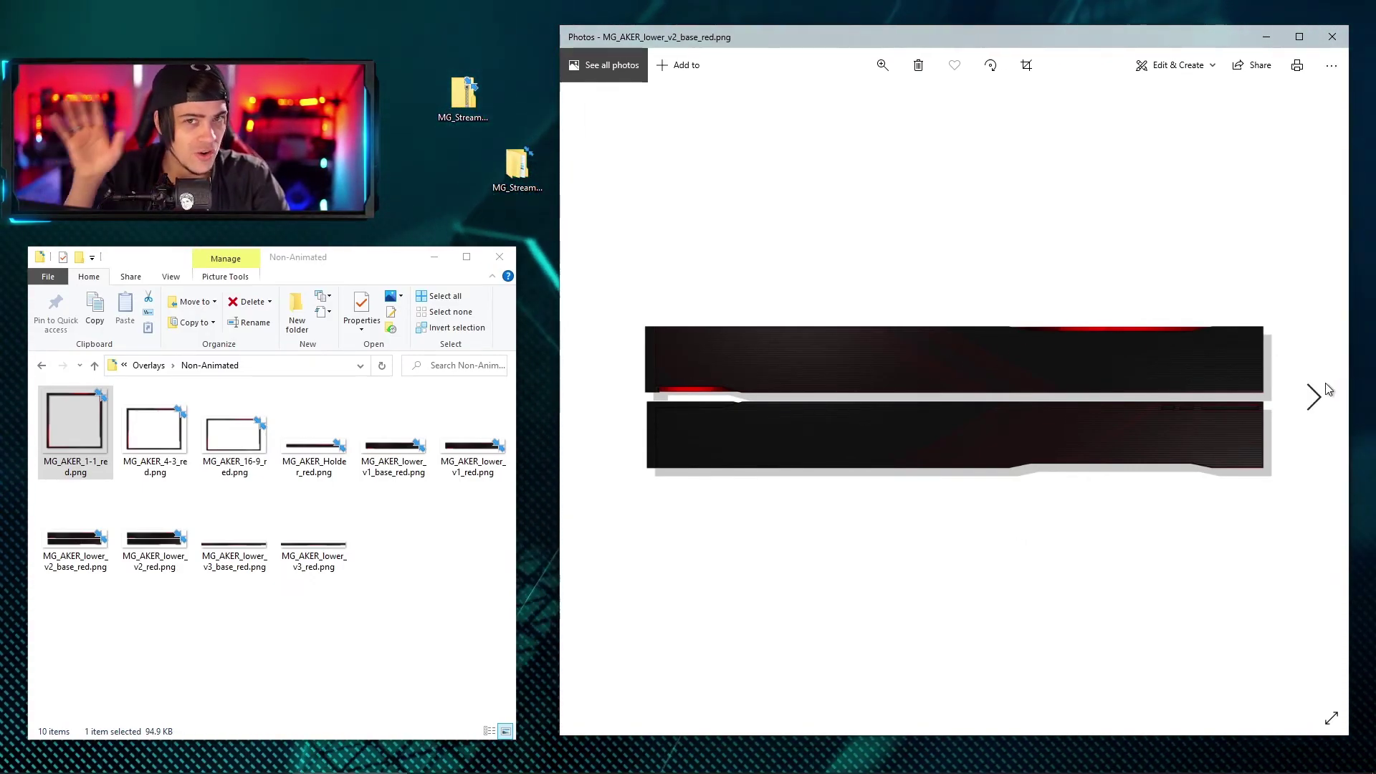
left_click(1316, 398)
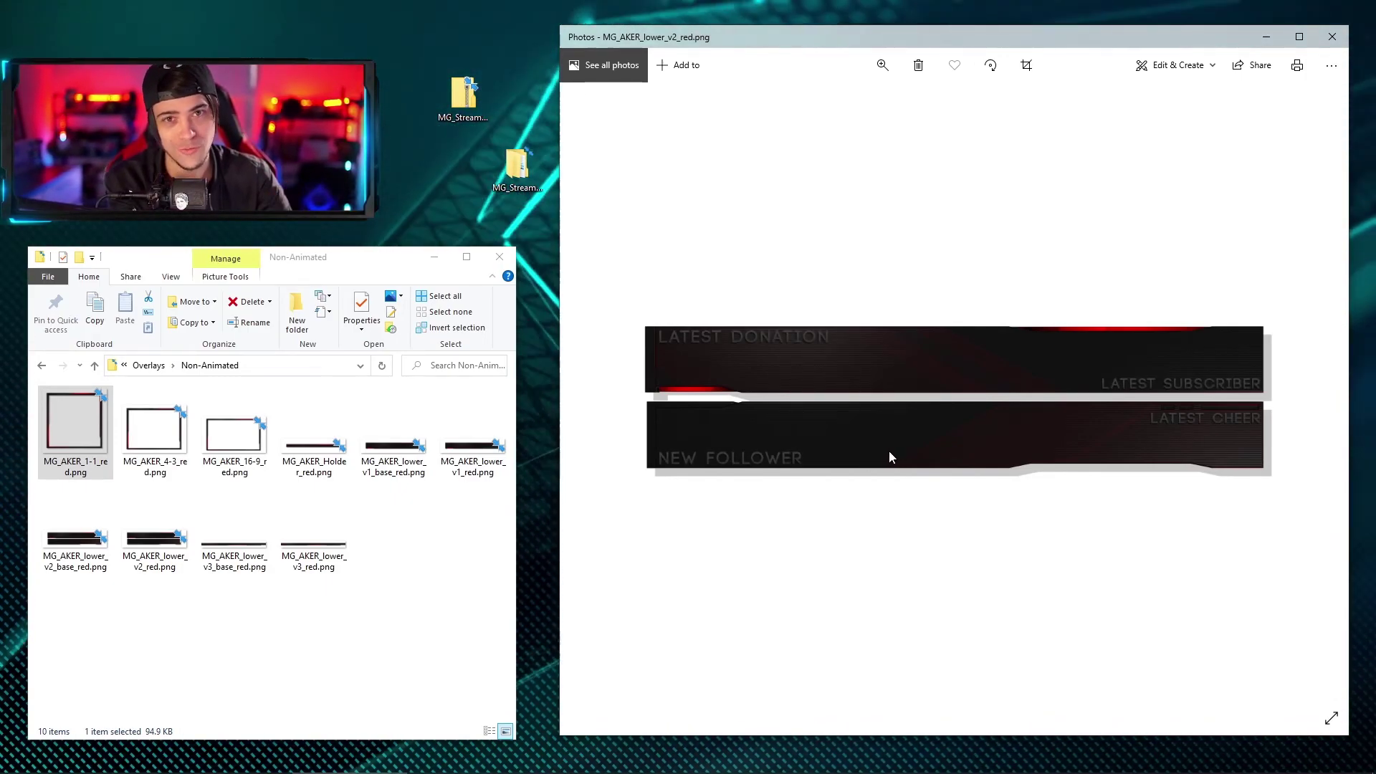
left_click(1332, 37)
left_click(41, 365)
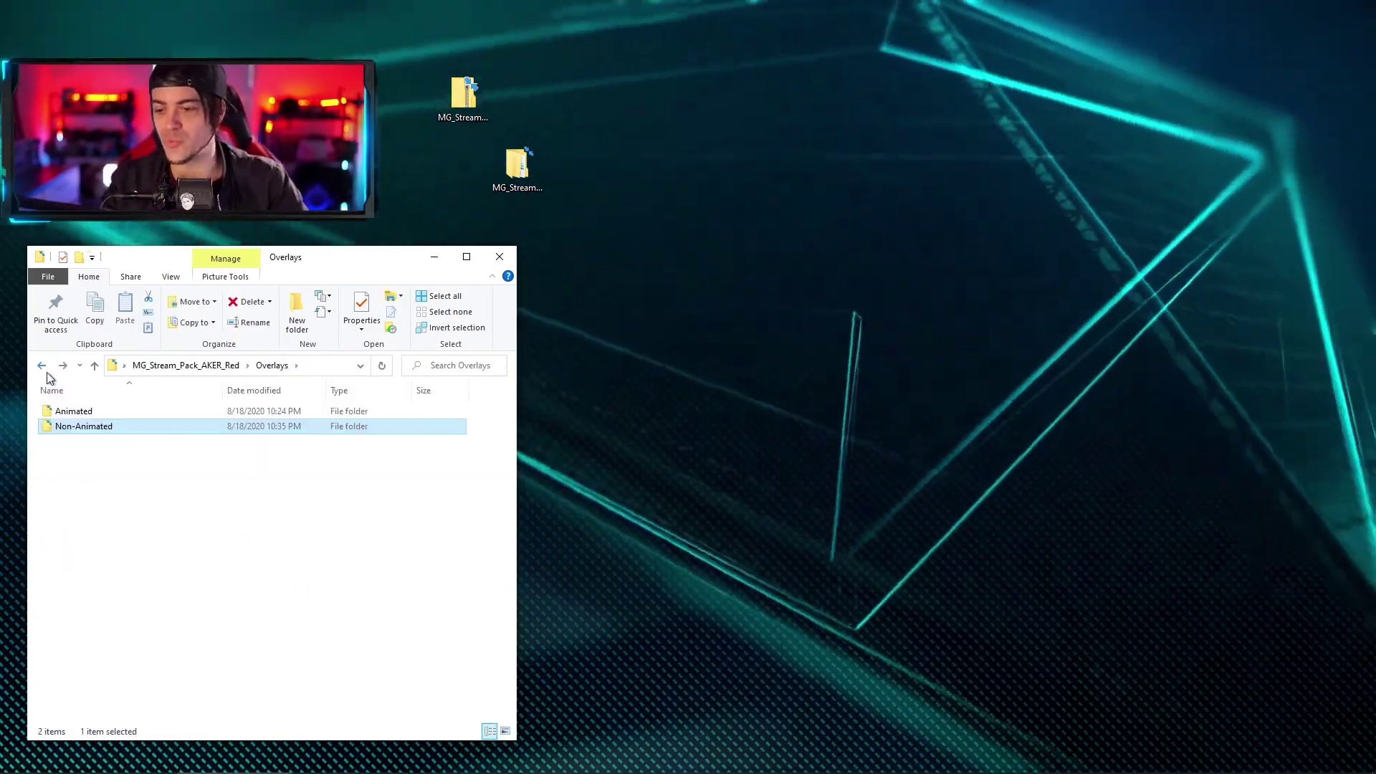
Play MG_AKER_4-3_red.webm and MG_AKER_lower_v3_base_red.webm from the Animated overlays folder.
double_click(71, 410)
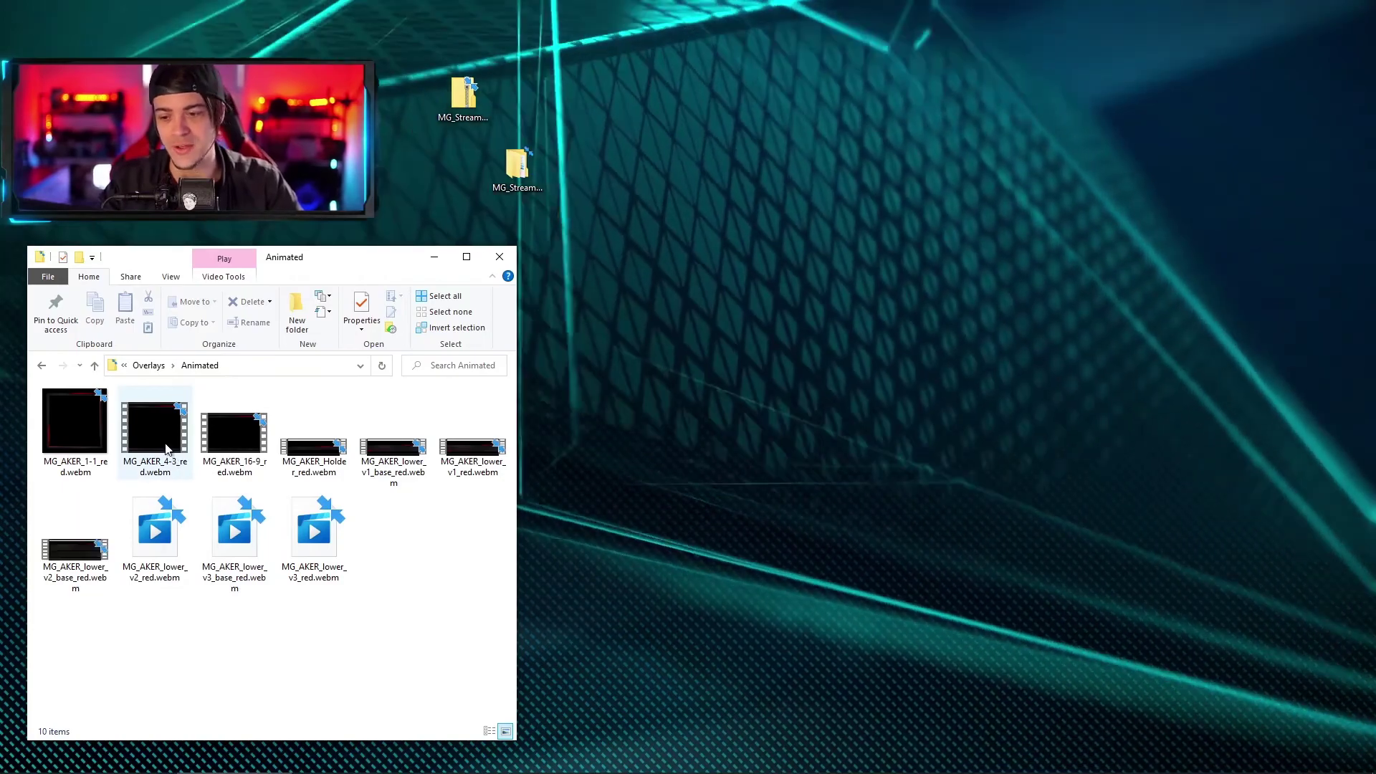
double_click(163, 437)
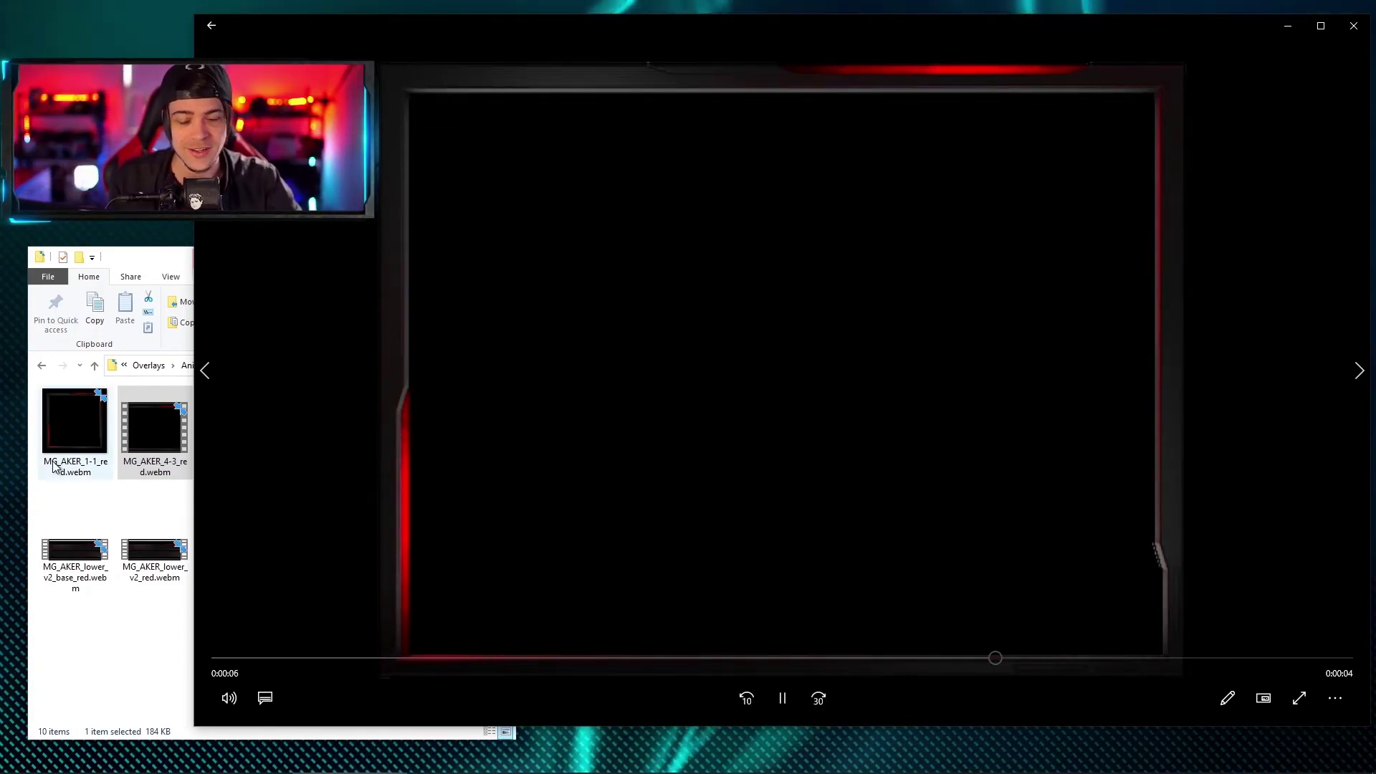
left_click(114, 704)
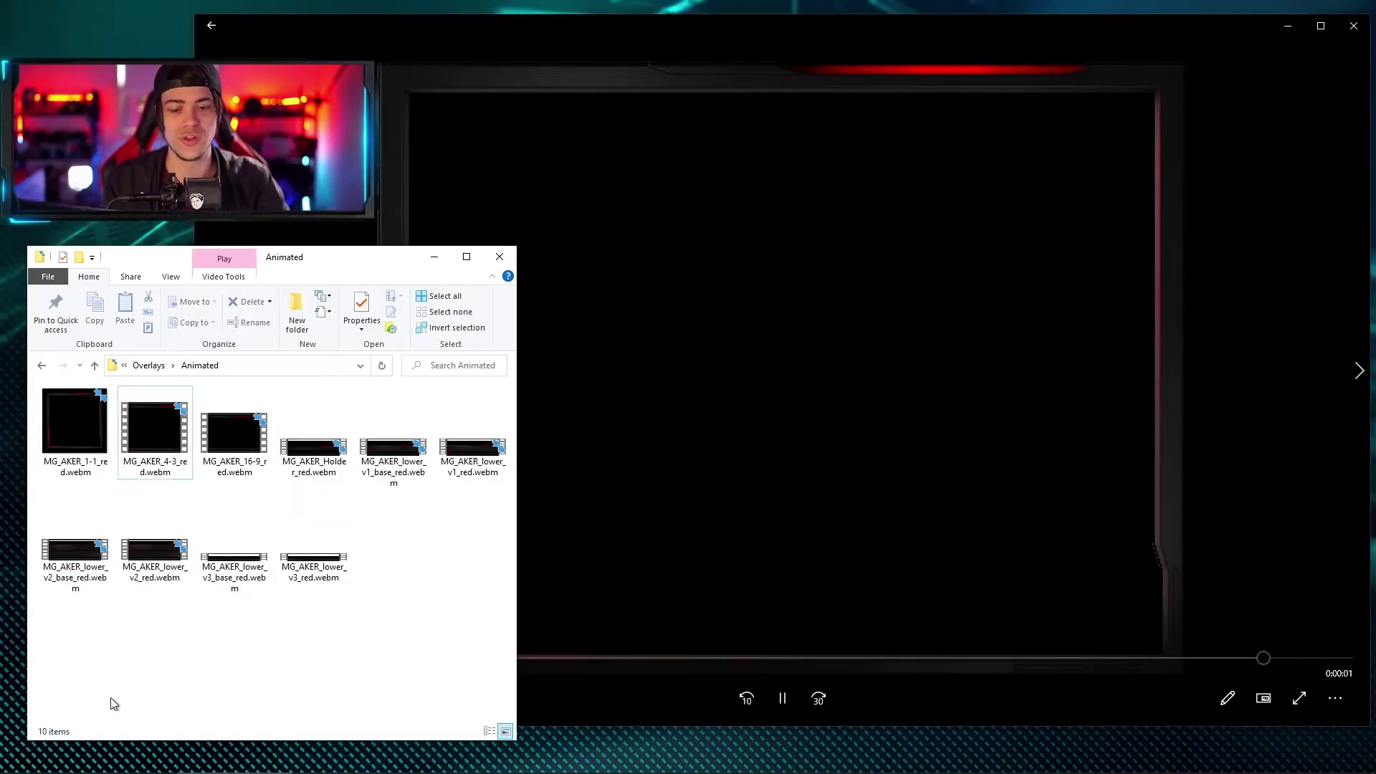
left_click(1354, 26)
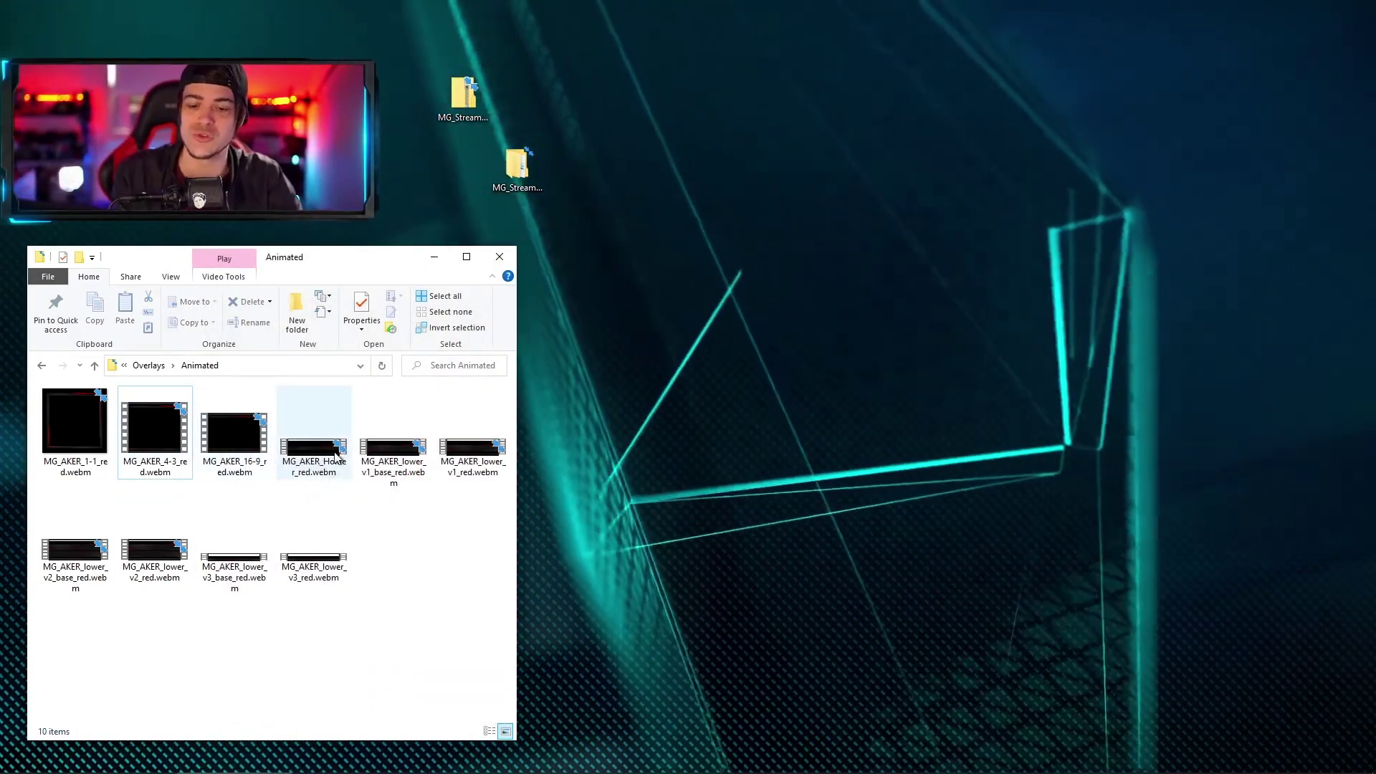
double_click(239, 573)
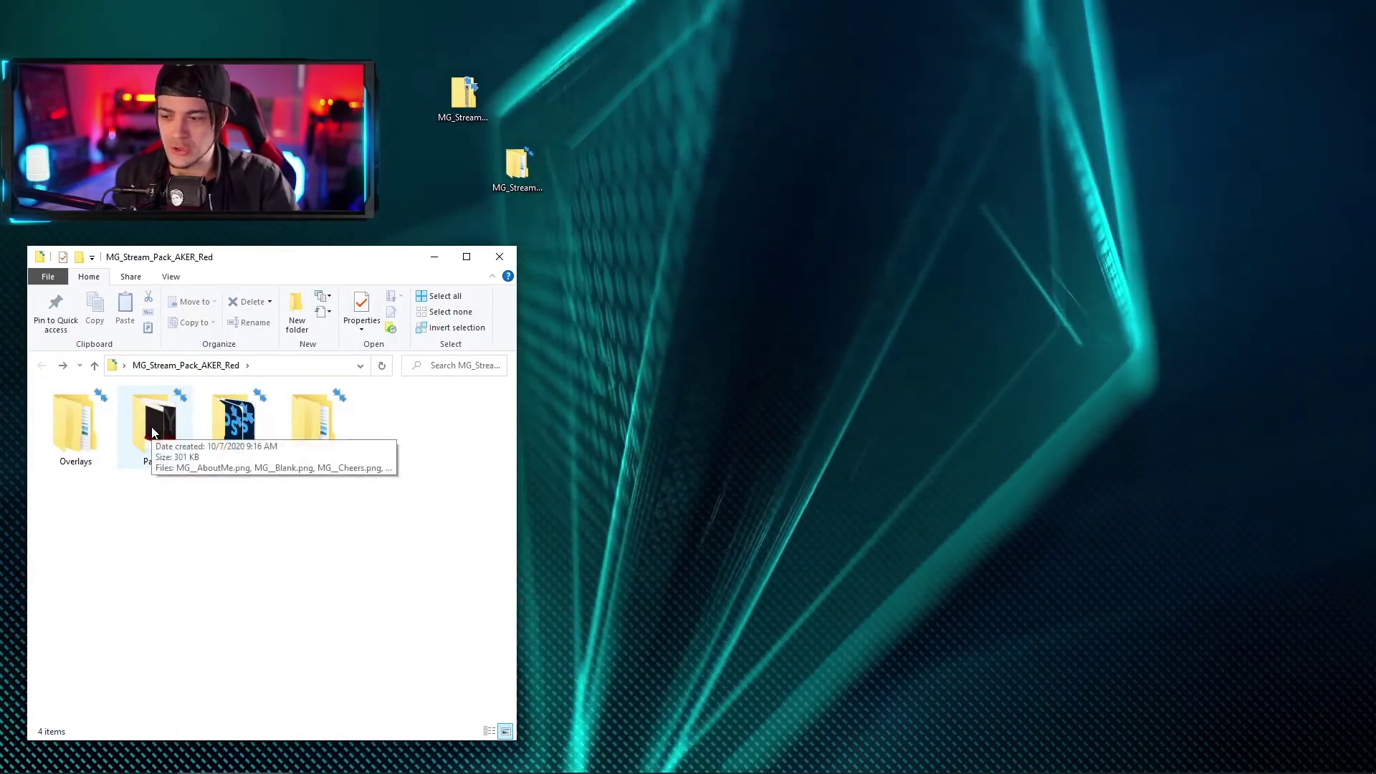
Preview the Panels images from MG_AboutMe.png through CHEERS, Contact, Discord, Hardware and Instagram.
double_click(152, 430)
double_click(80, 451)
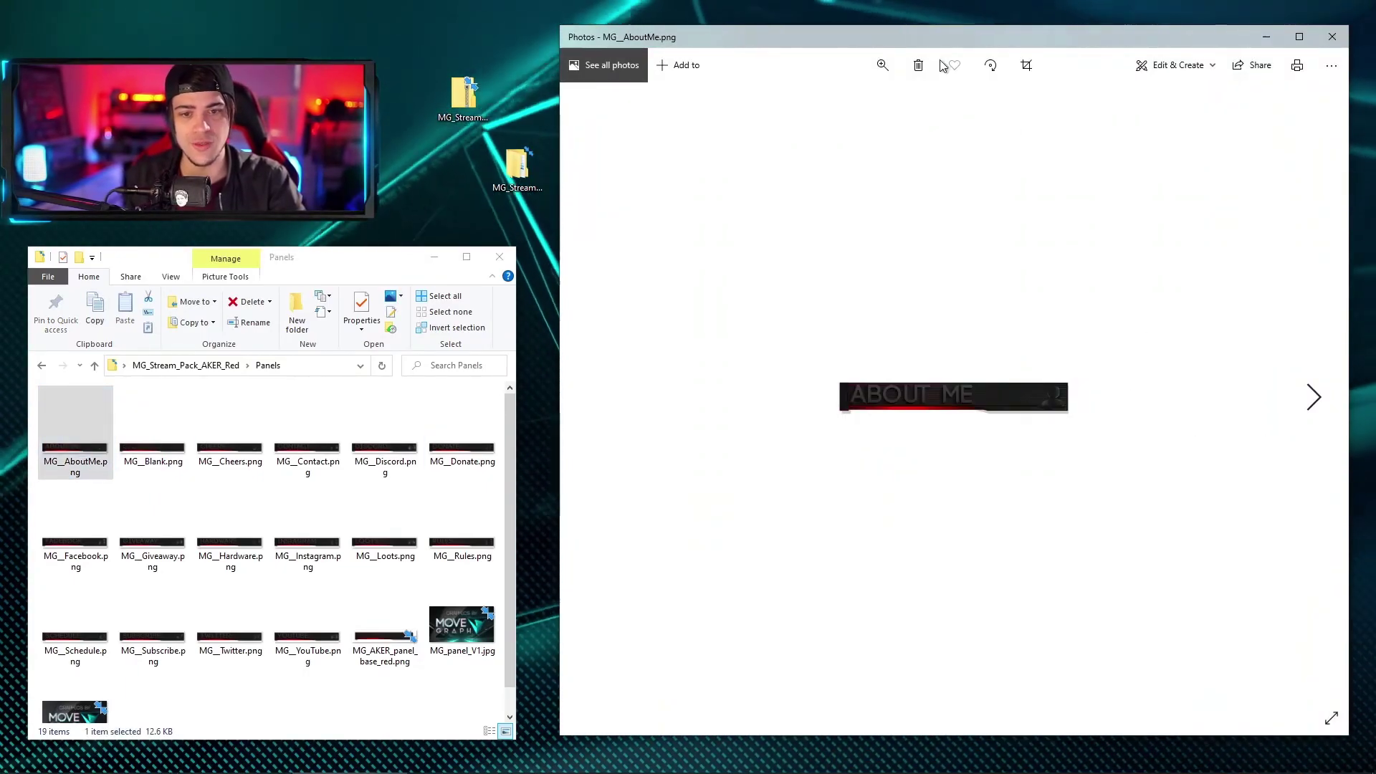
left_click(1315, 397)
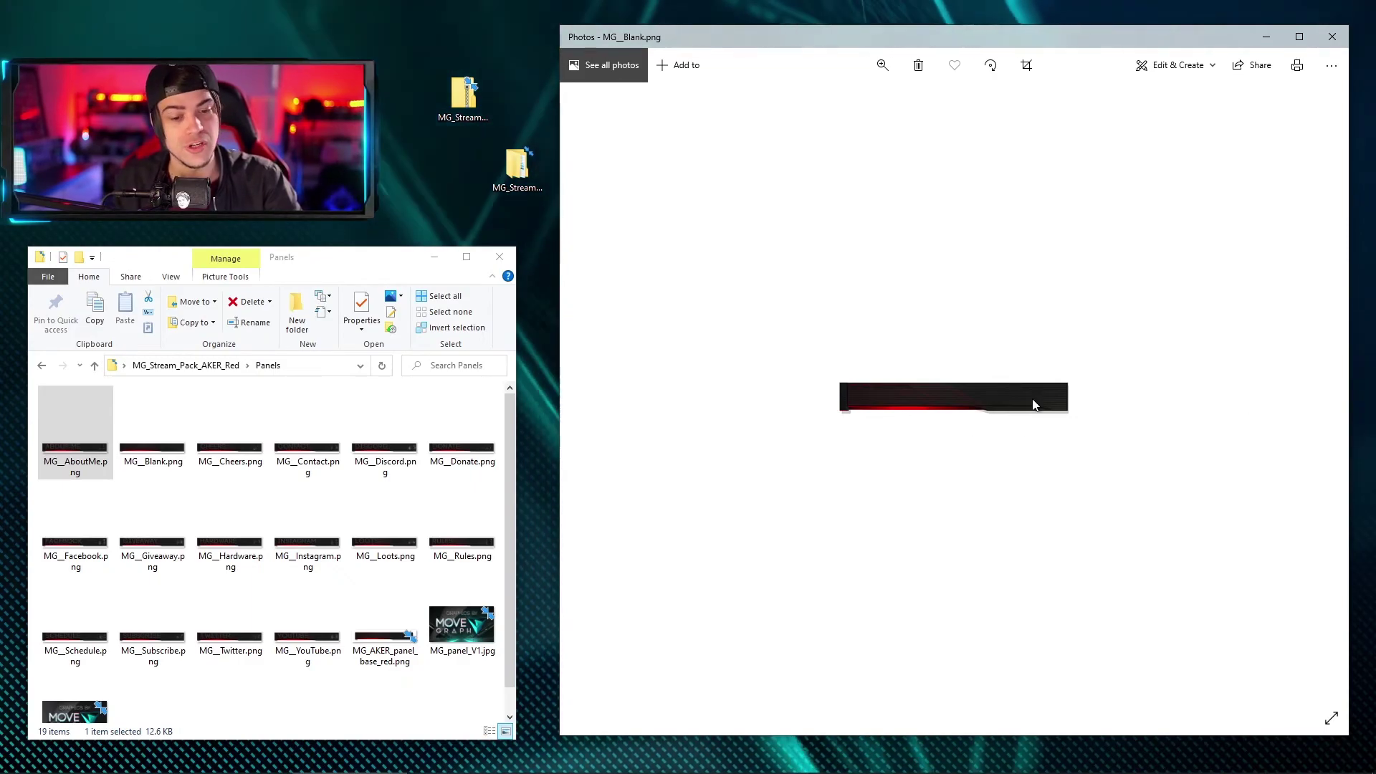
left_click(1305, 391)
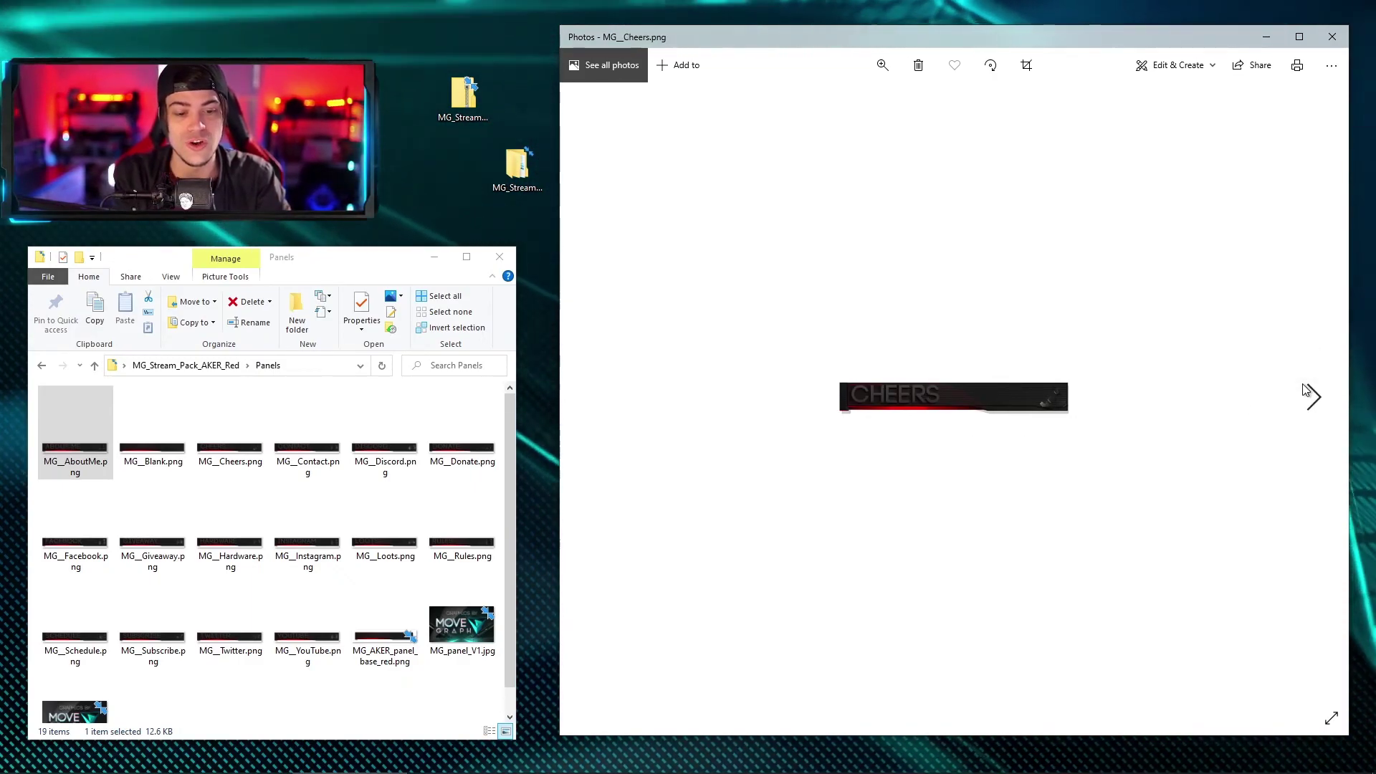
left_click(1305, 391)
left_click(1306, 392)
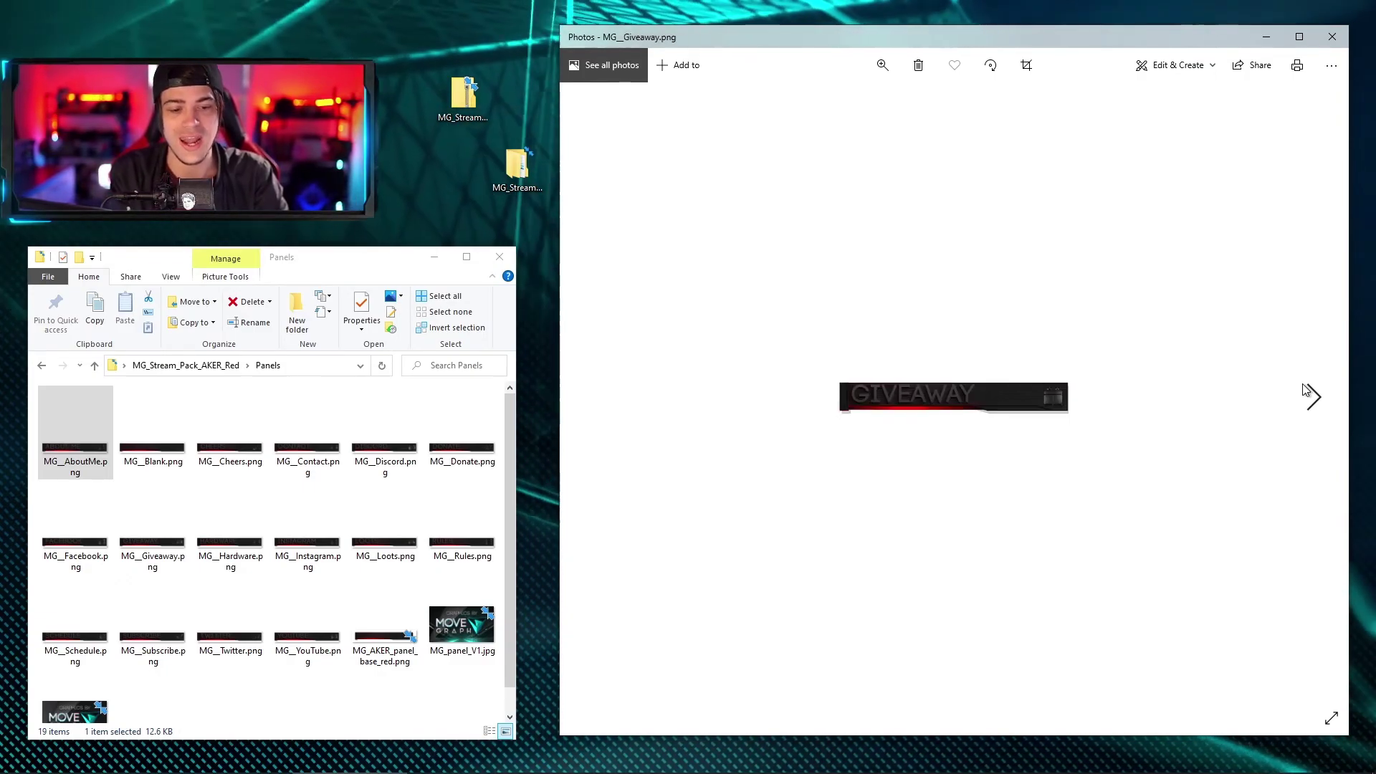
left_click(1305, 392)
left_click(1305, 392)
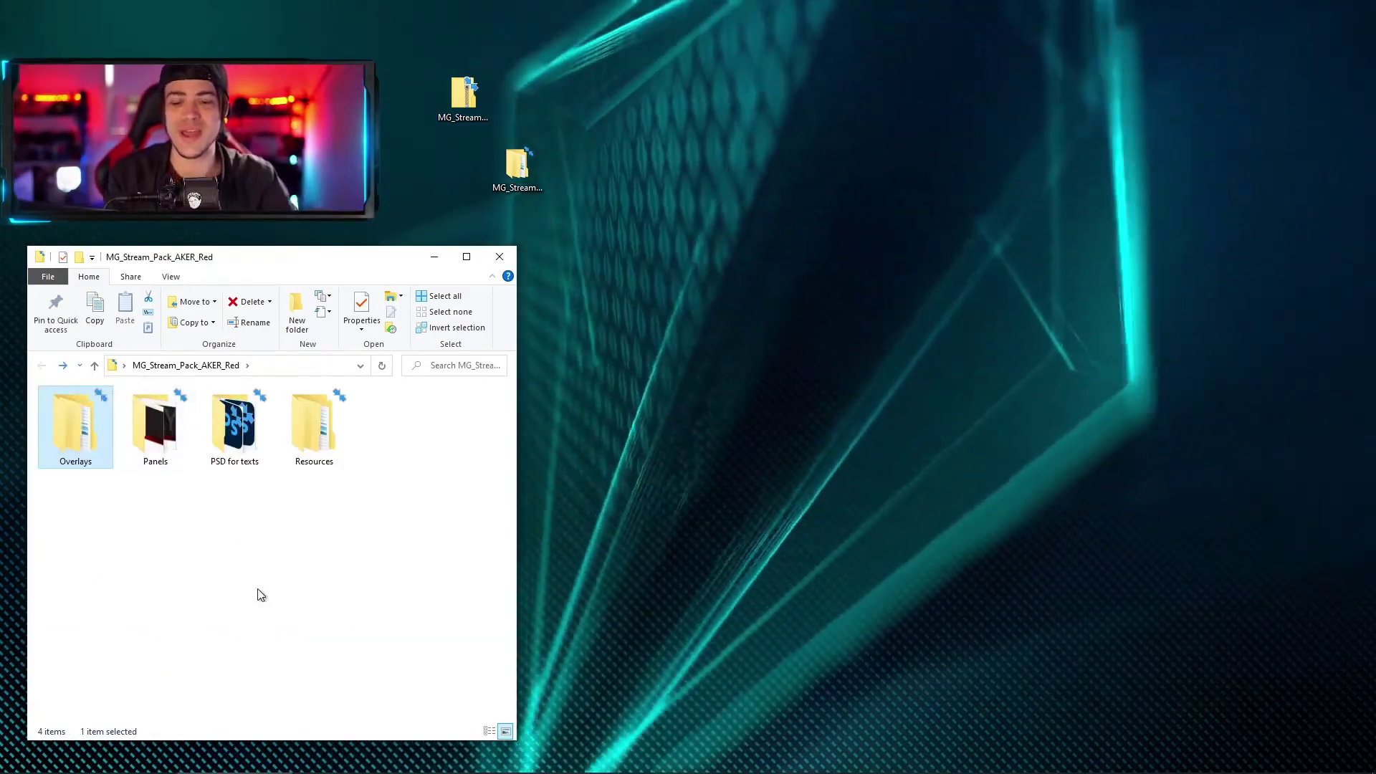
left_click(258, 594)
Open PSD for texts and preview the MG_AKER_text_Latest-Cheer.png label image.
double_click(228, 430)
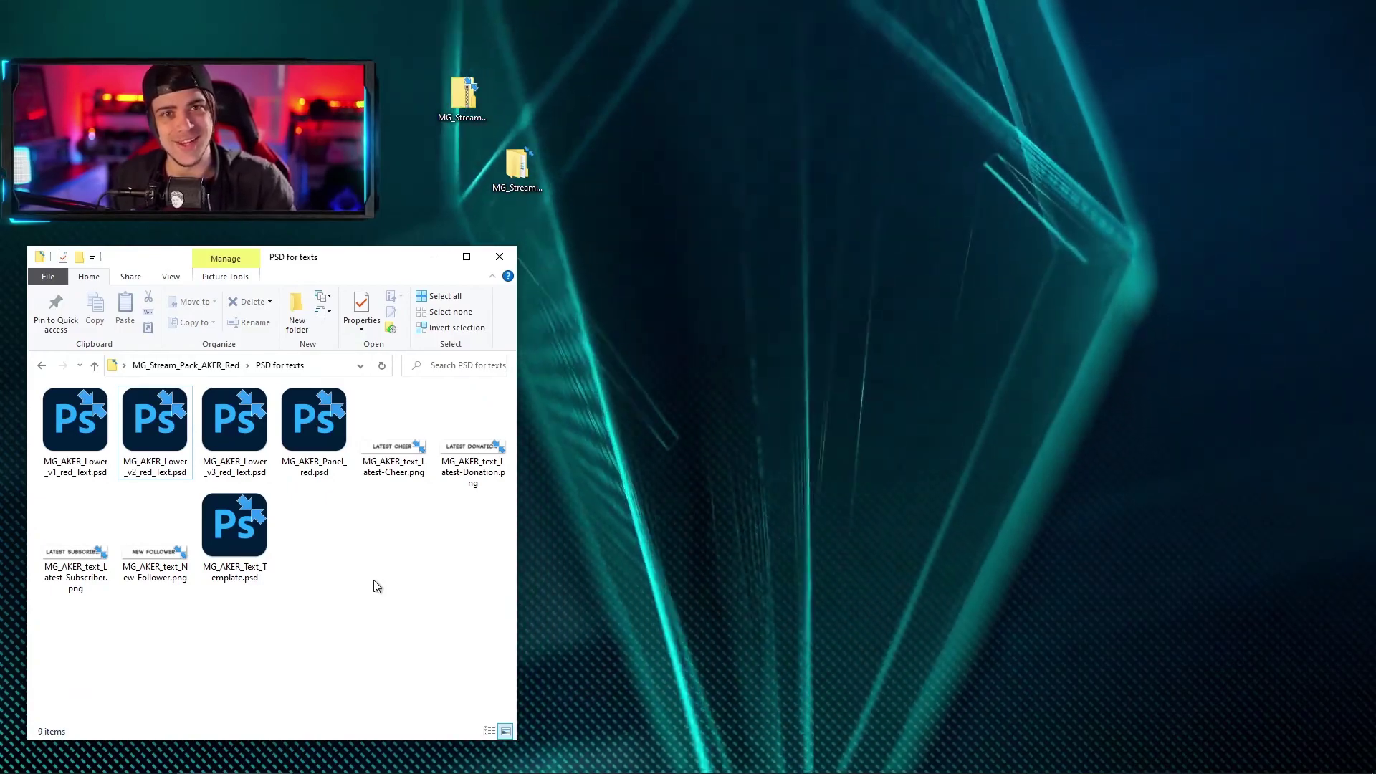
left_click(398, 453)
double_click(402, 456)
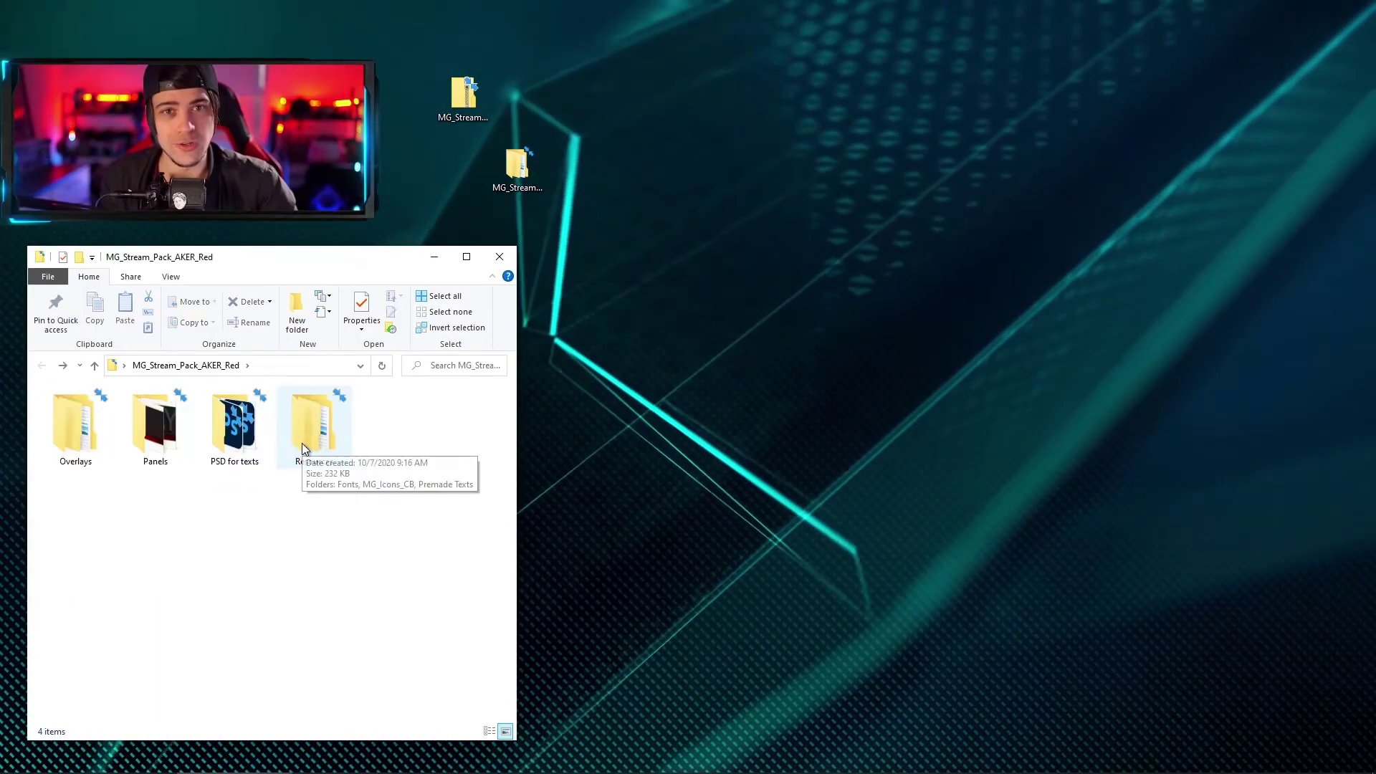
Open Resources > Premade Texts and preview the first lower-third text image.
left_click(303, 443)
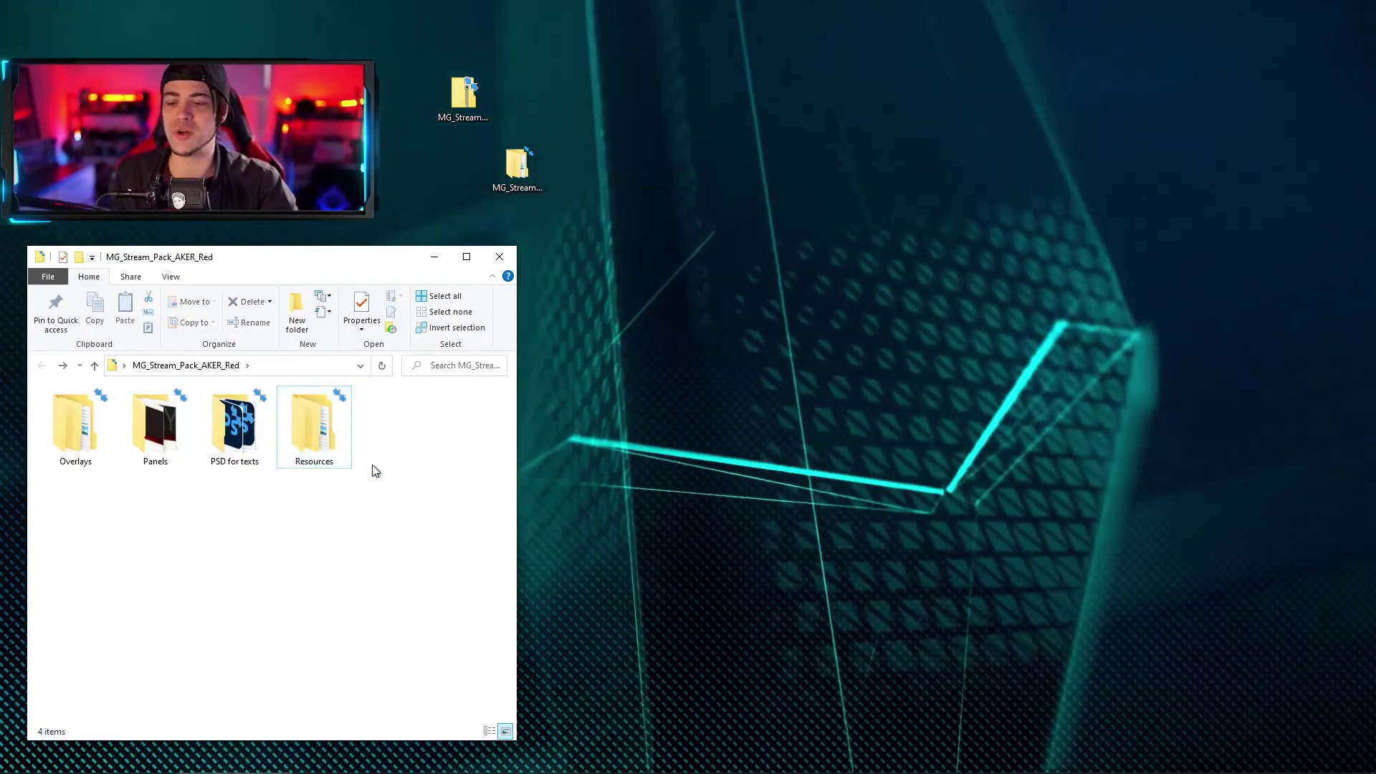
double_click(315, 426)
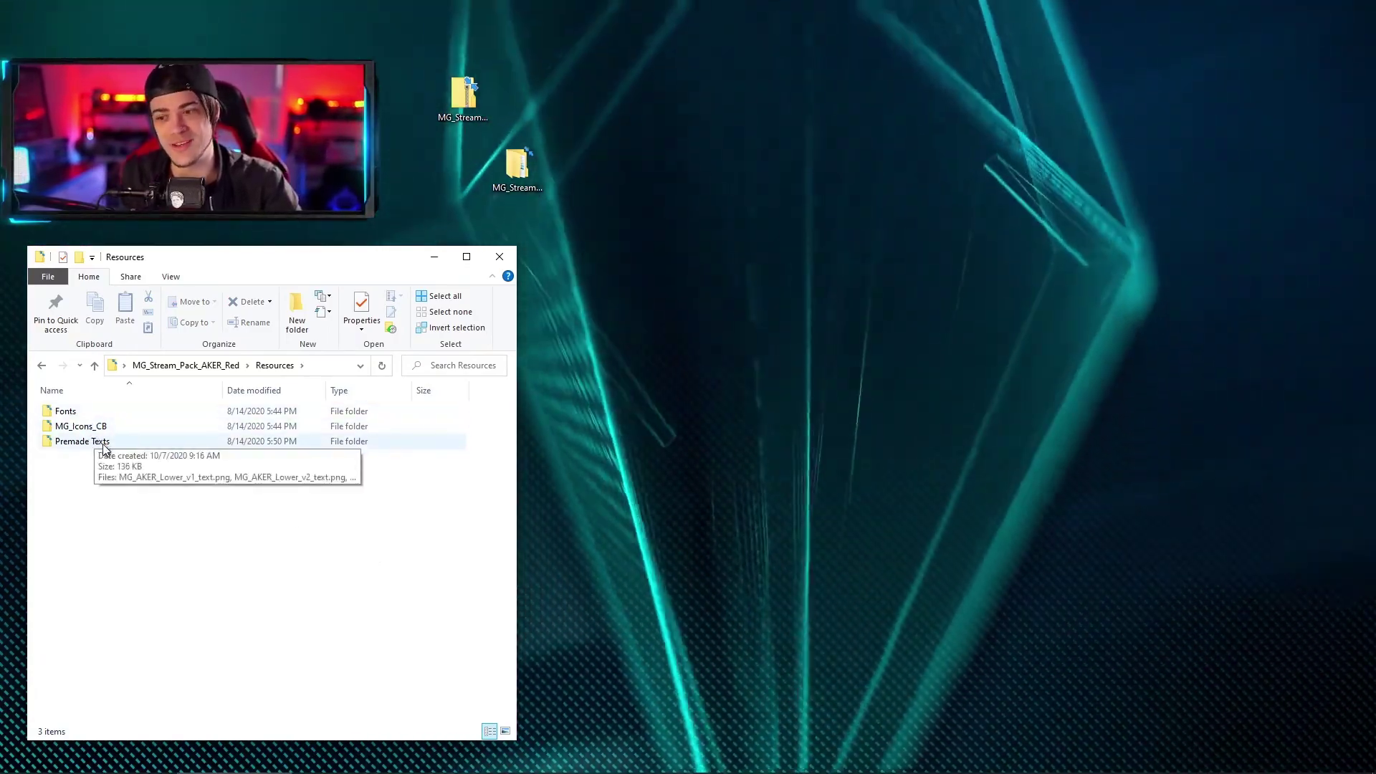
double_click(94, 442)
double_click(106, 470)
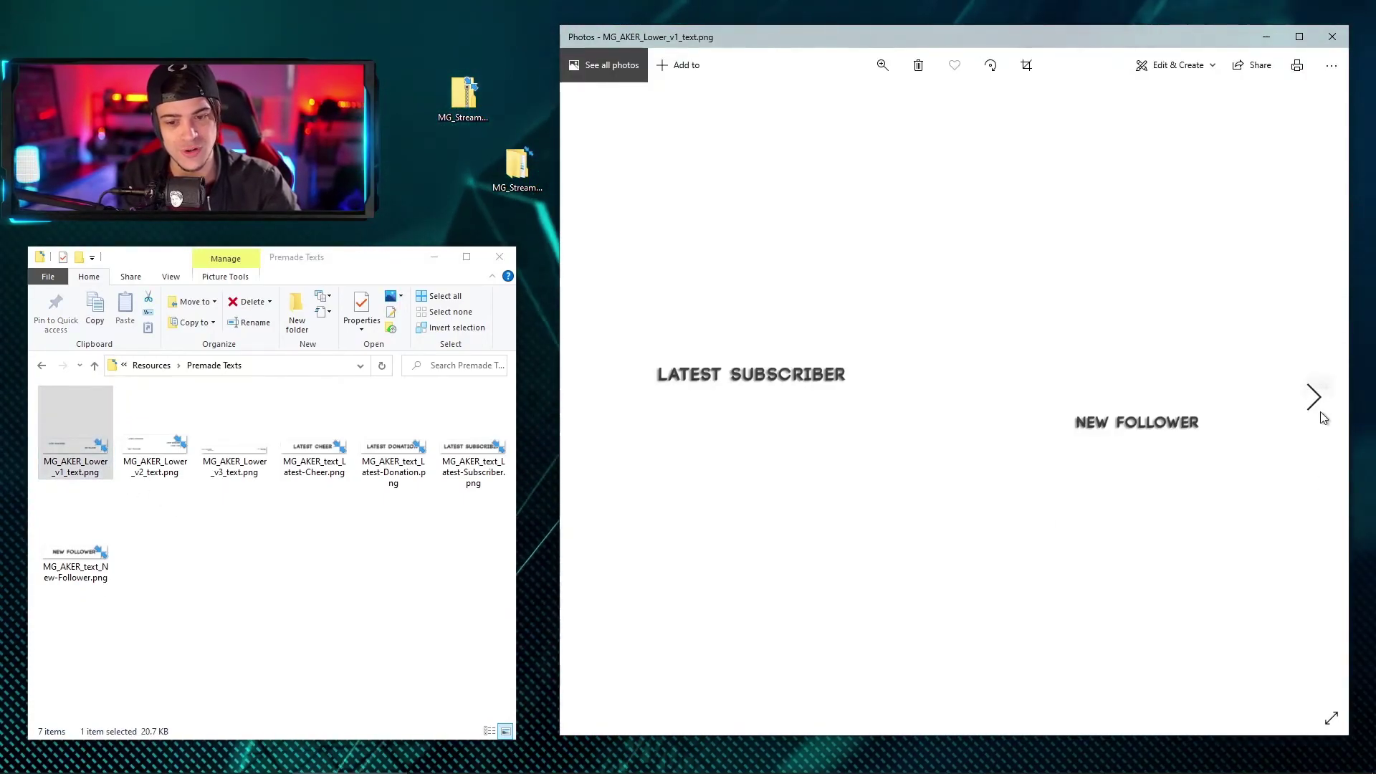
Preview the Latest Cheer and third lower-third text images.
left_click(1331, 36)
left_click(251, 560)
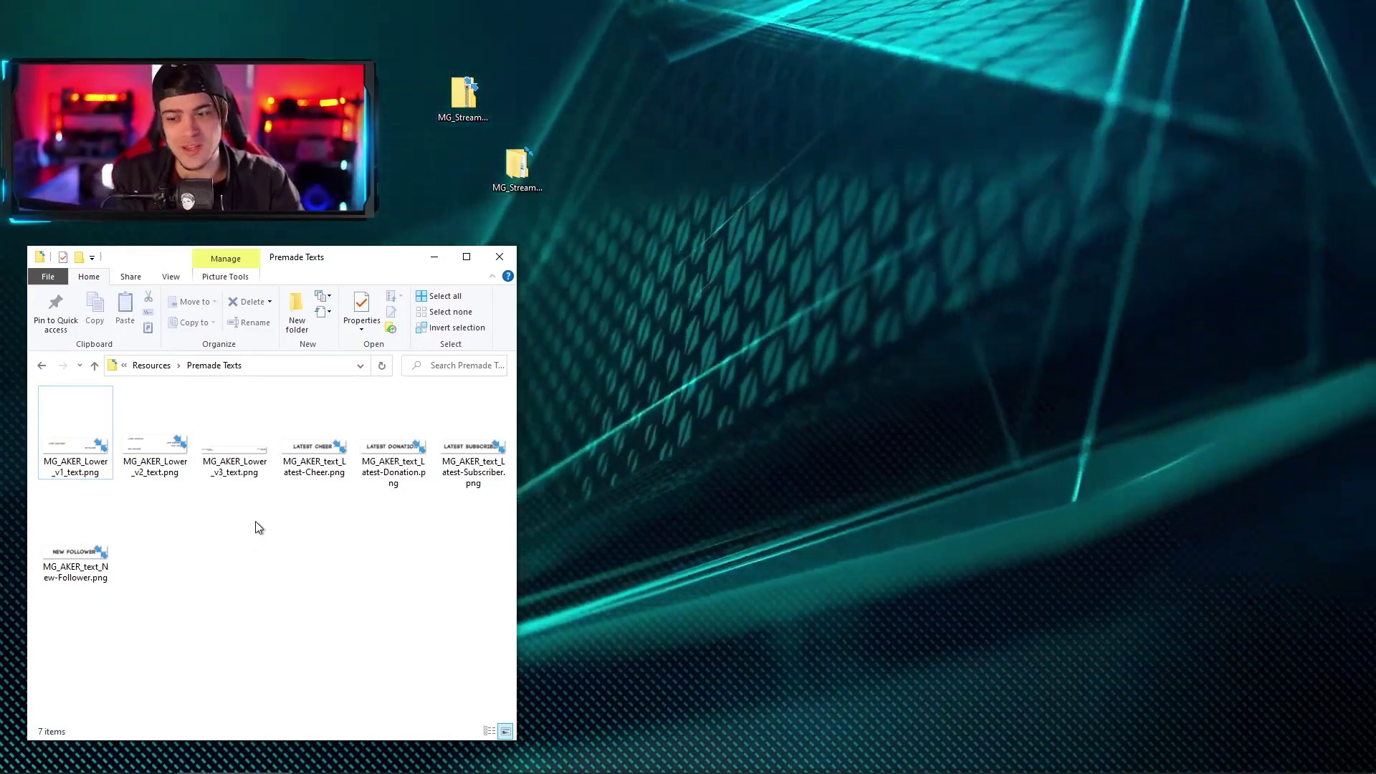
double_click(342, 469)
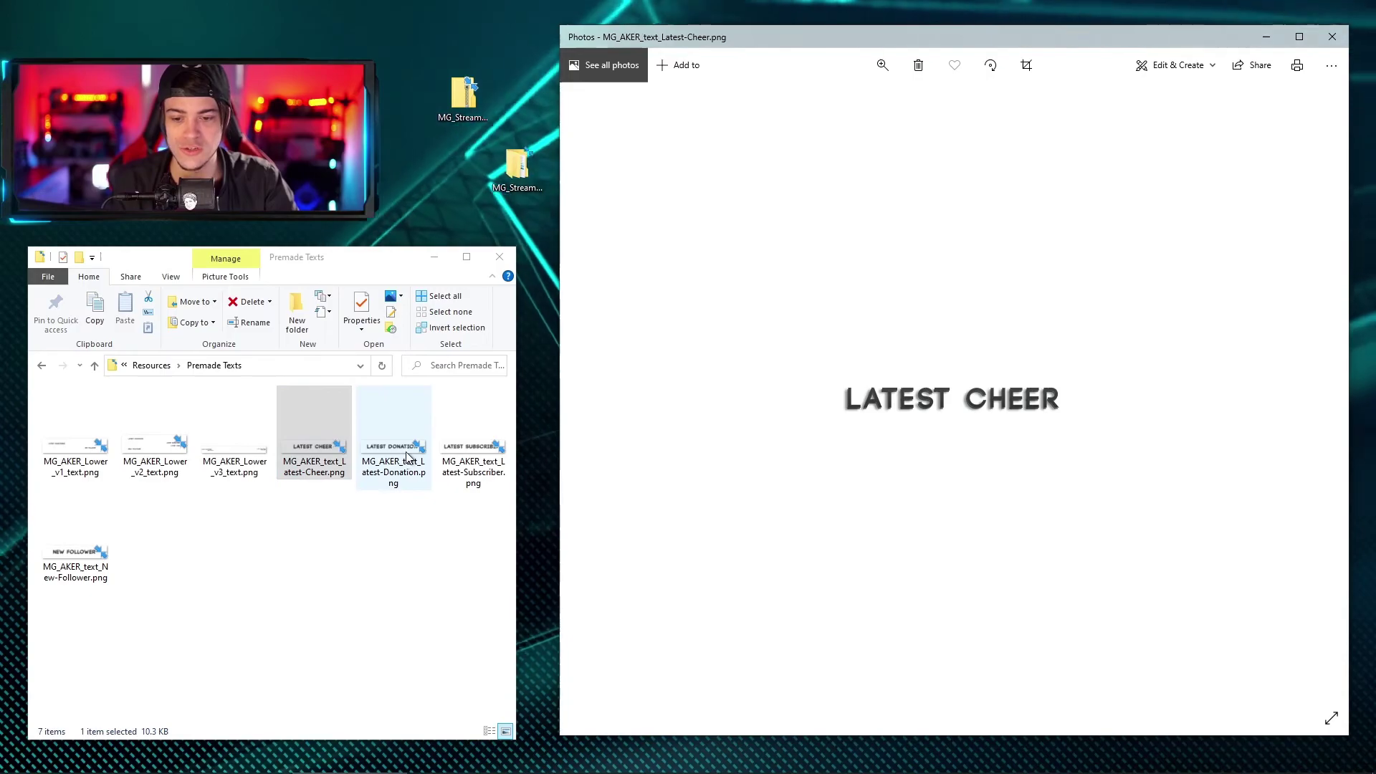
double_click(226, 446)
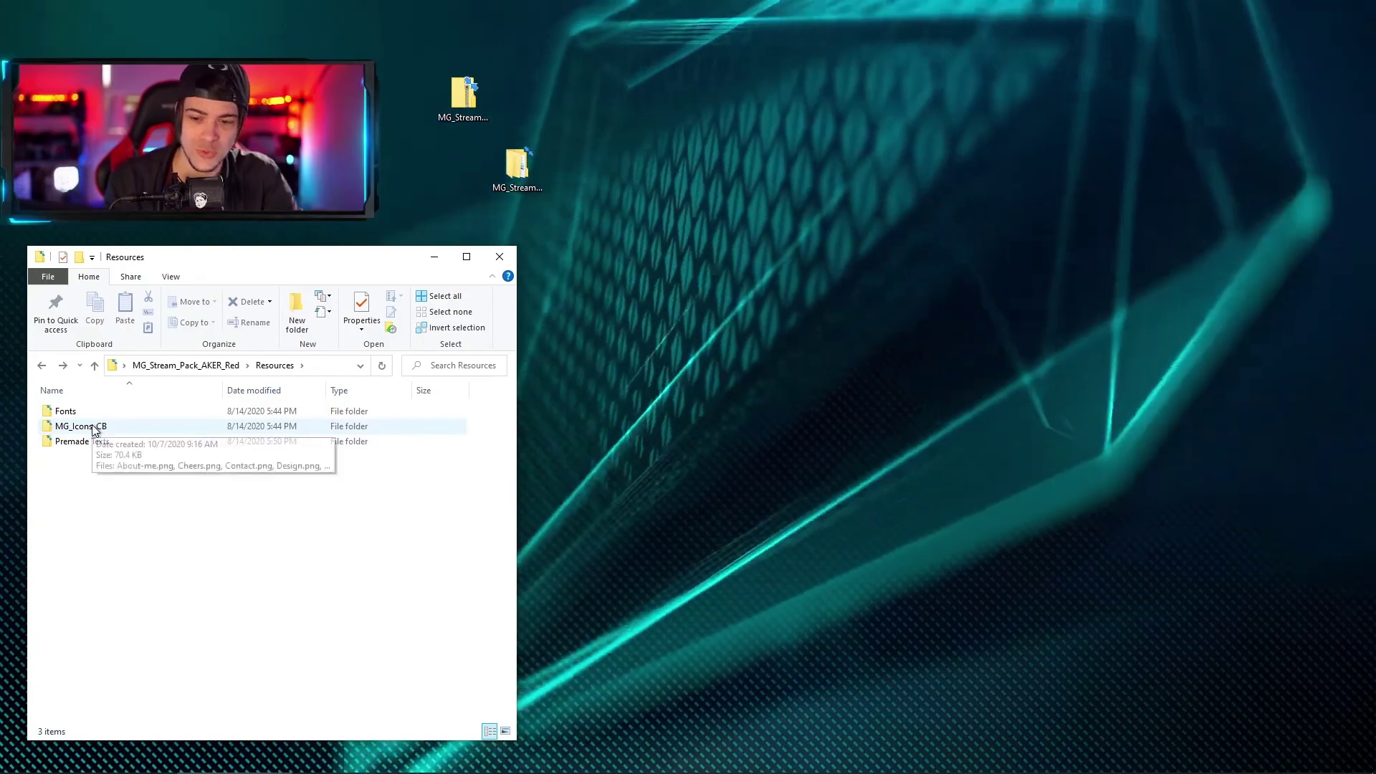
Open MG_Icons_CB and step through the icons in Photos starting from About-me.png.
double_click(93, 426)
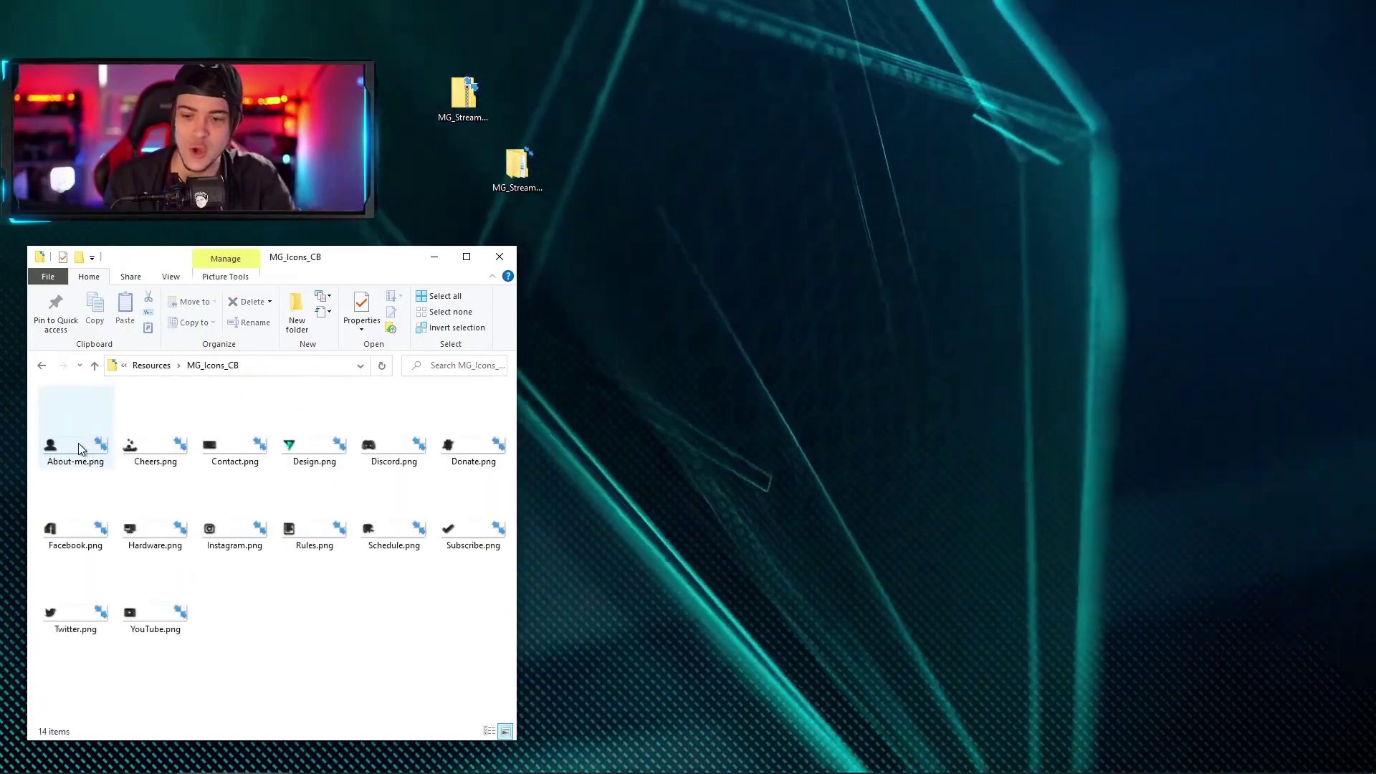
left_click(78, 444)
double_click(79, 444)
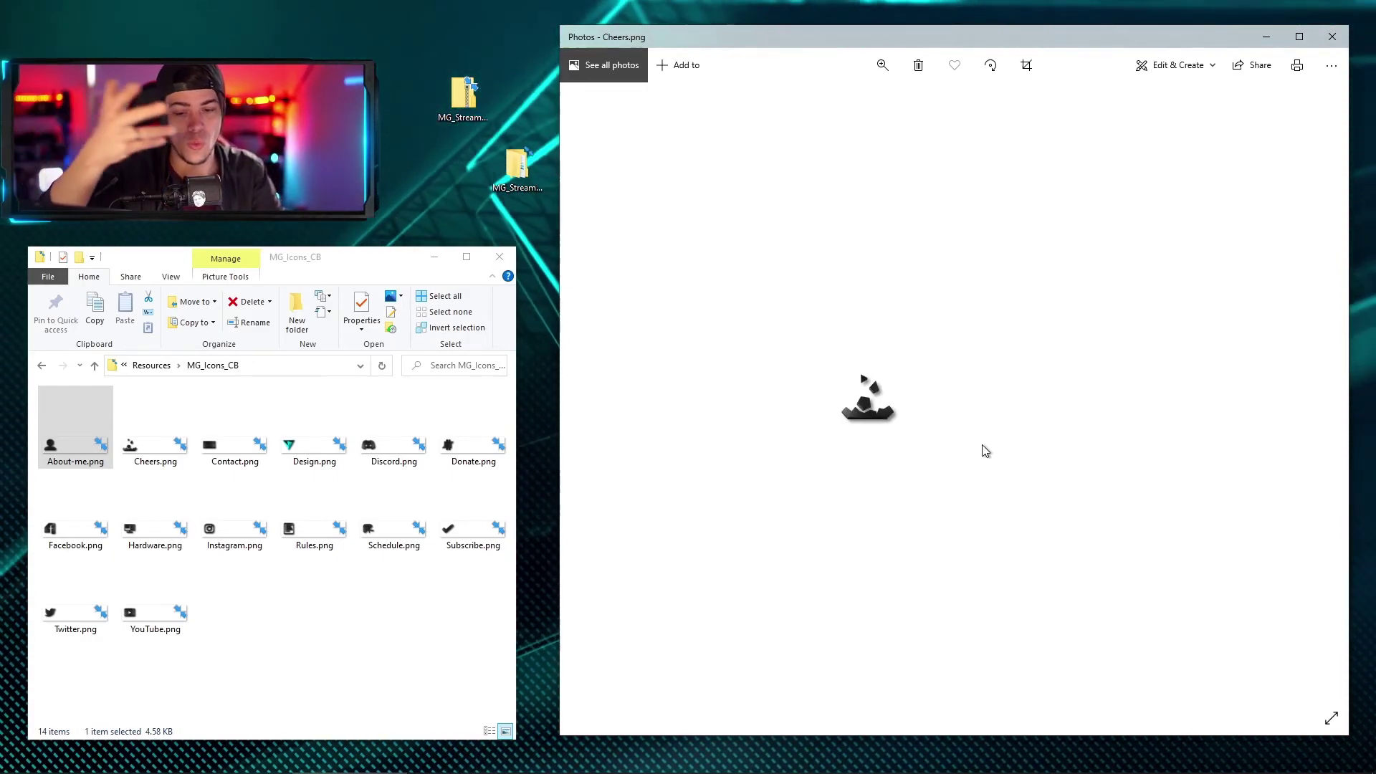
key("Right")
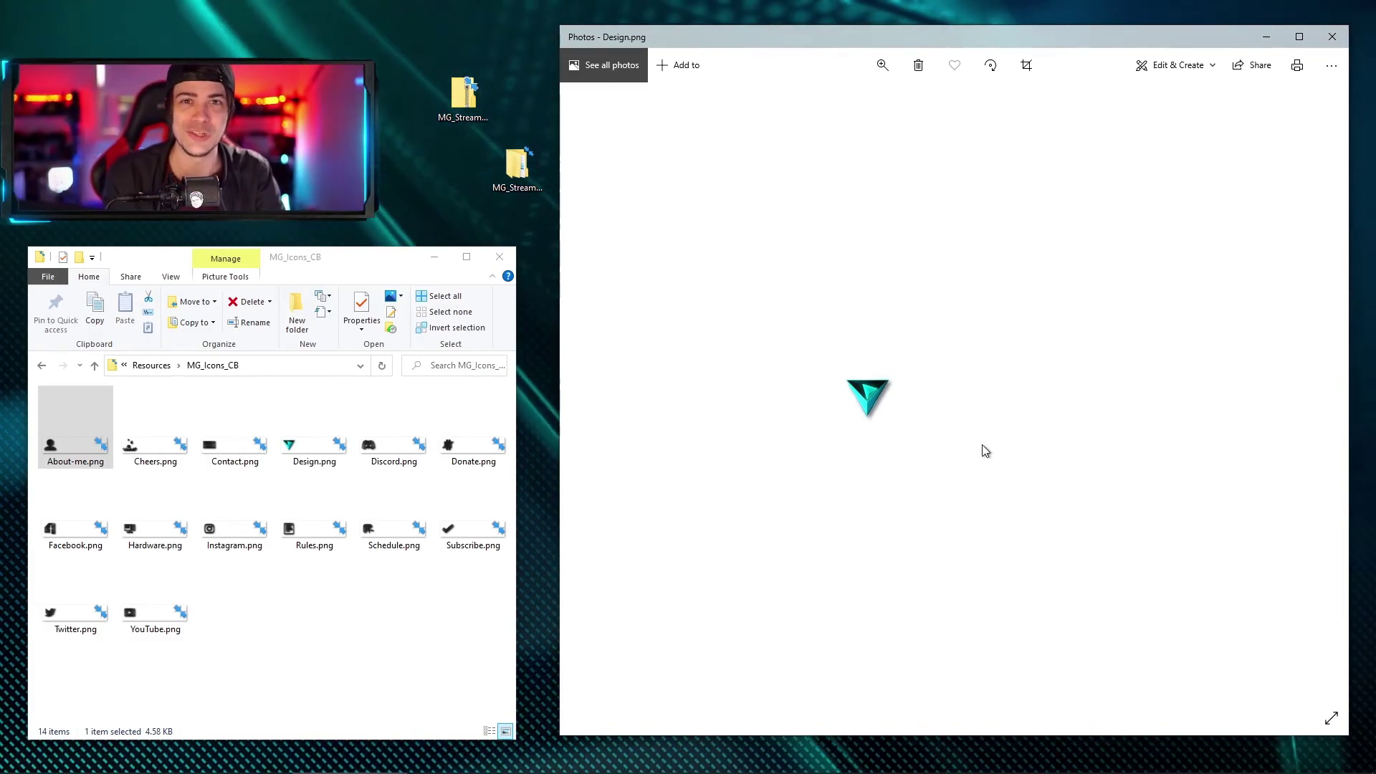
key("Right")
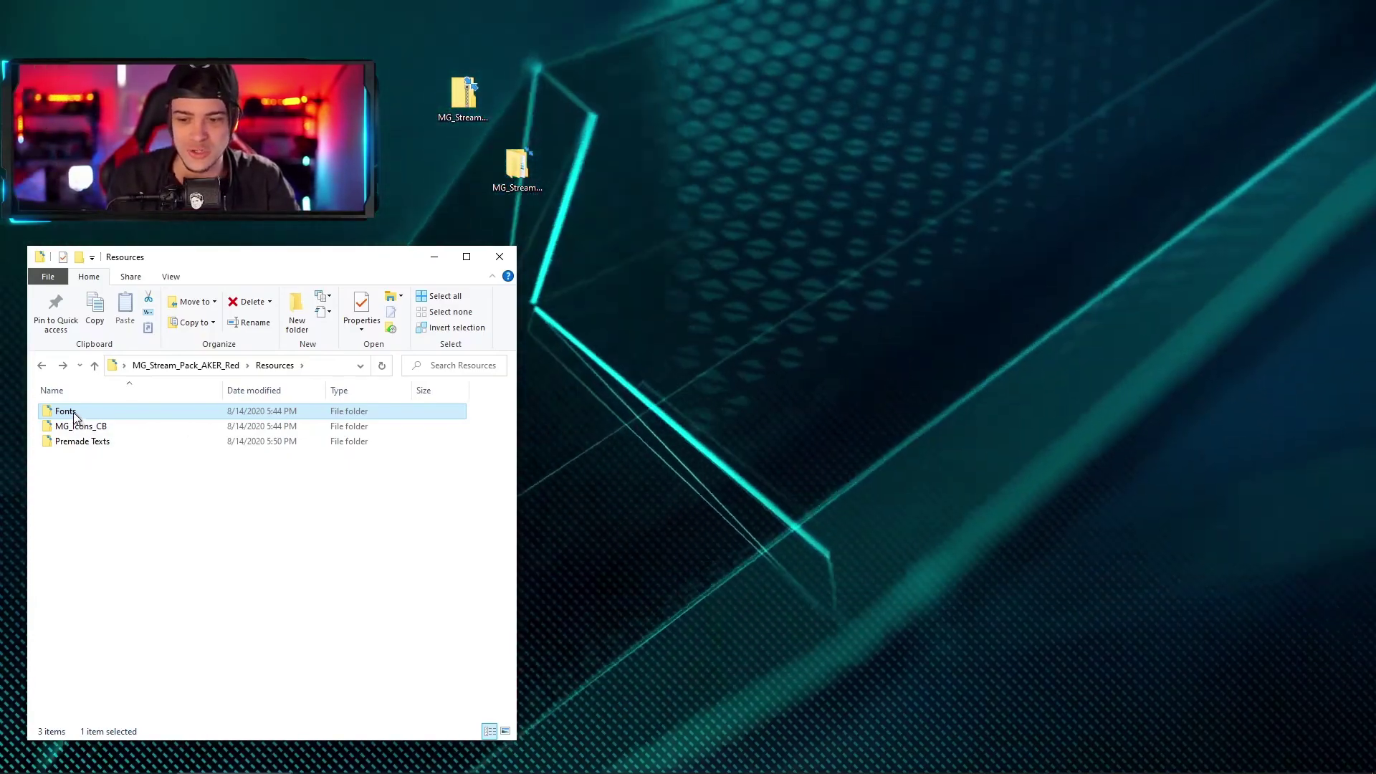
Open the Fonts folder and extract code.zip there with 7-Zip Extract Here.
double_click(80, 413)
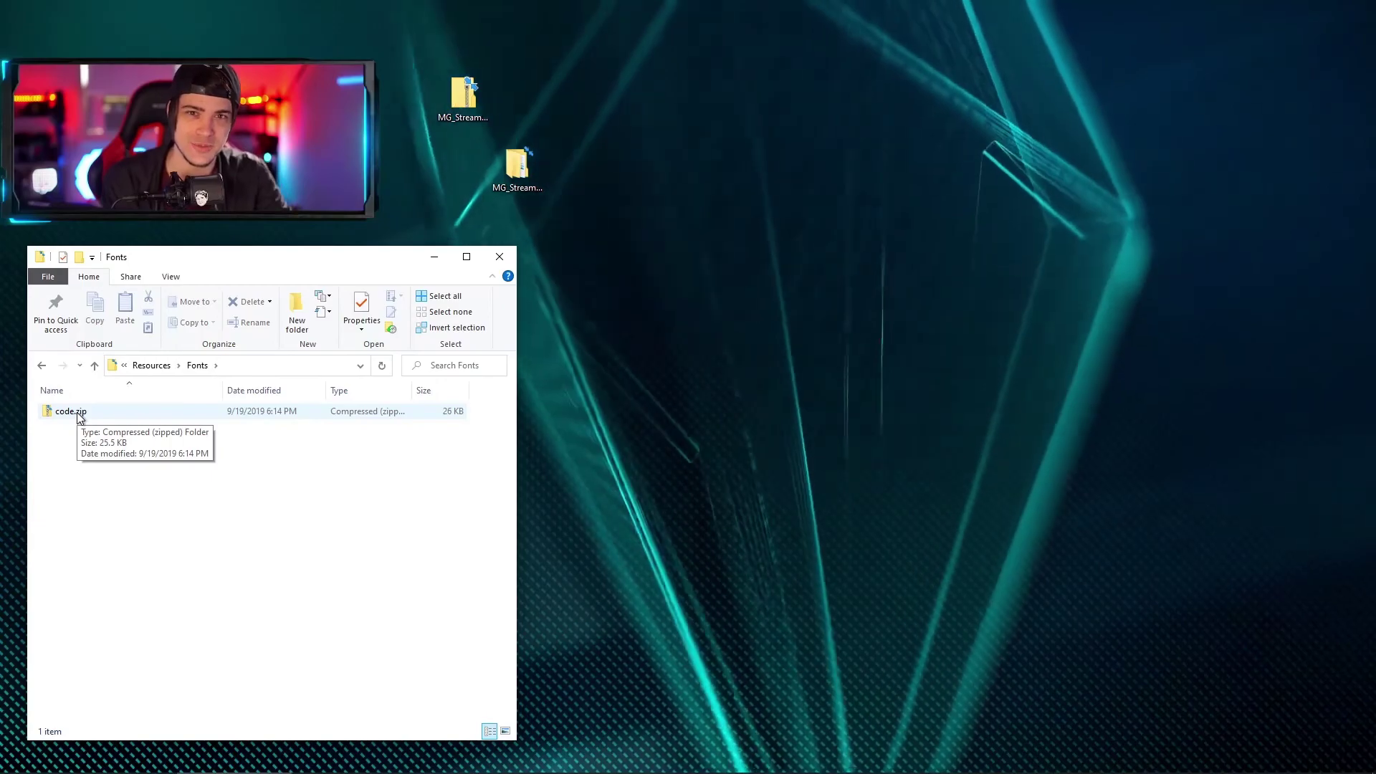
right_click(81, 415)
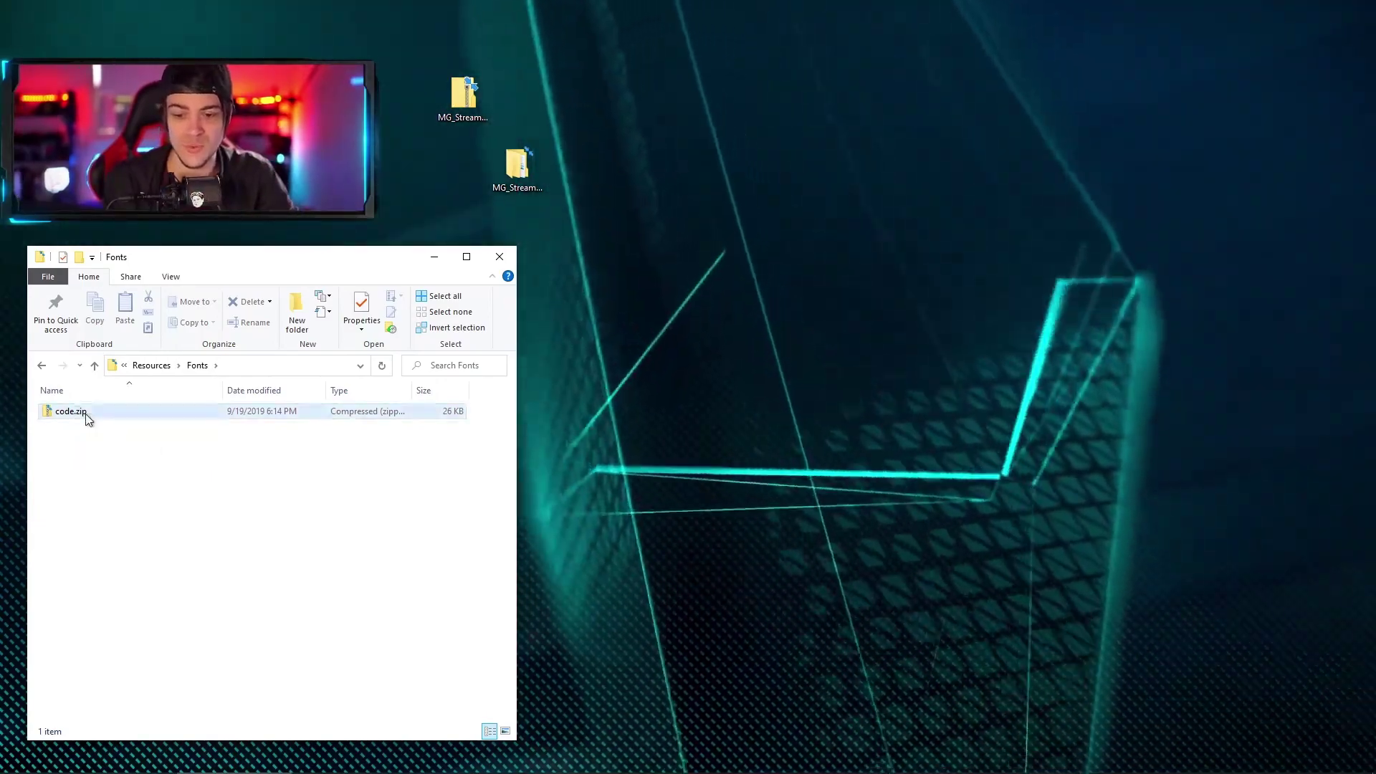
mouse_move(172, 478)
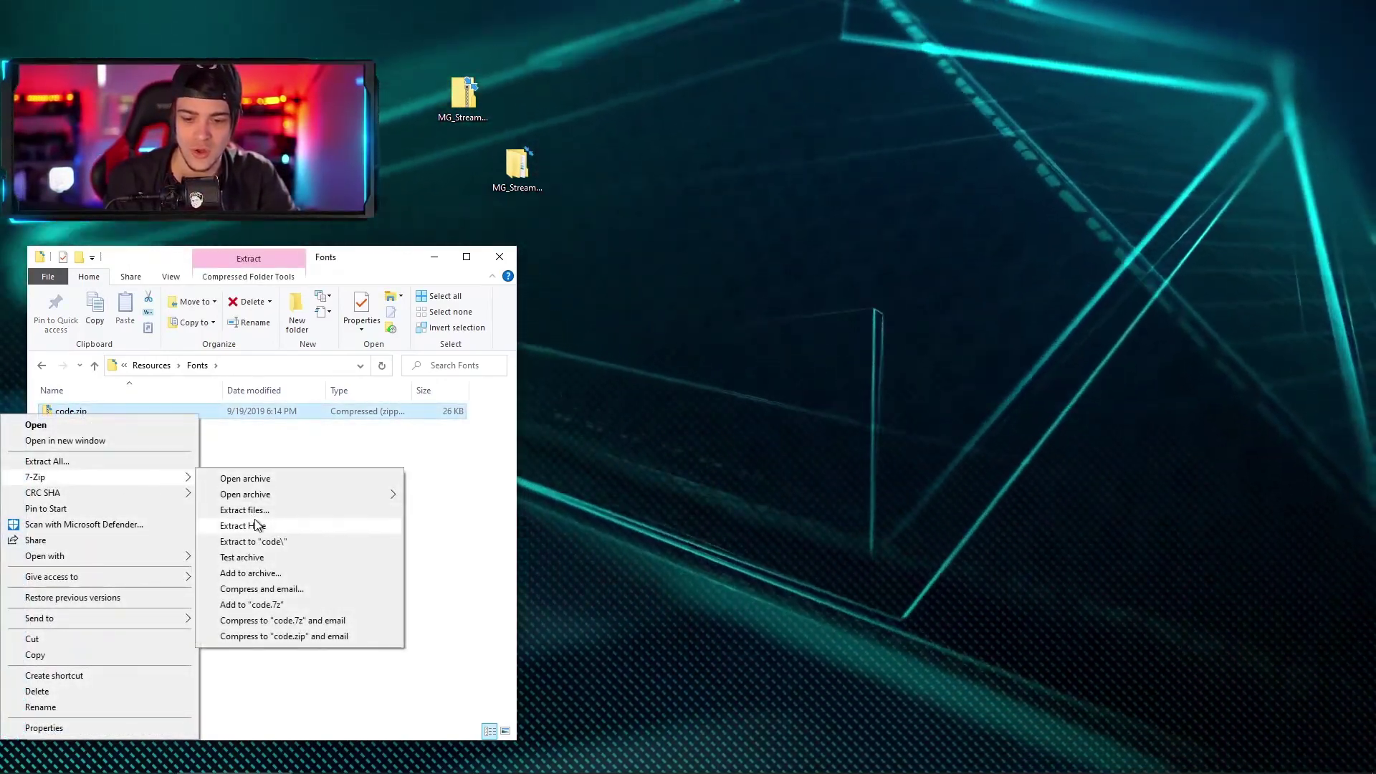
left_click(338, 525)
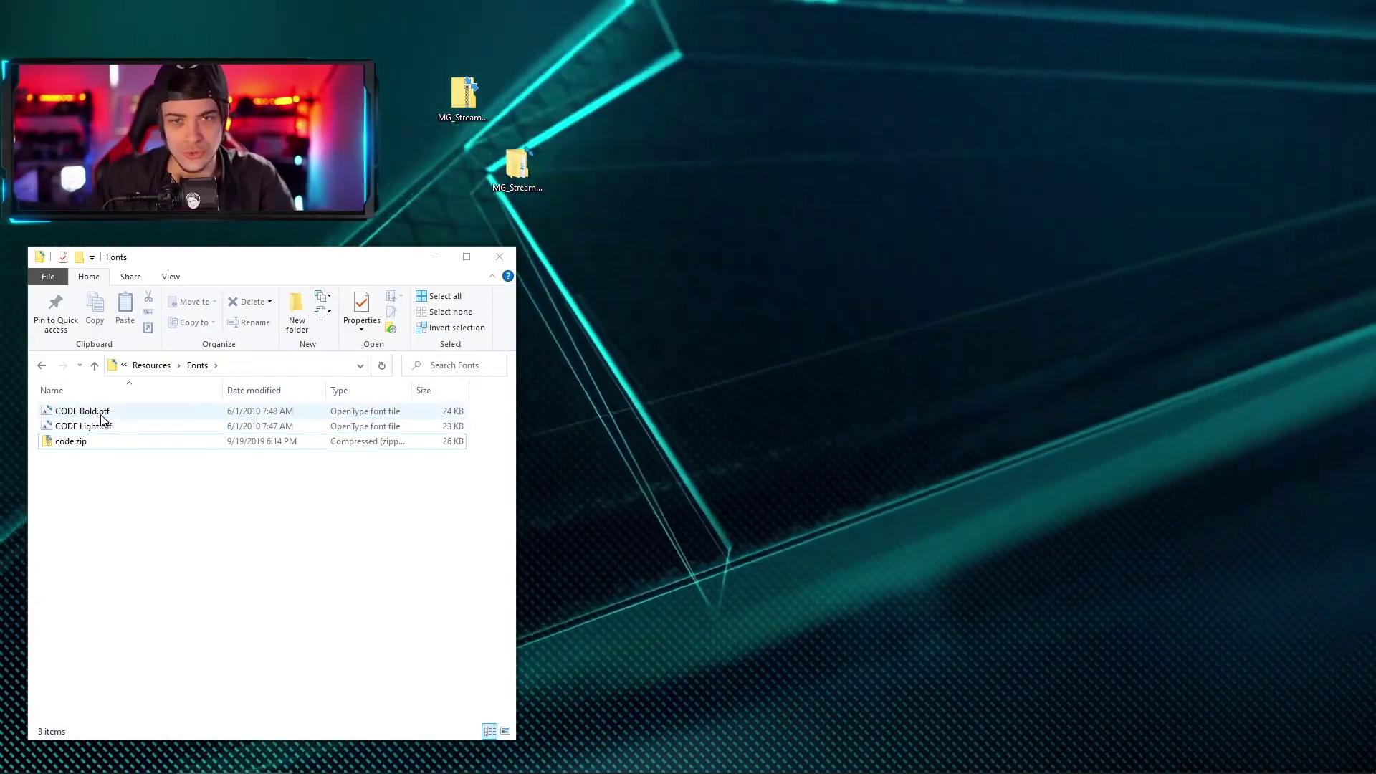
Install the CODE Bold font from CODE Bold.otf, then preview CODE Light.otf.
double_click(102, 413)
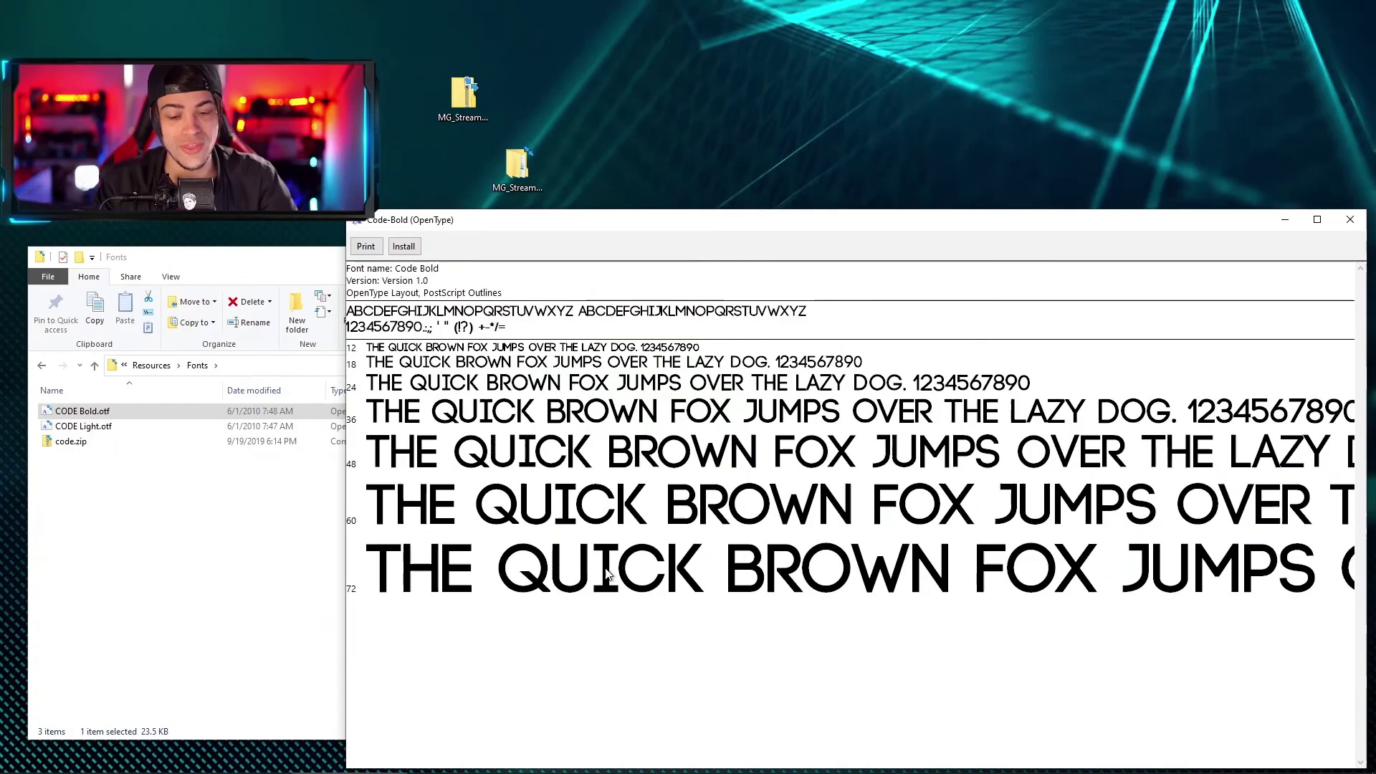
left_click(413, 247)
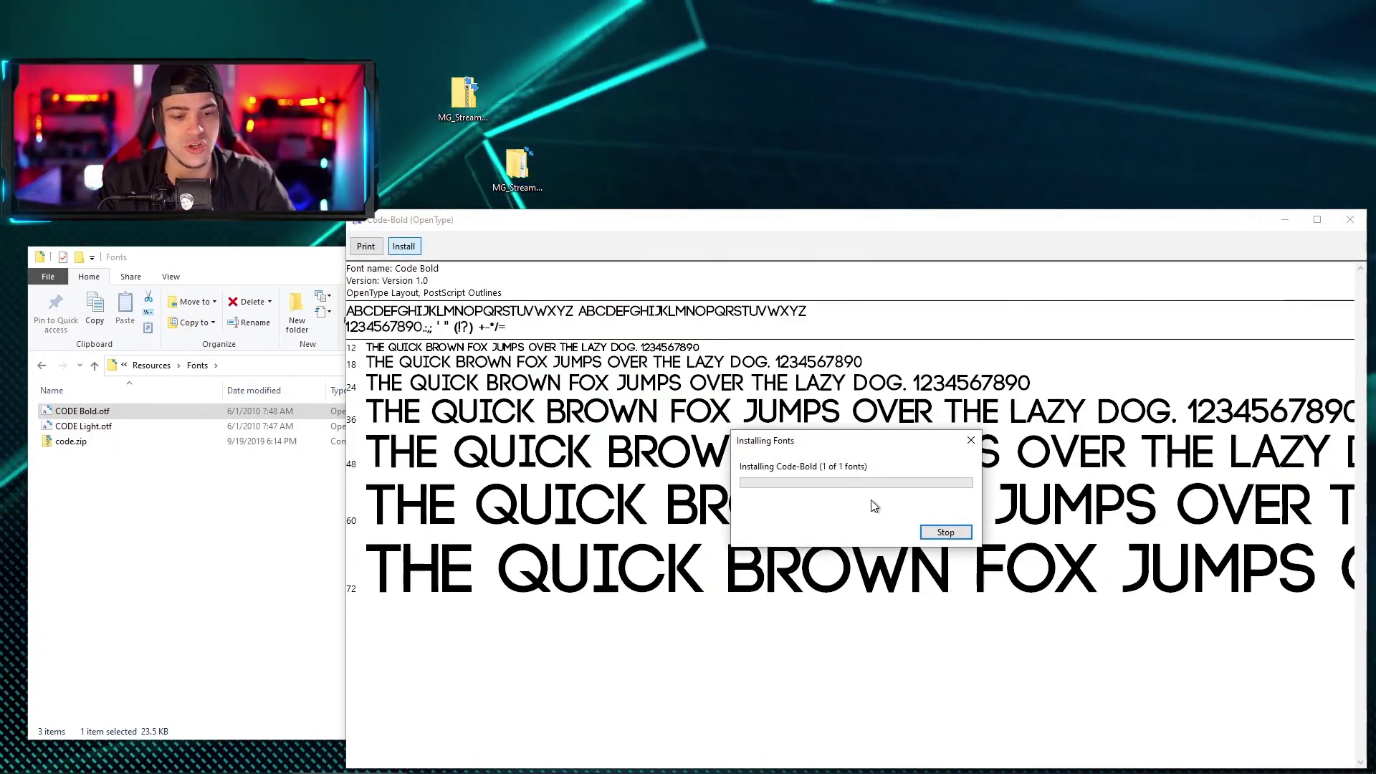
left_click(1353, 224)
double_click(94, 426)
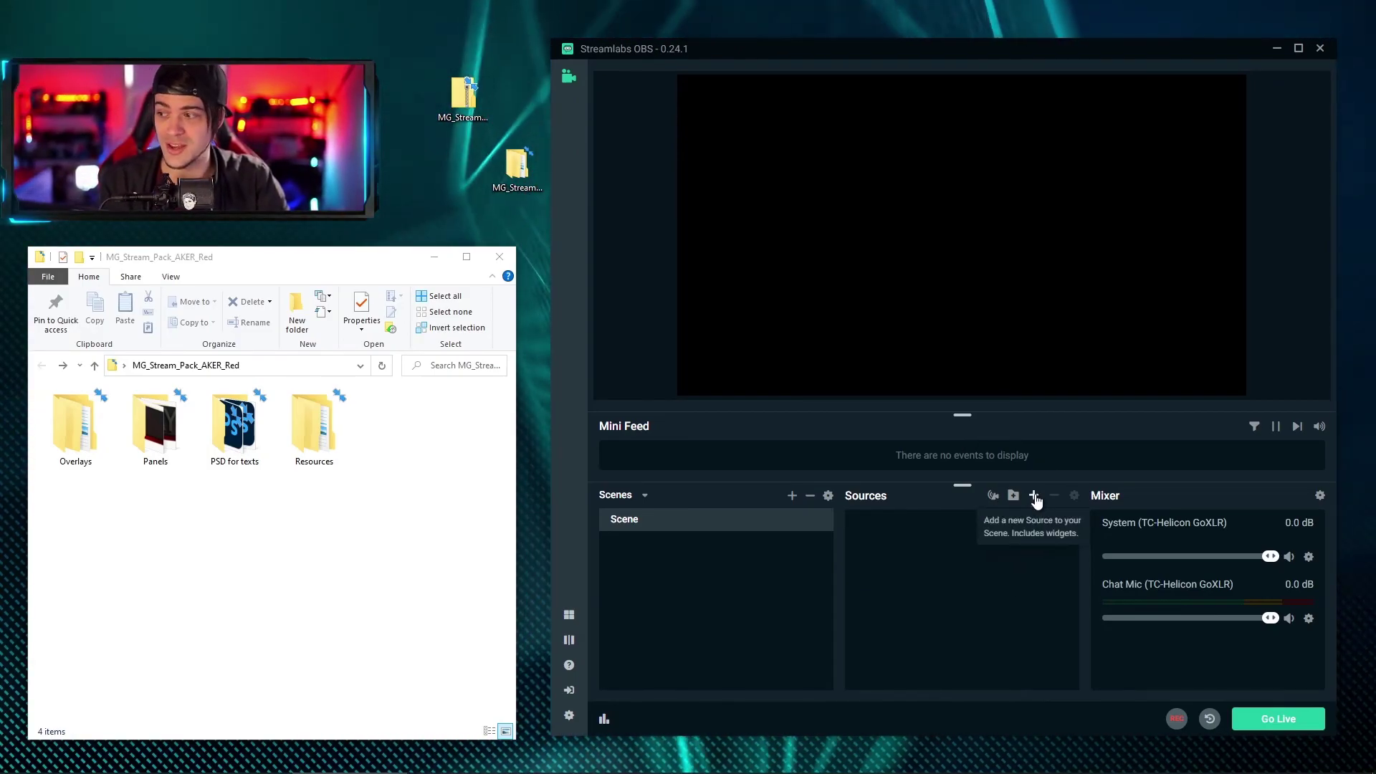
Add a Media Source named 'Background' with Loop enabled for the red corridor video.
left_click(1034, 496)
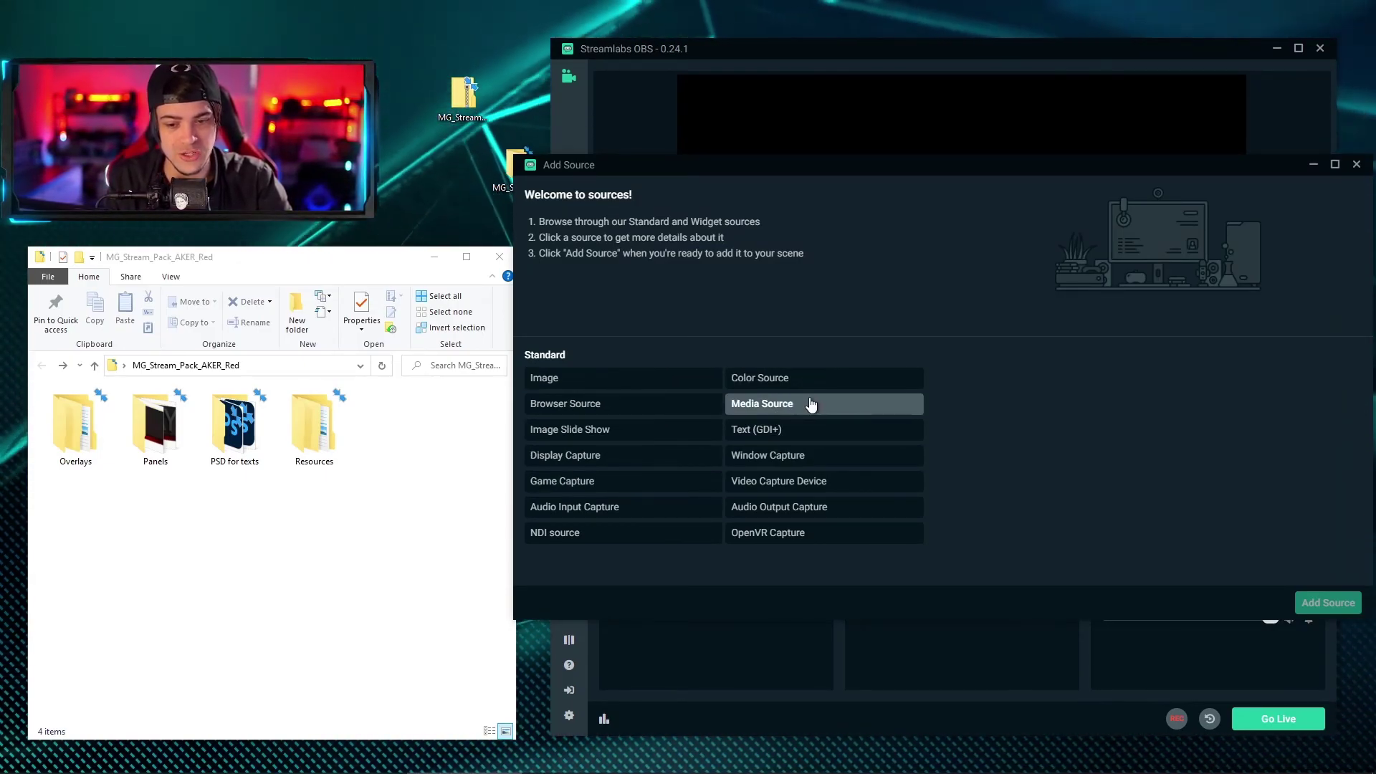
left_click(749, 407)
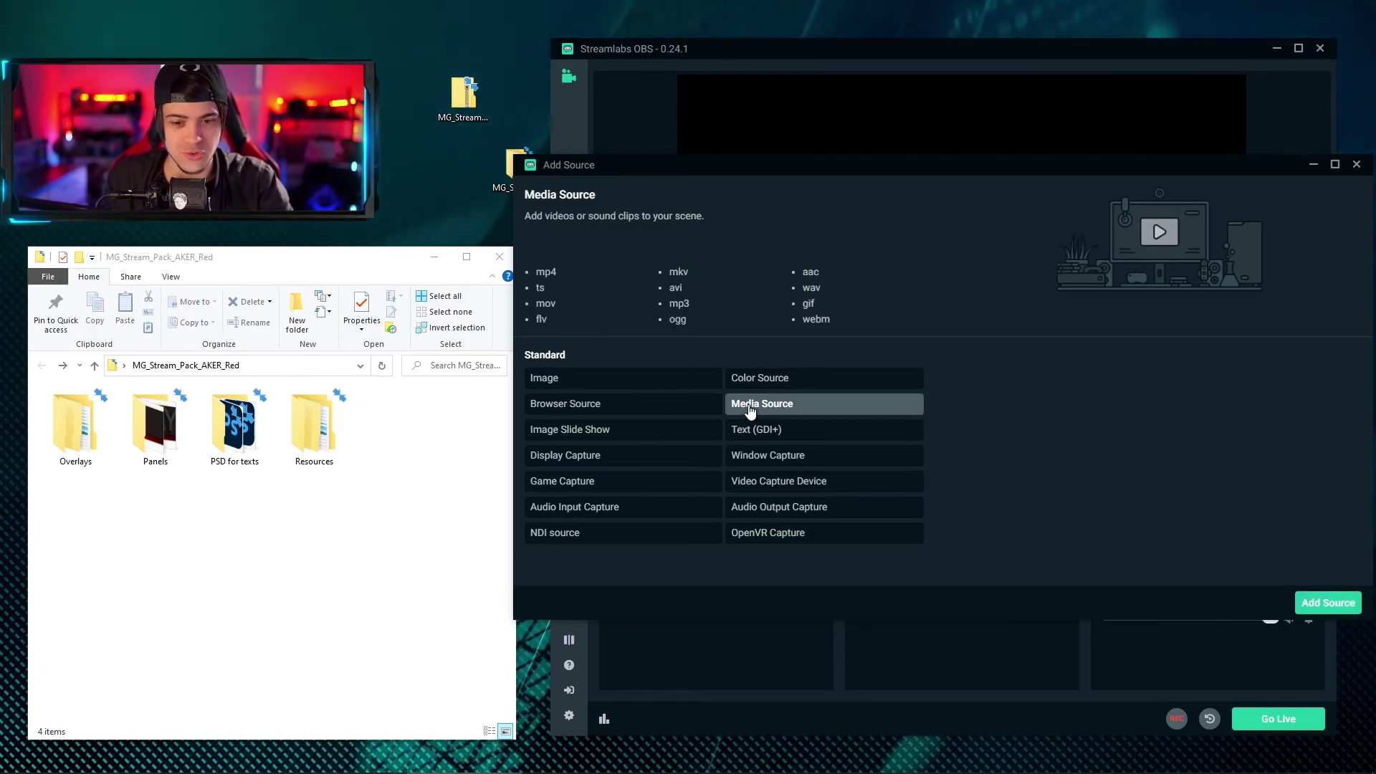
left_click(1328, 603)
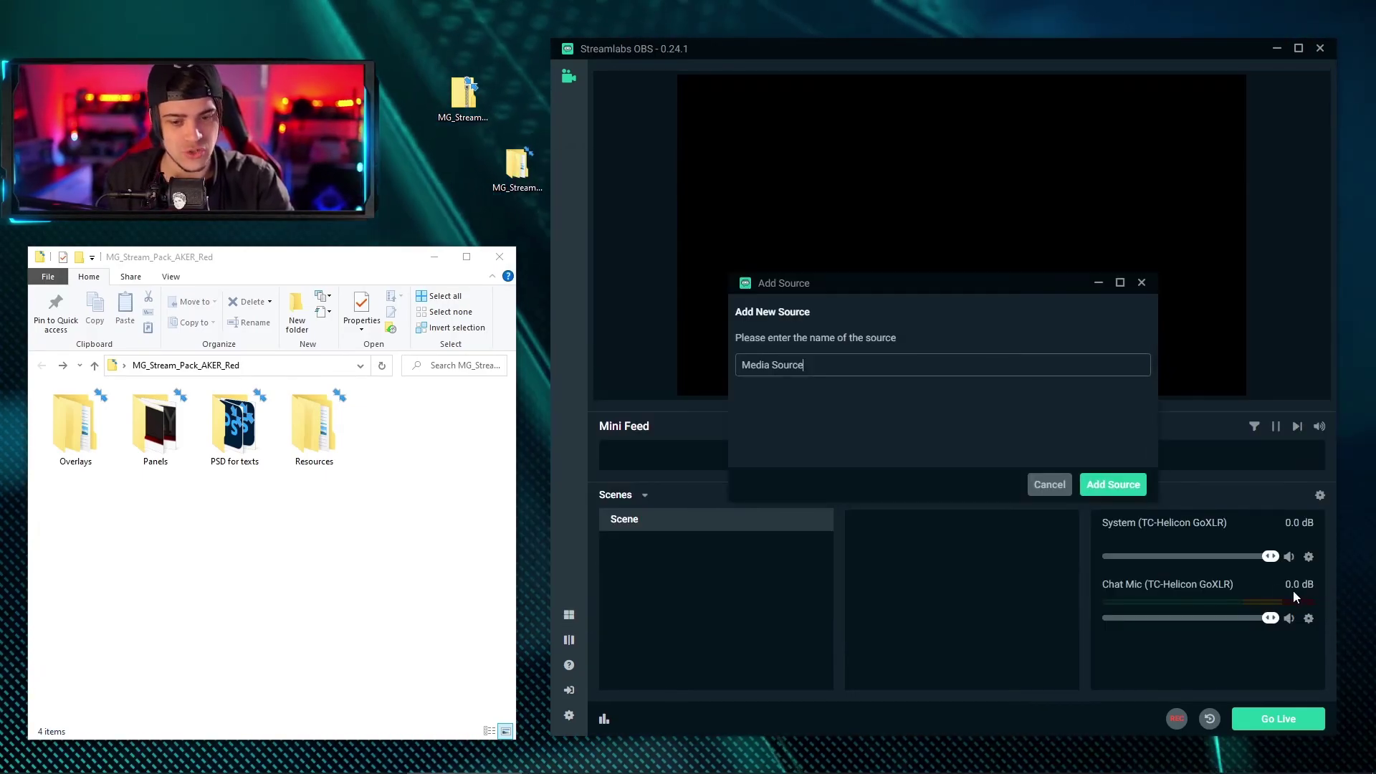
triple_click(839, 366)
type("Back")
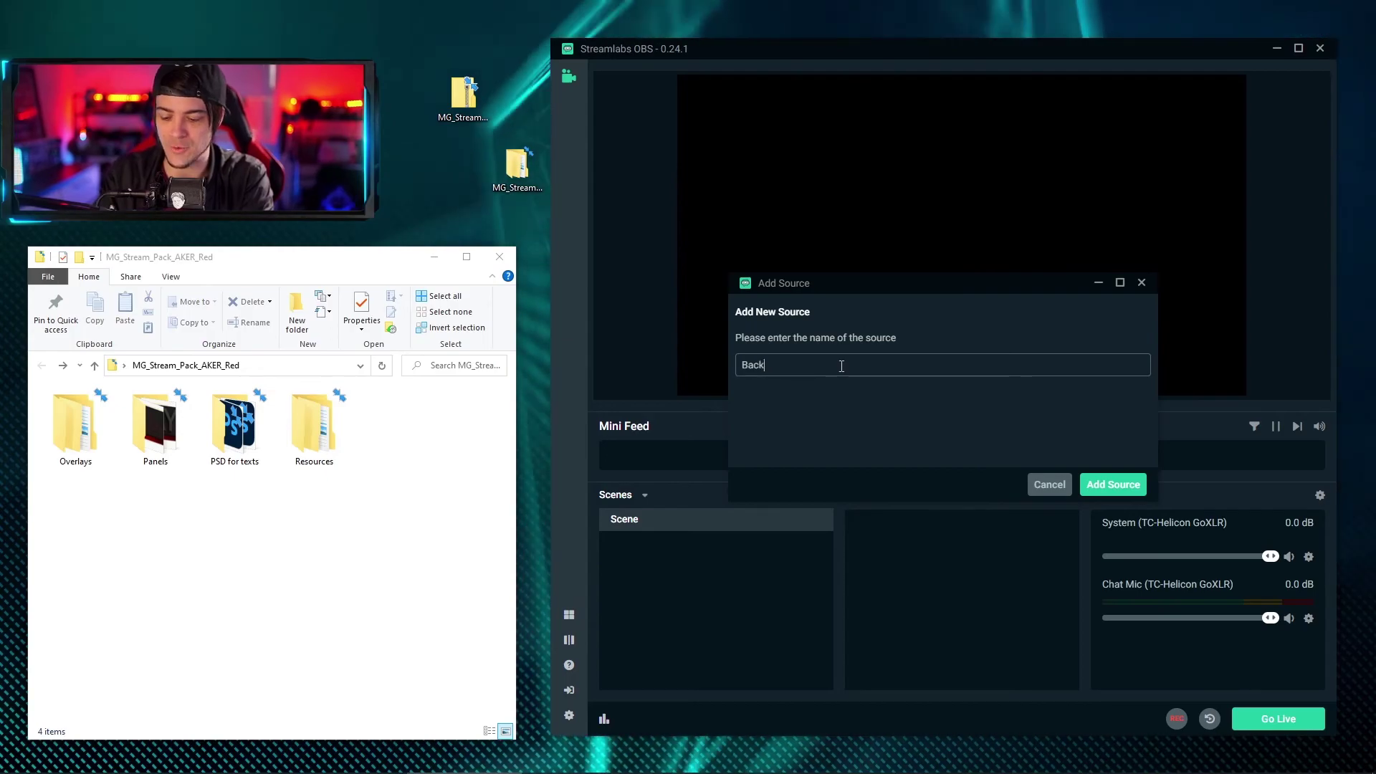
type("ground")
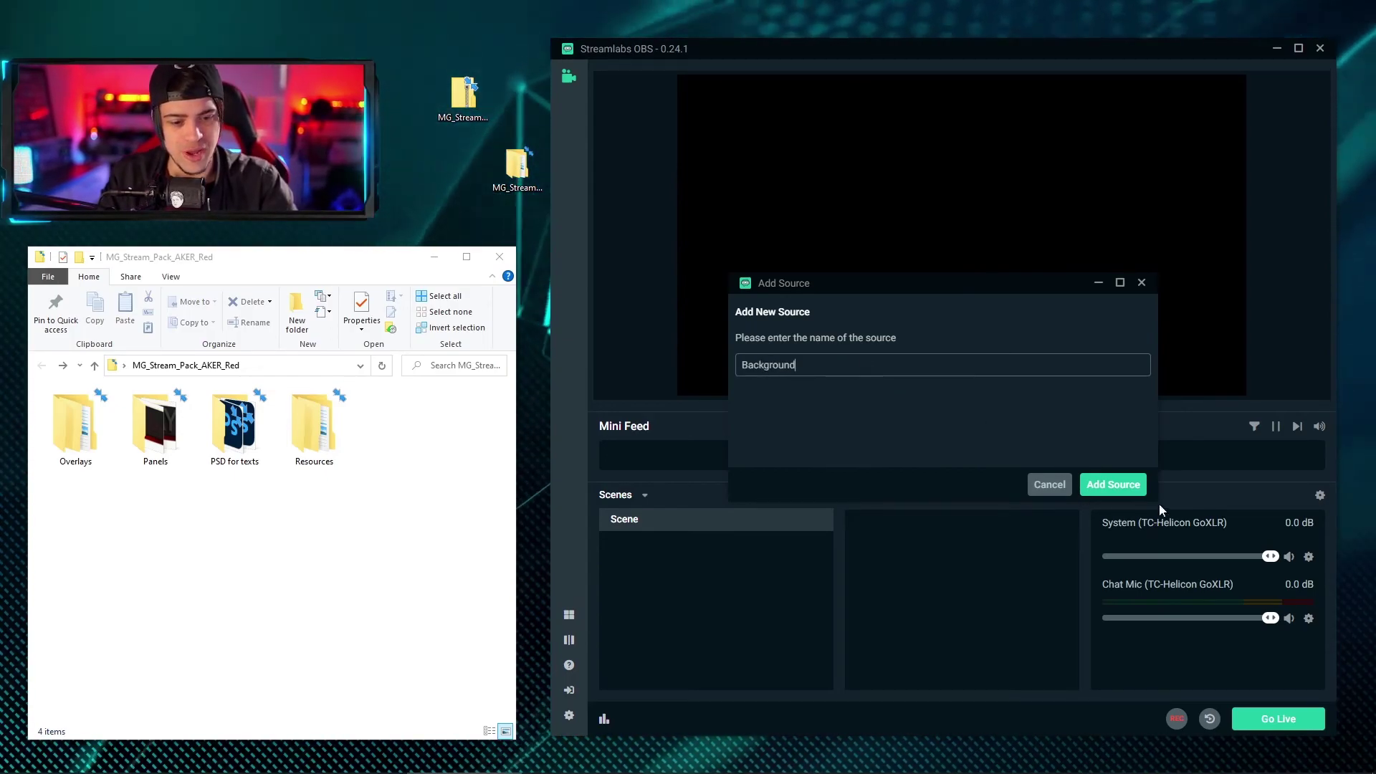
left_click(1113, 485)
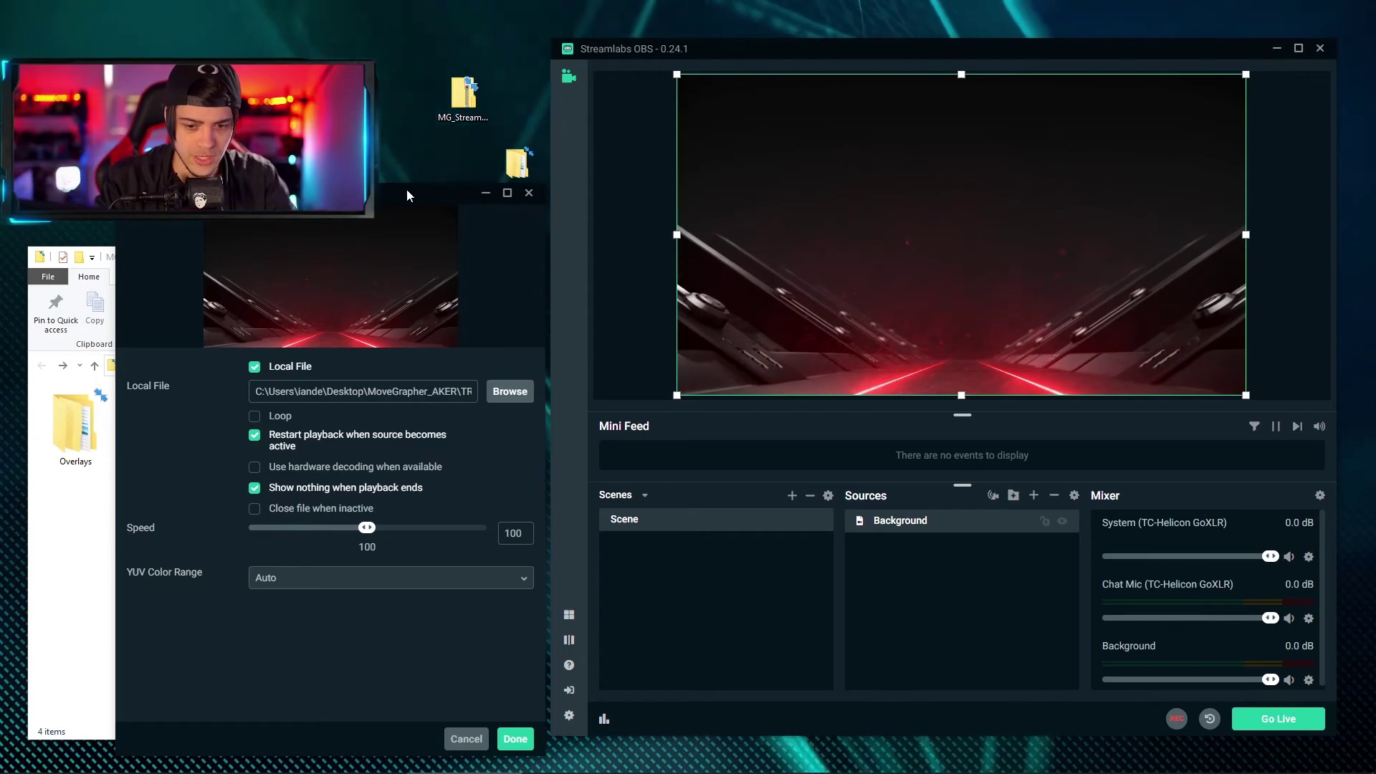
left_click_drag(406, 195, 396, 192)
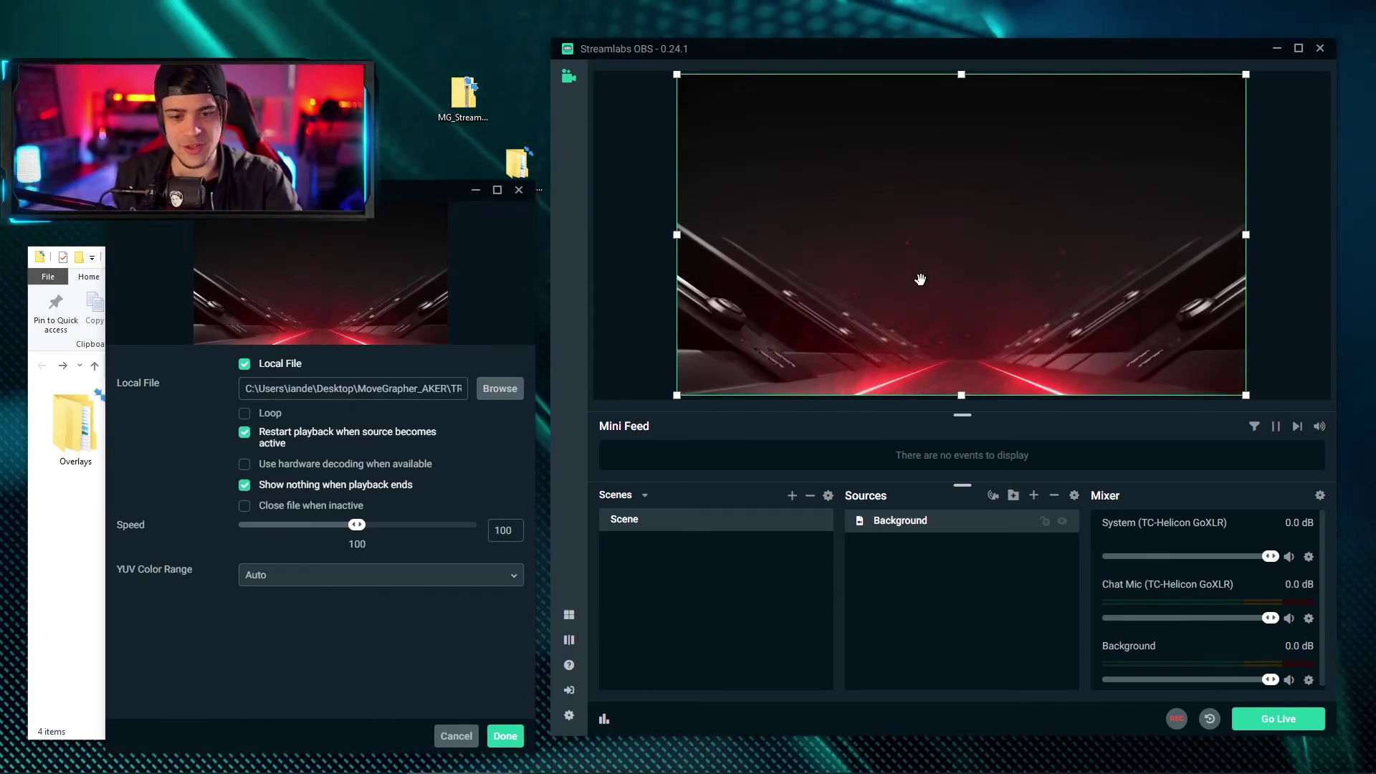
left_click(247, 416)
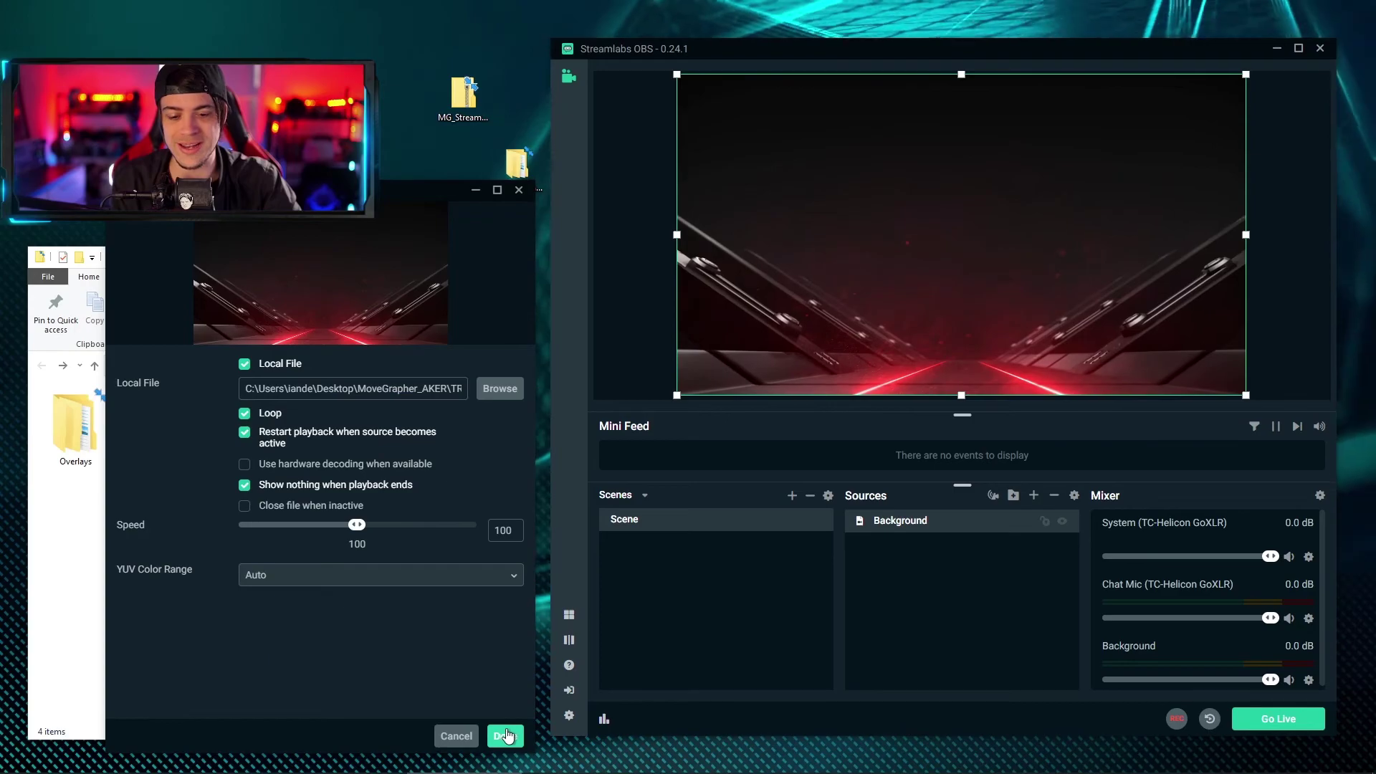
left_click(505, 736)
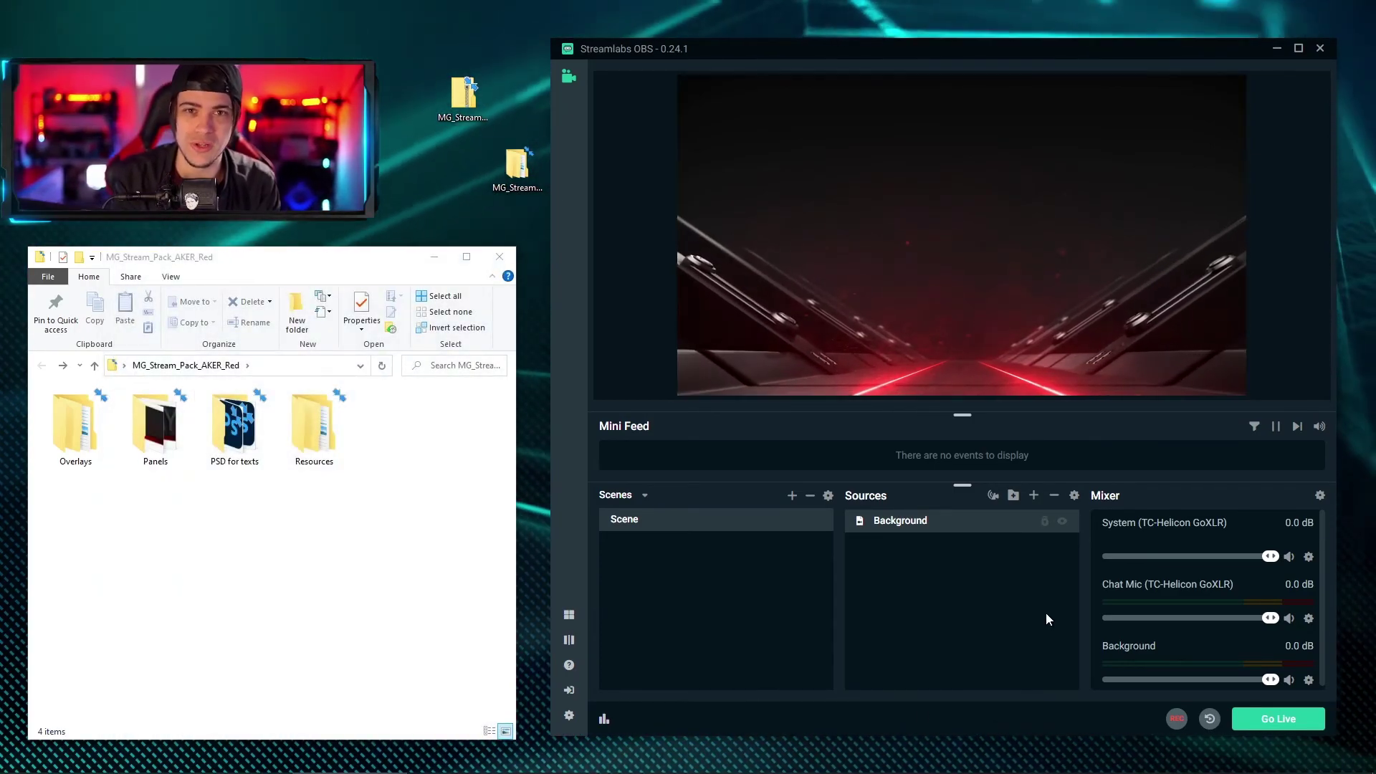
Add a Video Capture Device source named 'Camera' showing the webcam feed.
right_click(968, 590)
left_click(997, 600)
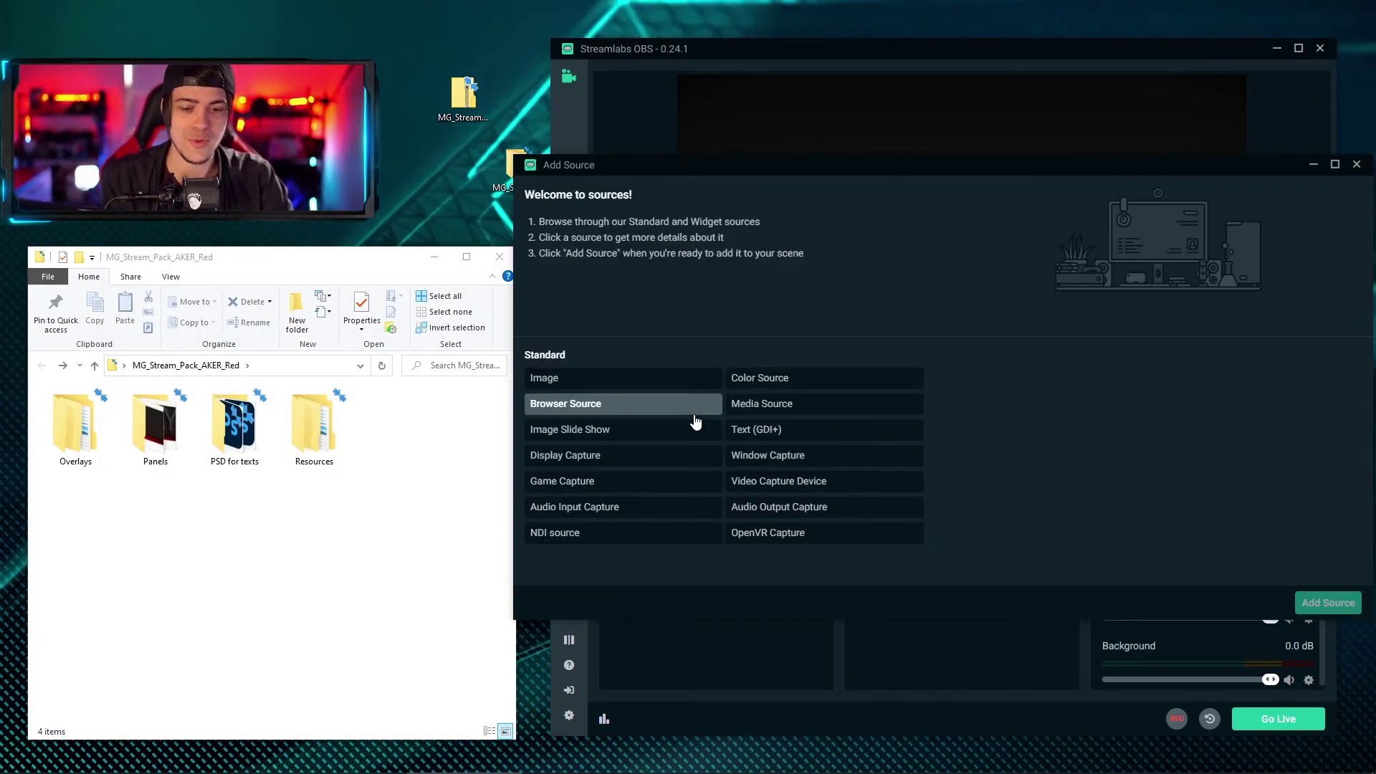
left_click(850, 485)
left_click(1328, 602)
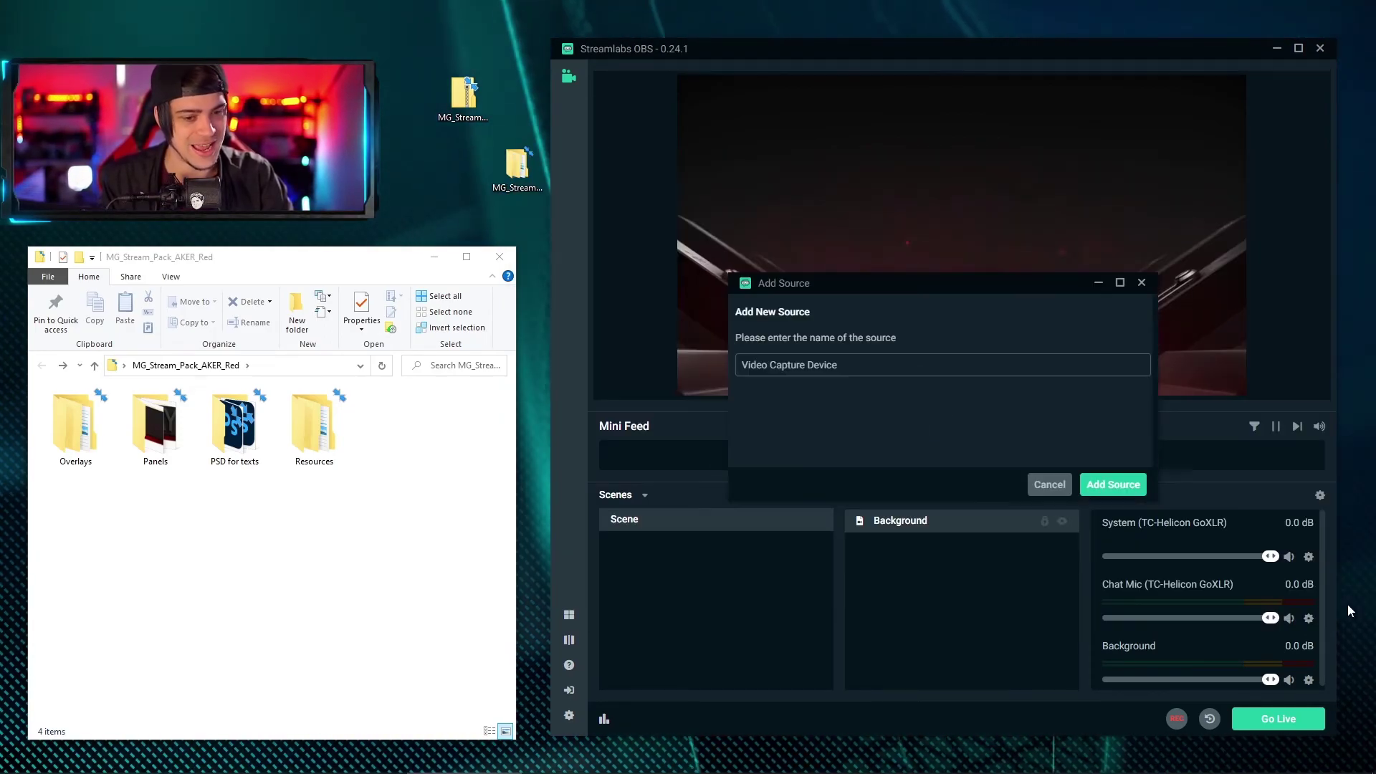
triple_click(913, 365)
type("Camera")
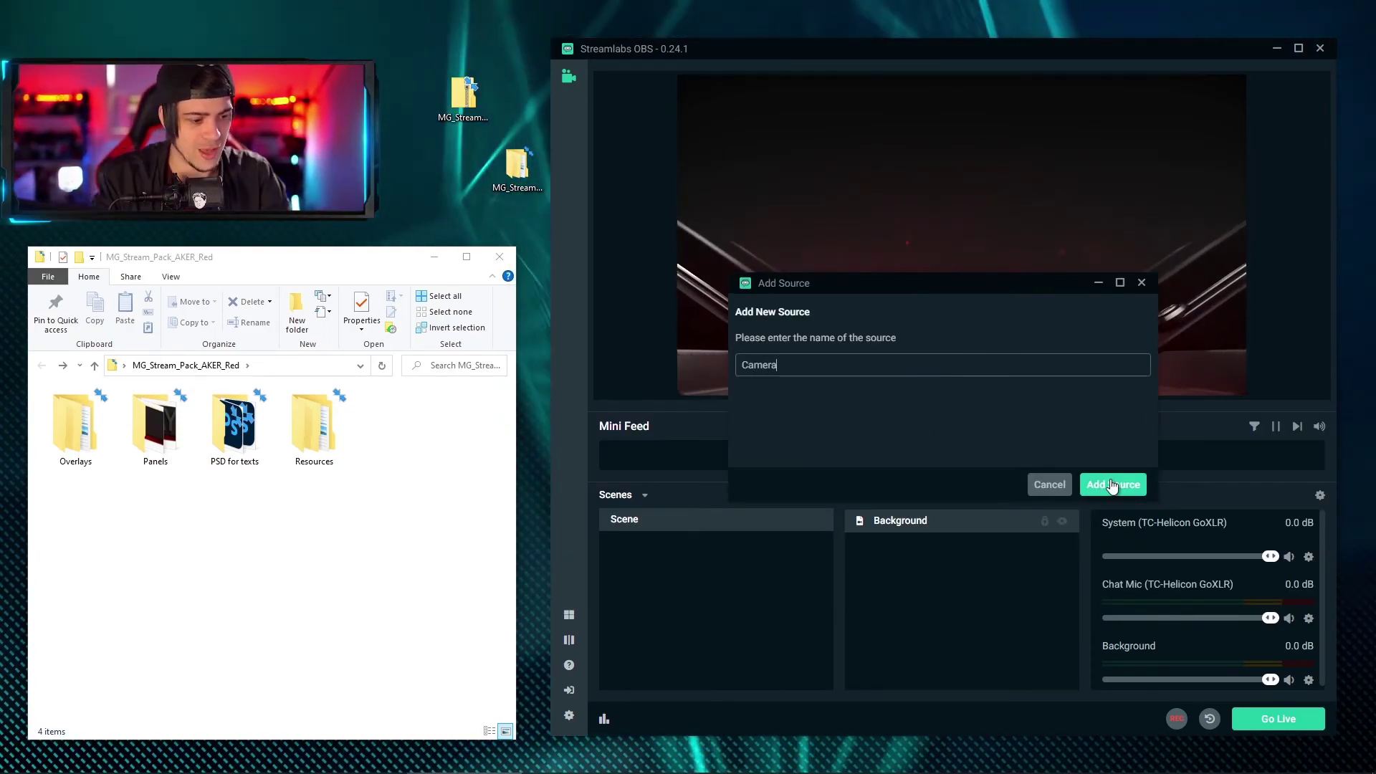
left_click(1110, 484)
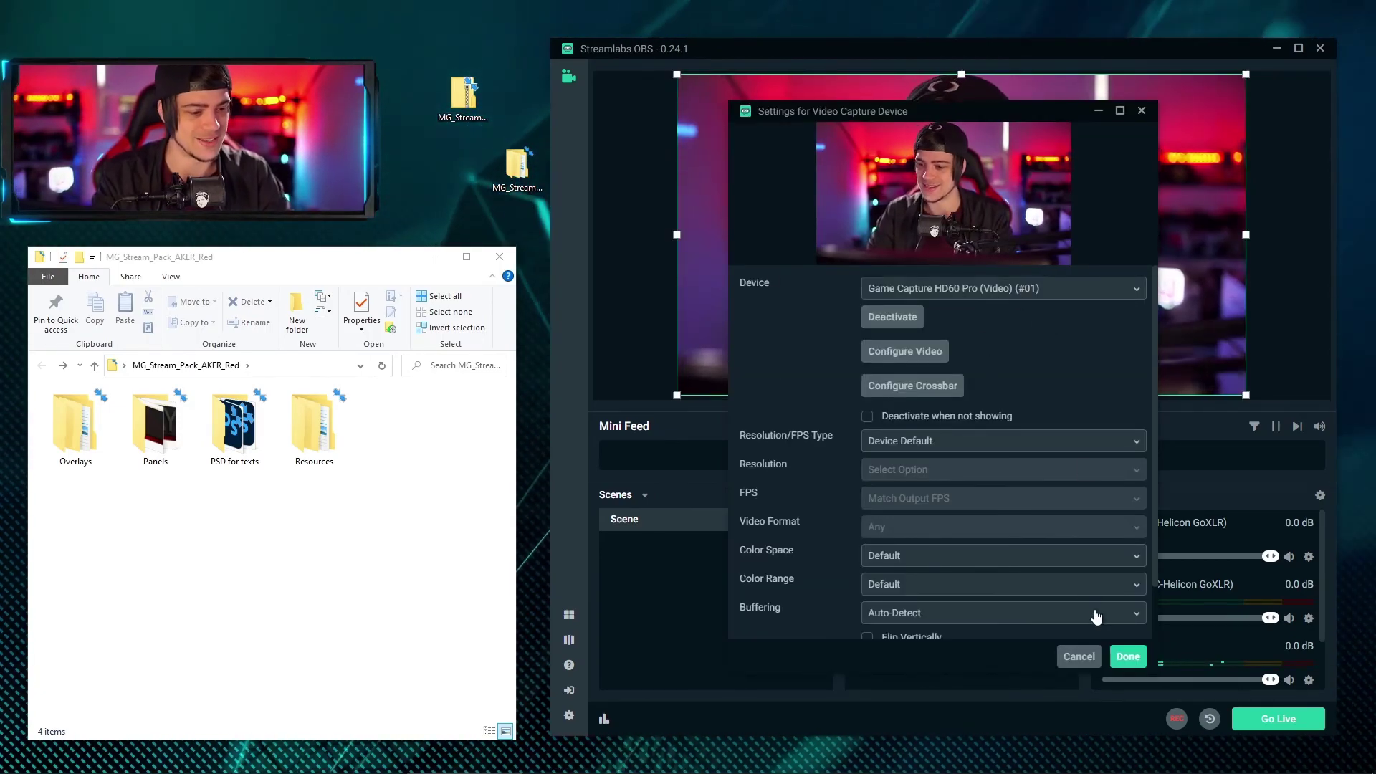
left_click(1128, 656)
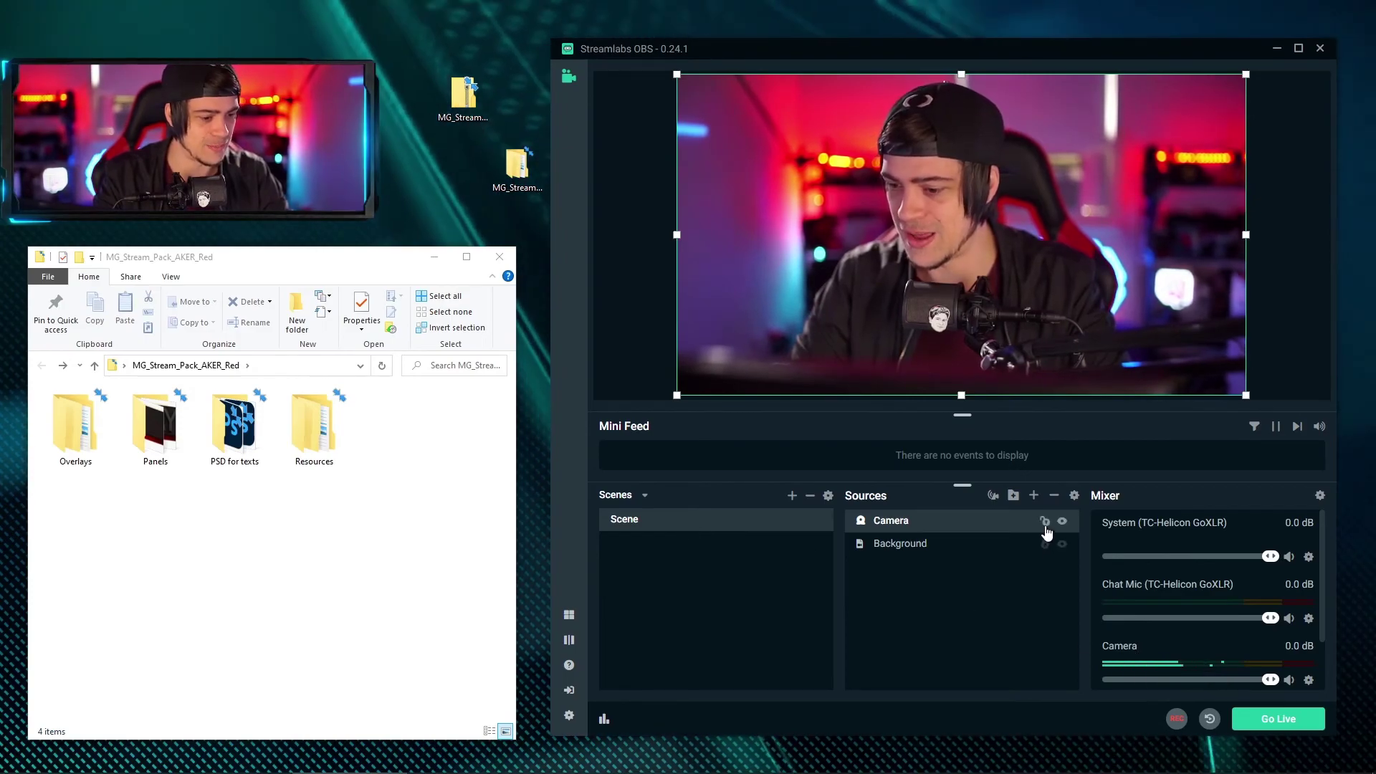
Shrink the Camera feed into a small box in the top-right corner.
left_click_drag(677, 395, 1104, 154)
left_click_drag(1179, 116, 1156, 149)
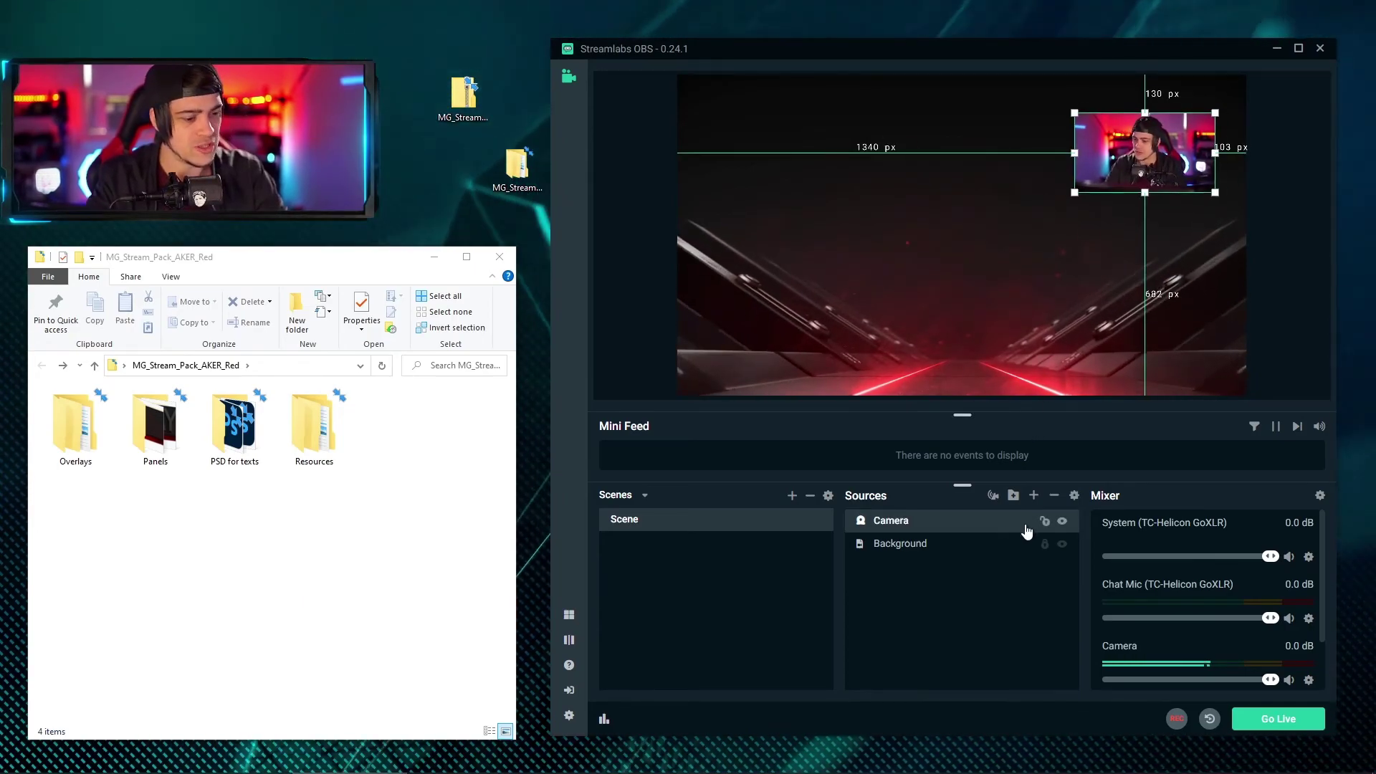
left_click(978, 660)
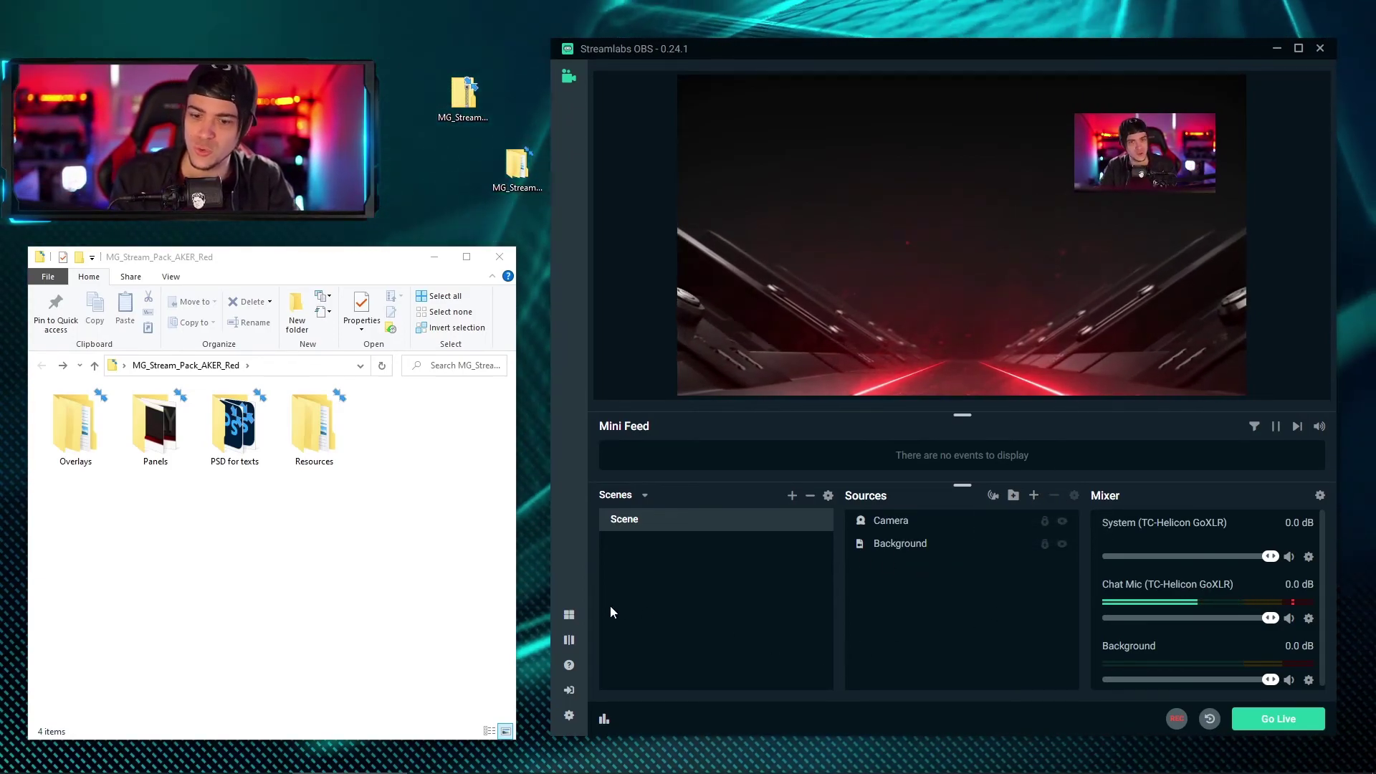
Add MG_AKER_16-9_red.webm from Overlays > Animated to the scene's sources.
double_click(89, 437)
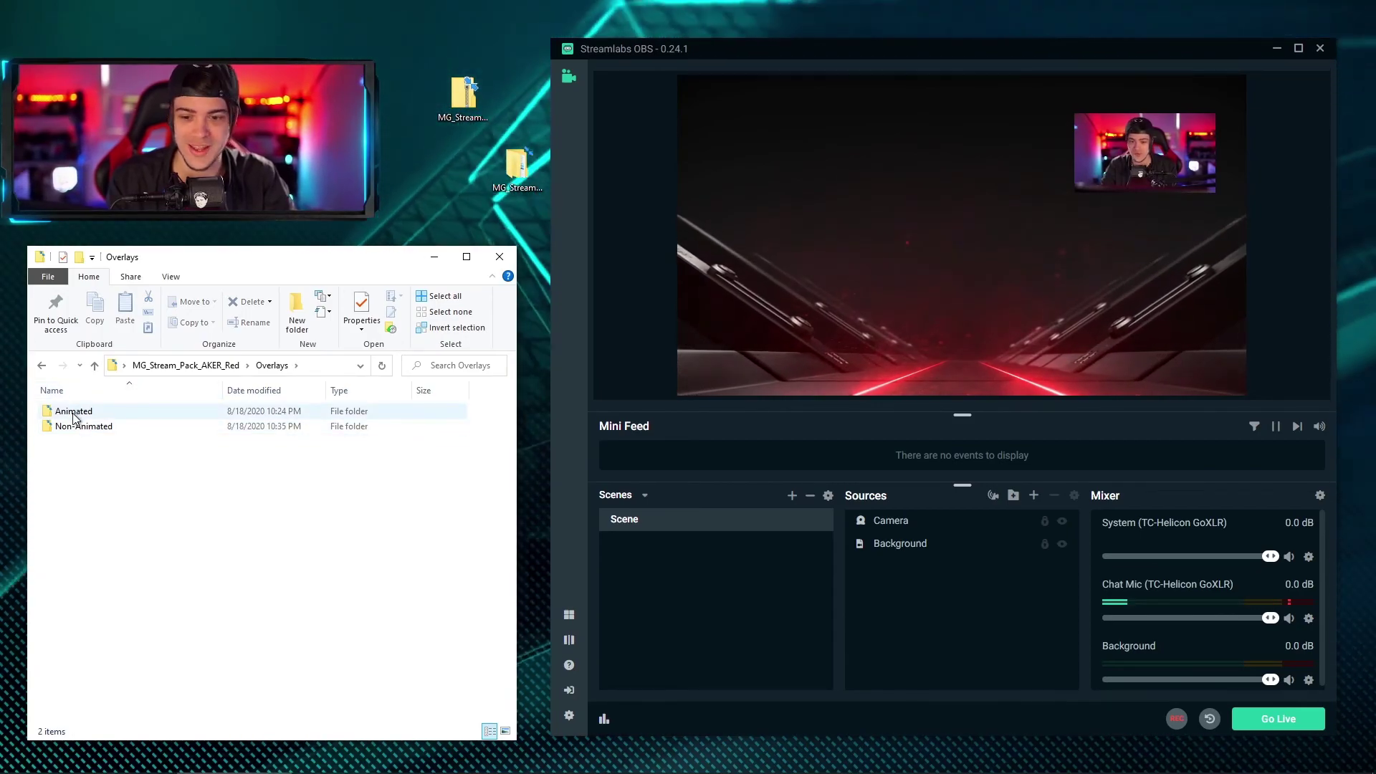
double_click(74, 415)
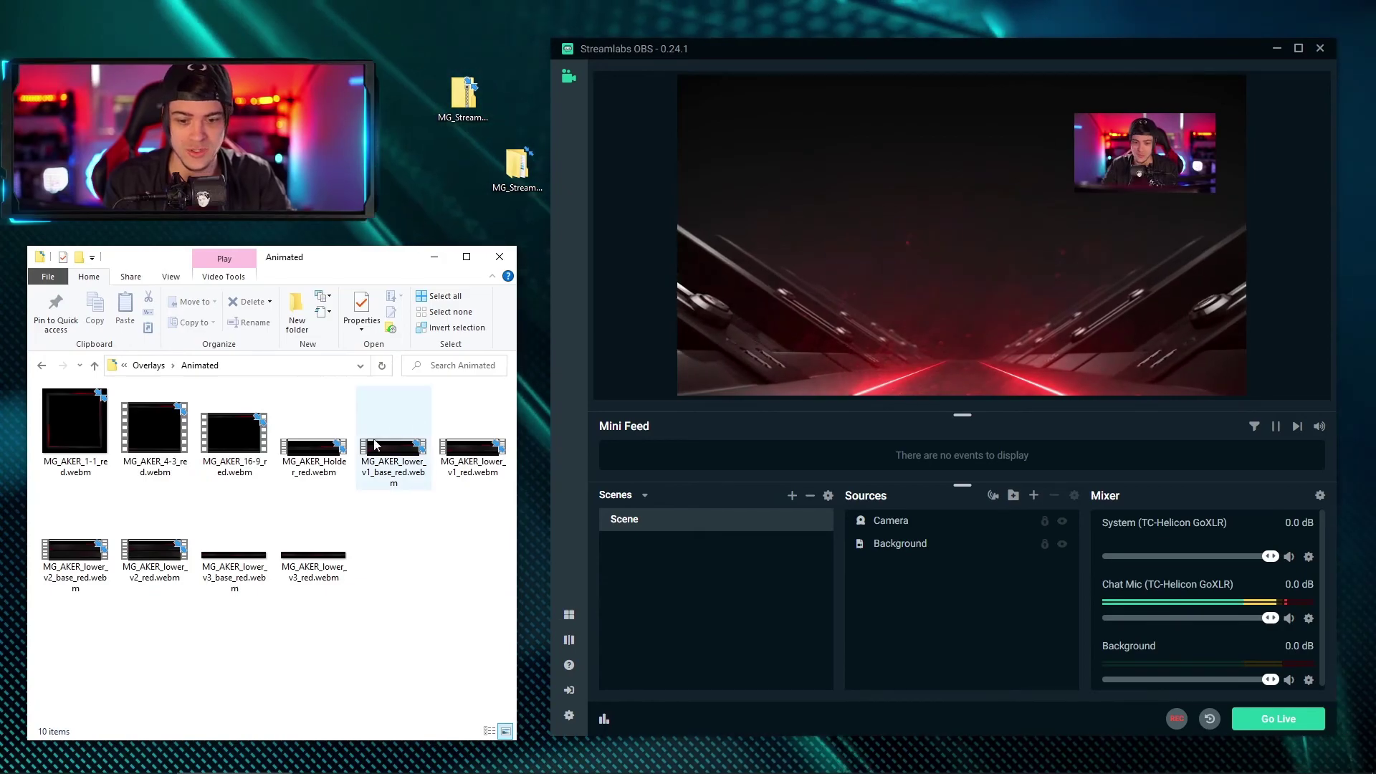
left_click(885, 639)
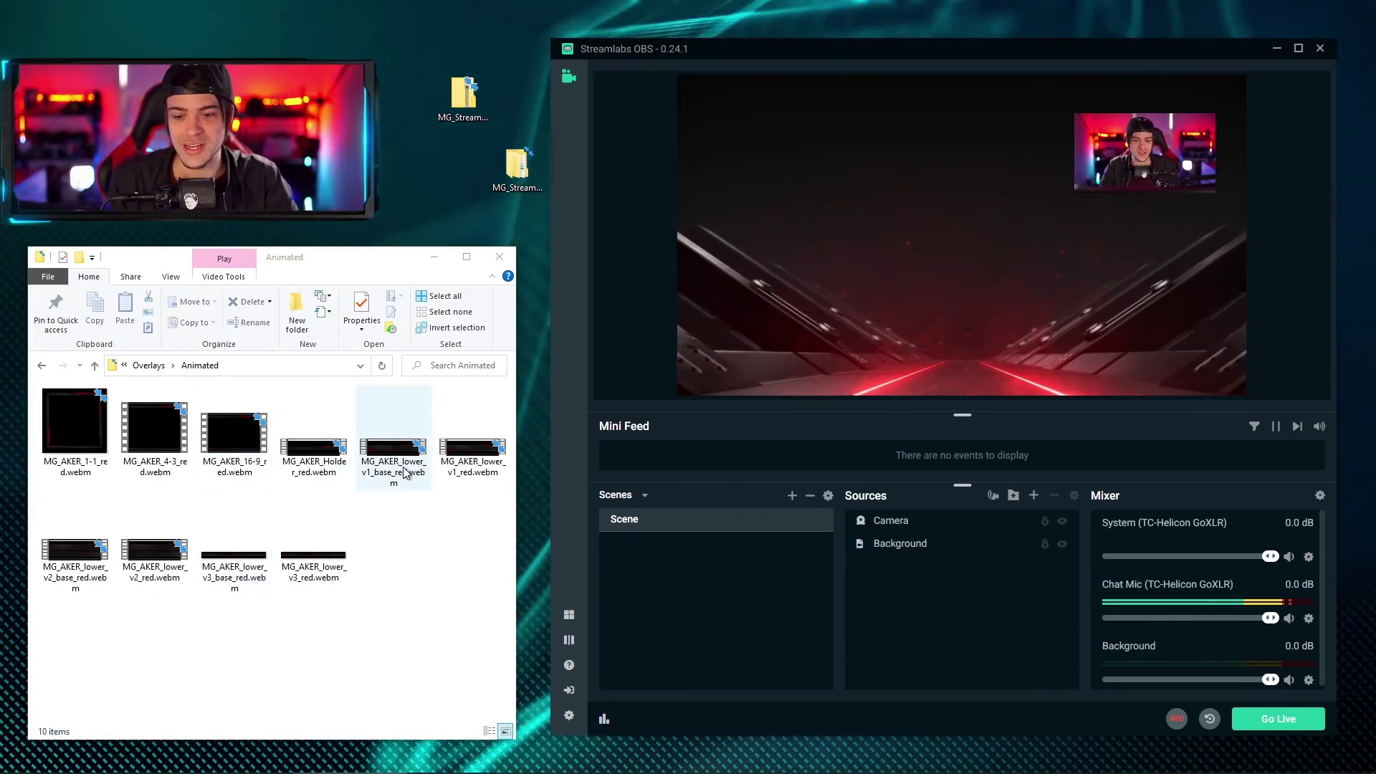
left_click_drag(227, 428, 915, 519)
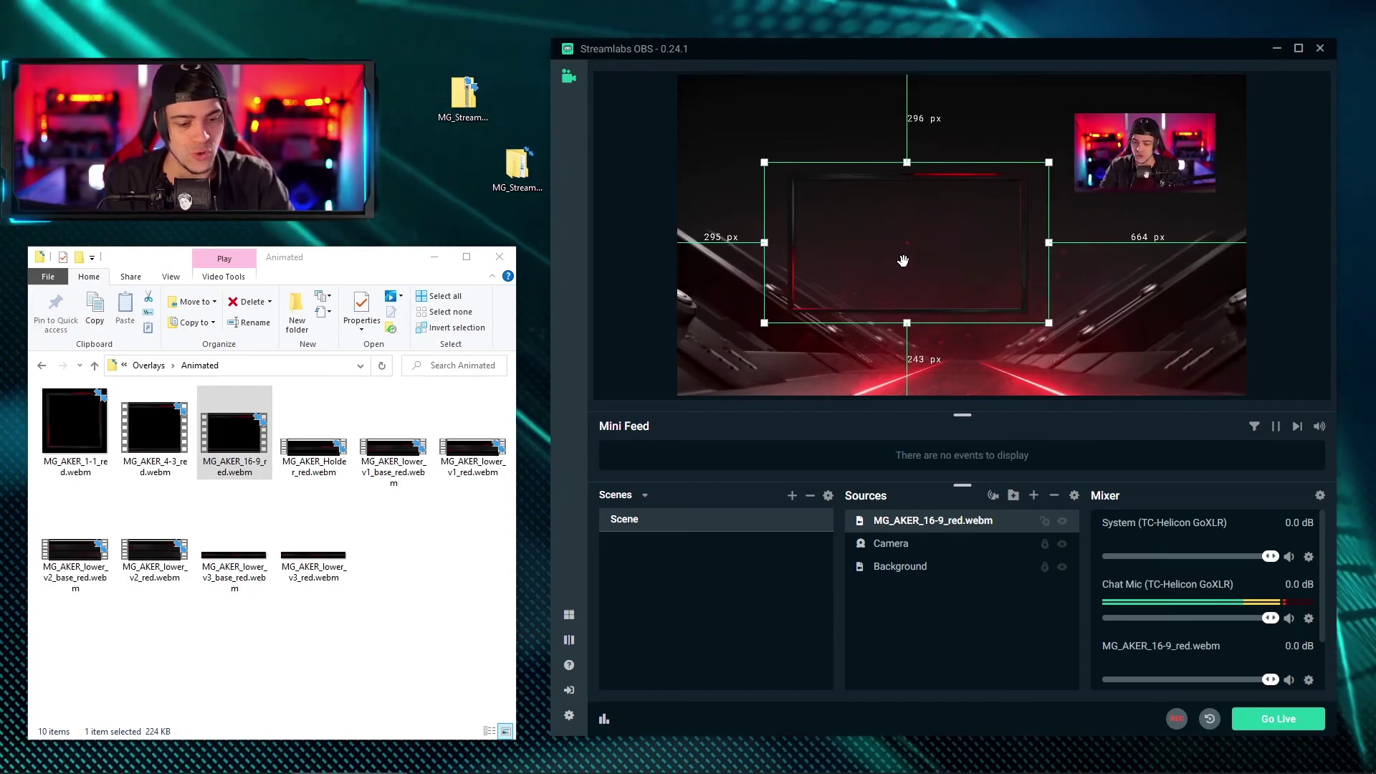
With Background temporarily hidden, resize and move the frame around the top-right webcam.
left_click(1063, 566)
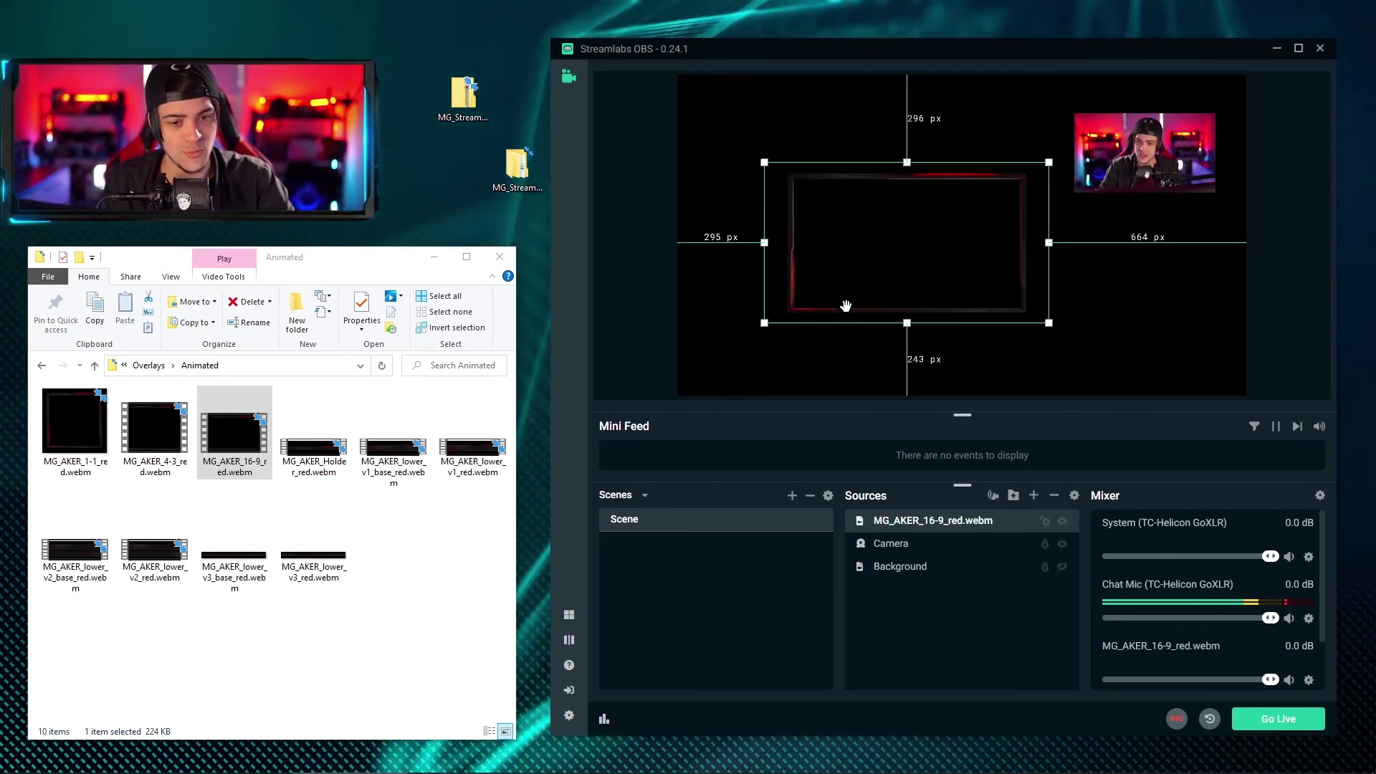
left_click_drag(664, 346, 791, 308)
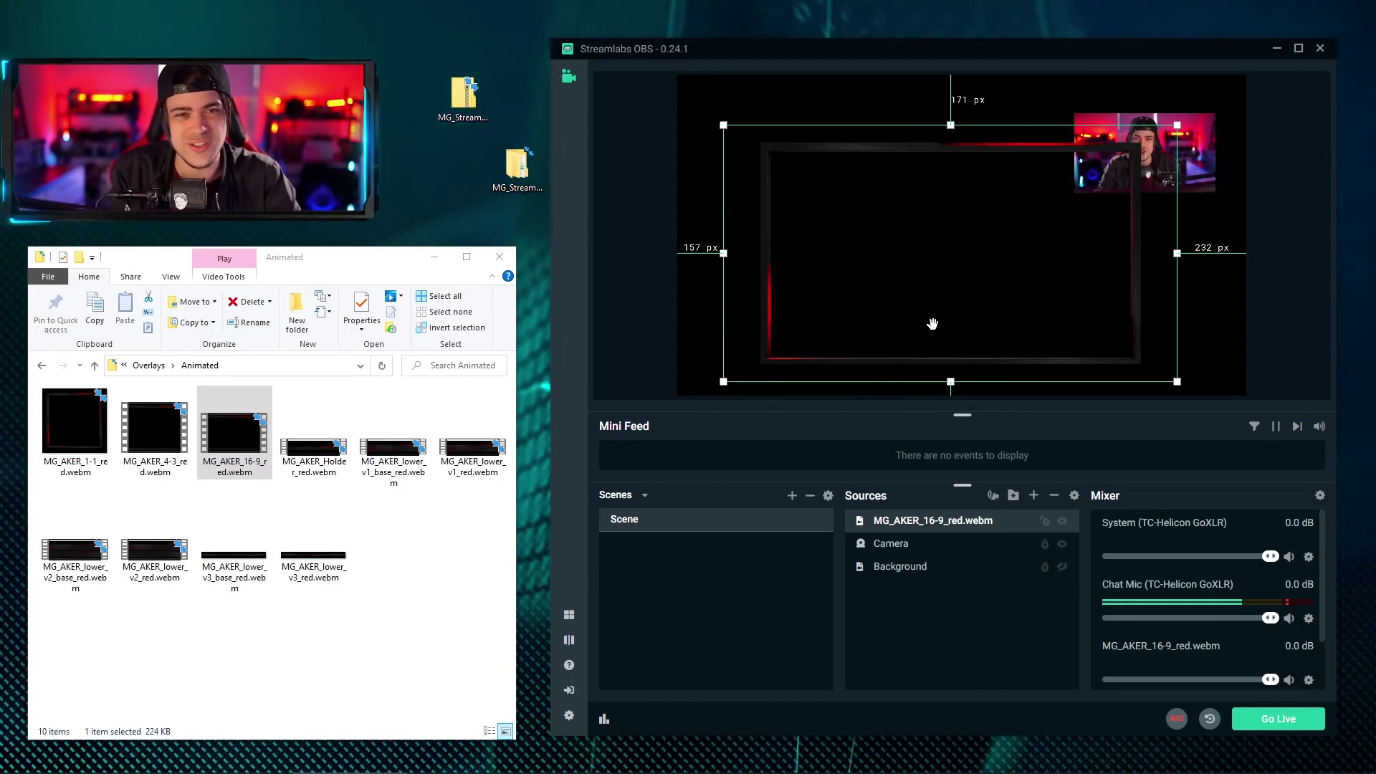
left_click_drag(1177, 381, 934, 279)
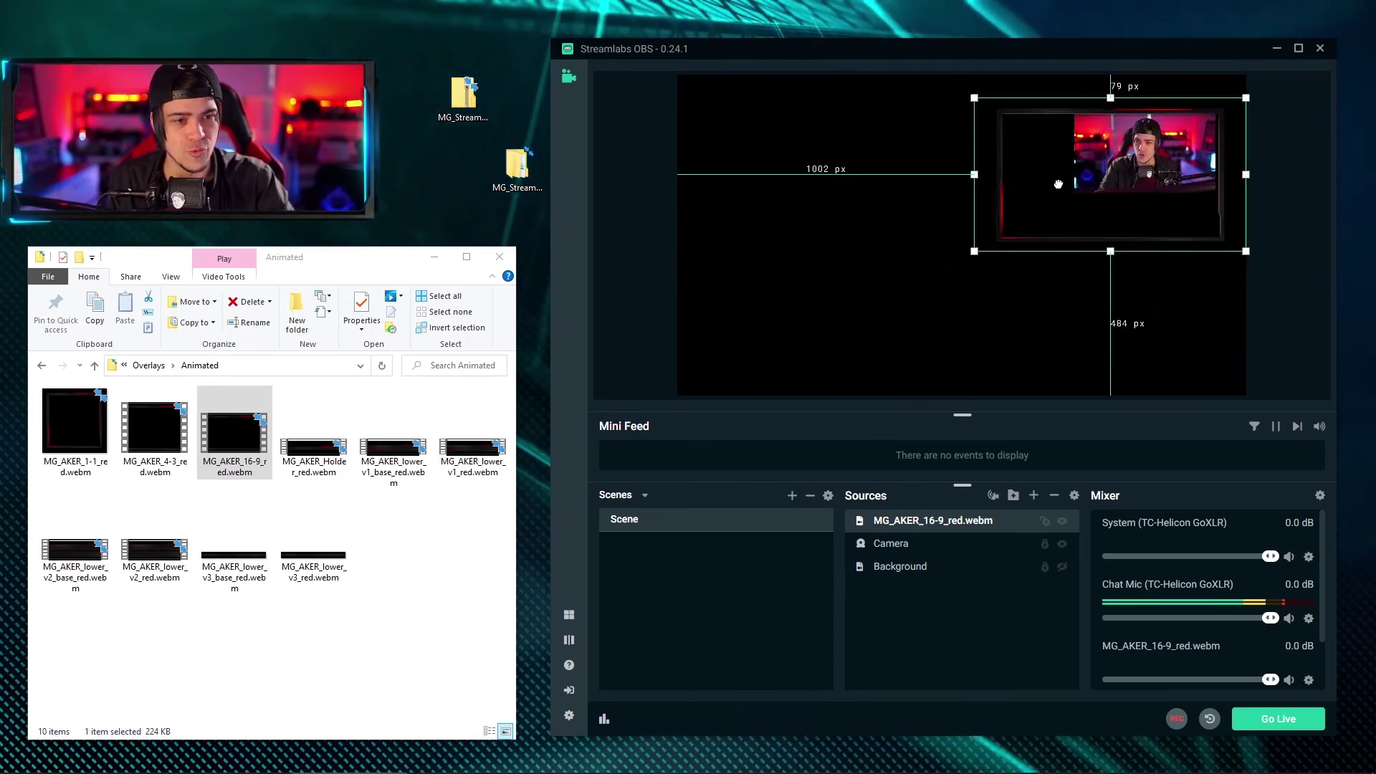
left_click_drag(972, 252, 1064, 176)
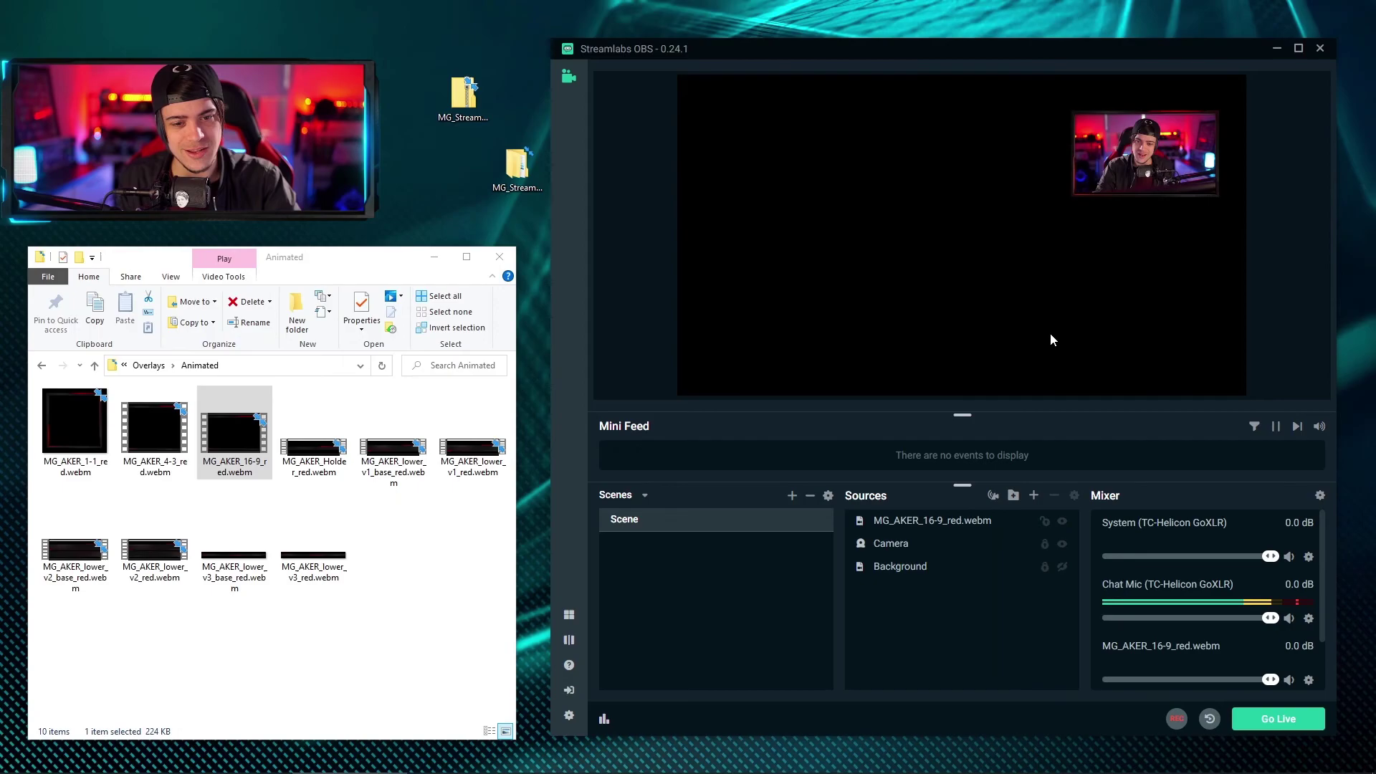
left_click(1063, 567)
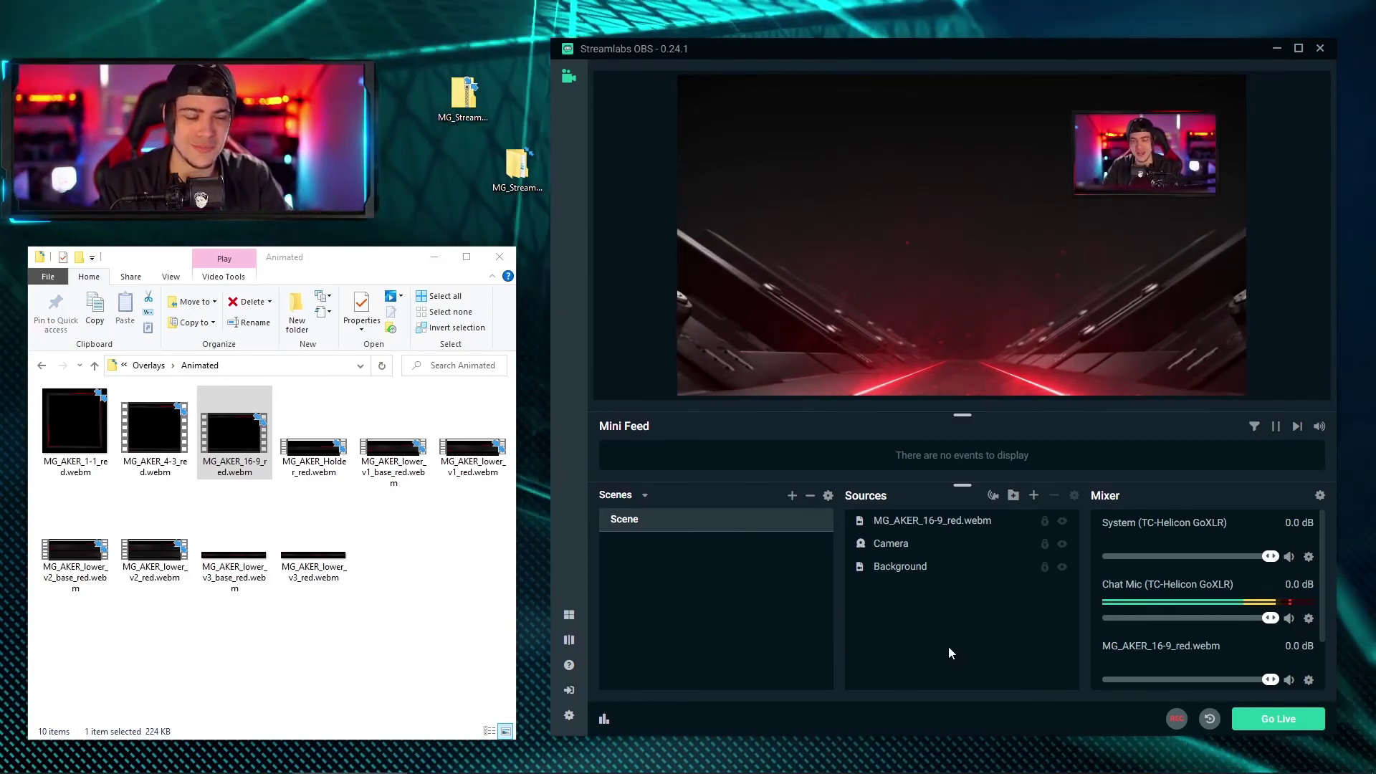
right_click(943, 291)
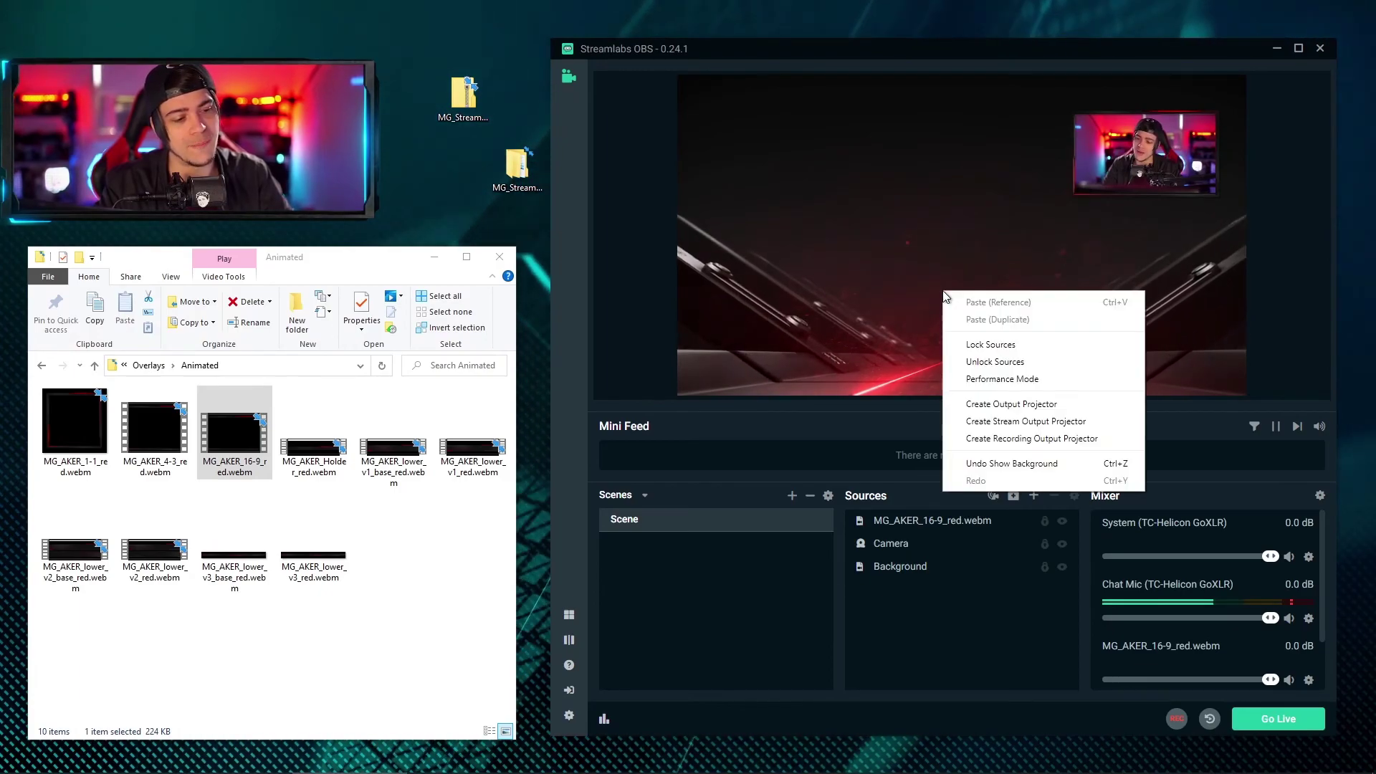
left_click(1035, 406)
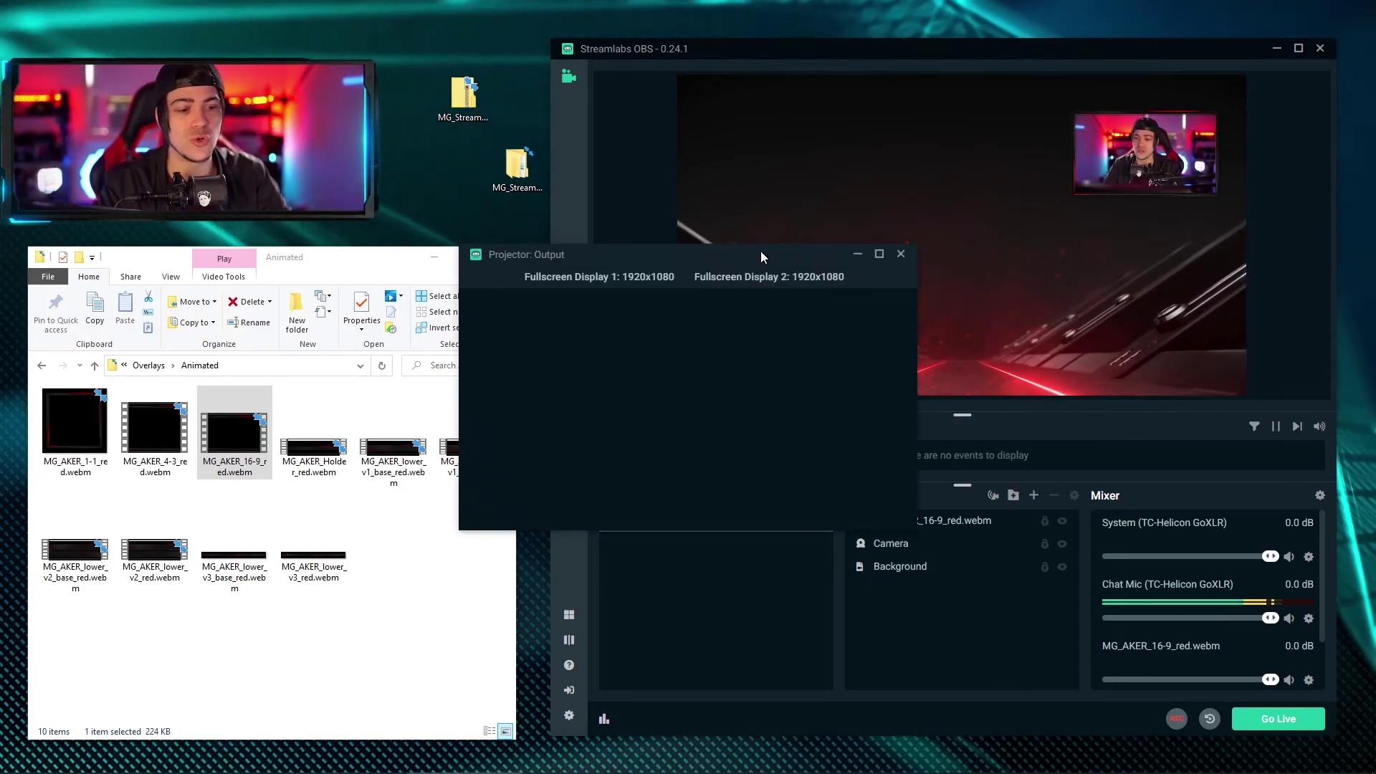
left_click_drag(761, 251, 868, 205)
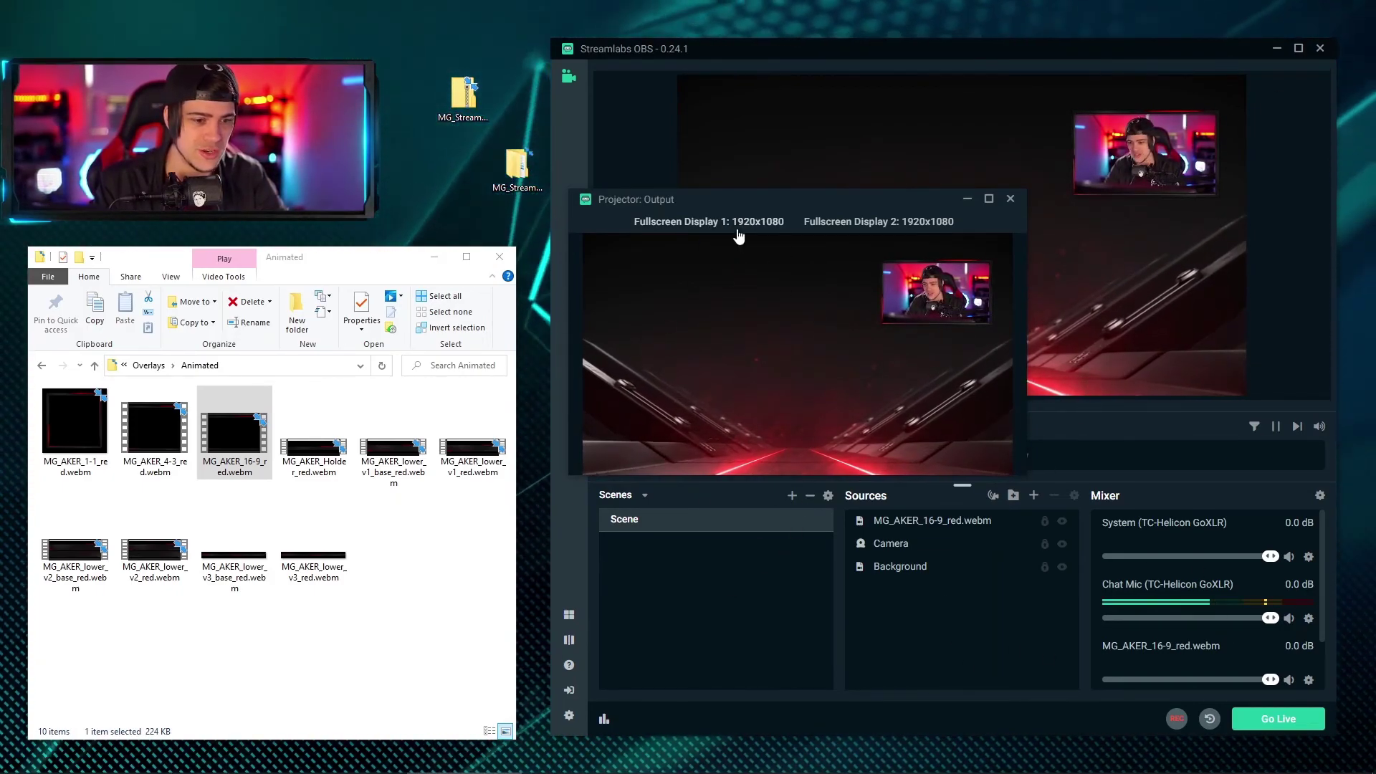
left_click(708, 221)
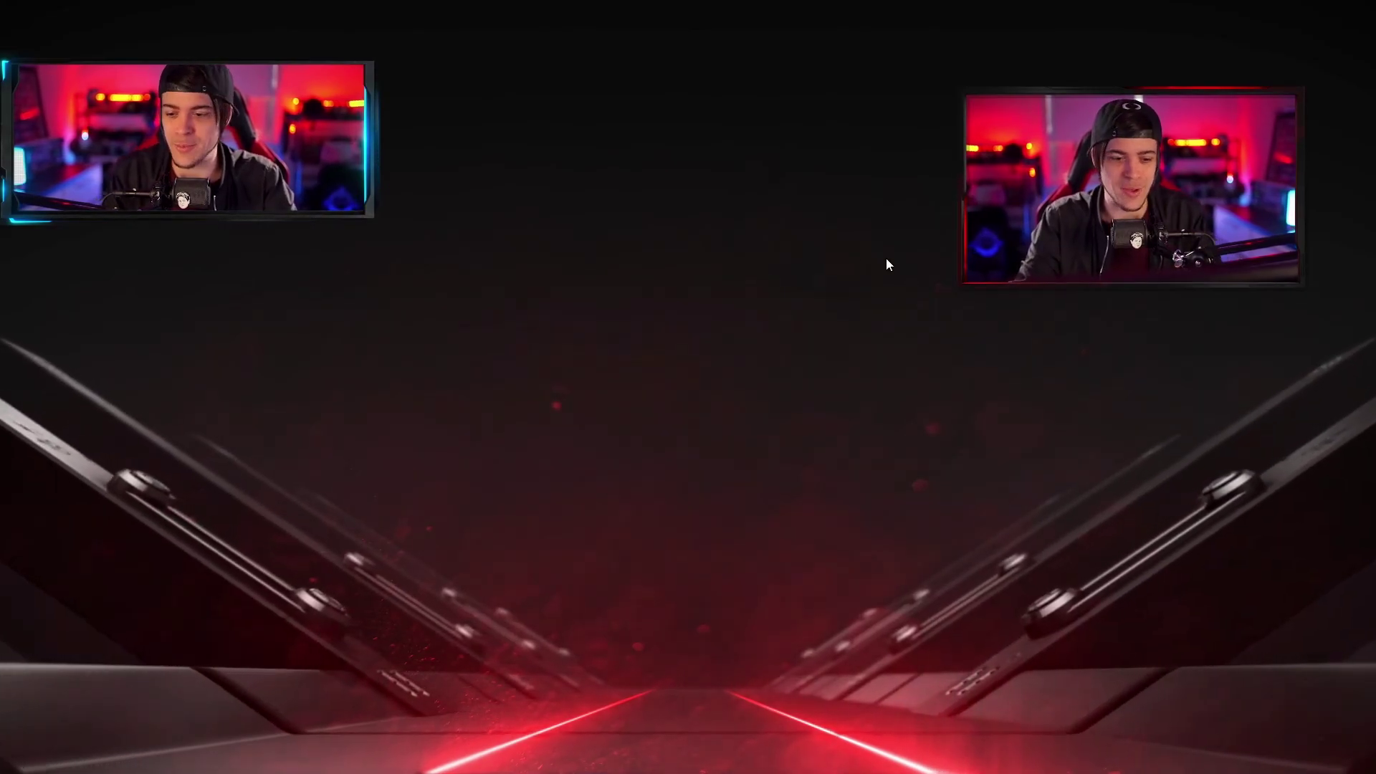
key("Escape")
left_click_drag(797, 199, 1375, 194)
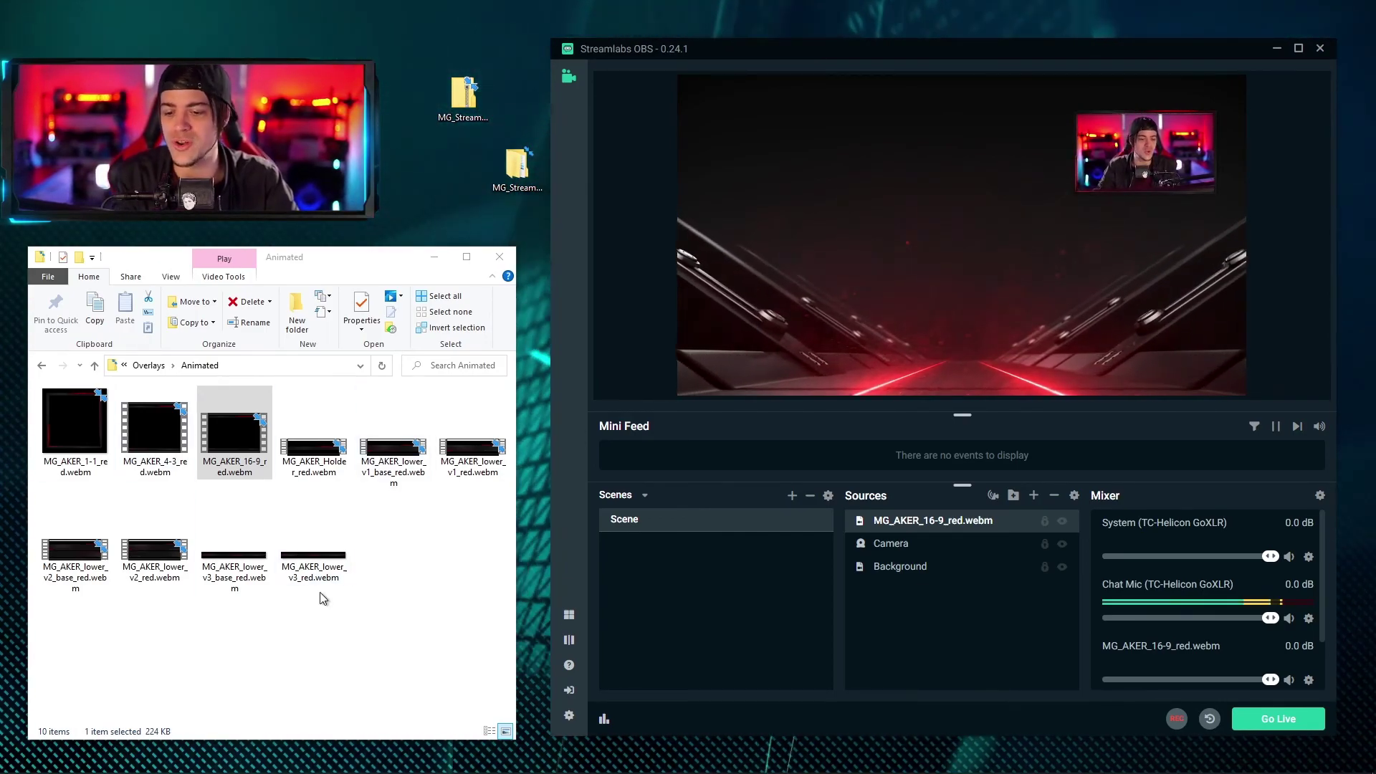
Add MG_AKER_lower_v2_base_red.webm, place it lower-middle of the scene, and hide Background.
left_click(46, 592)
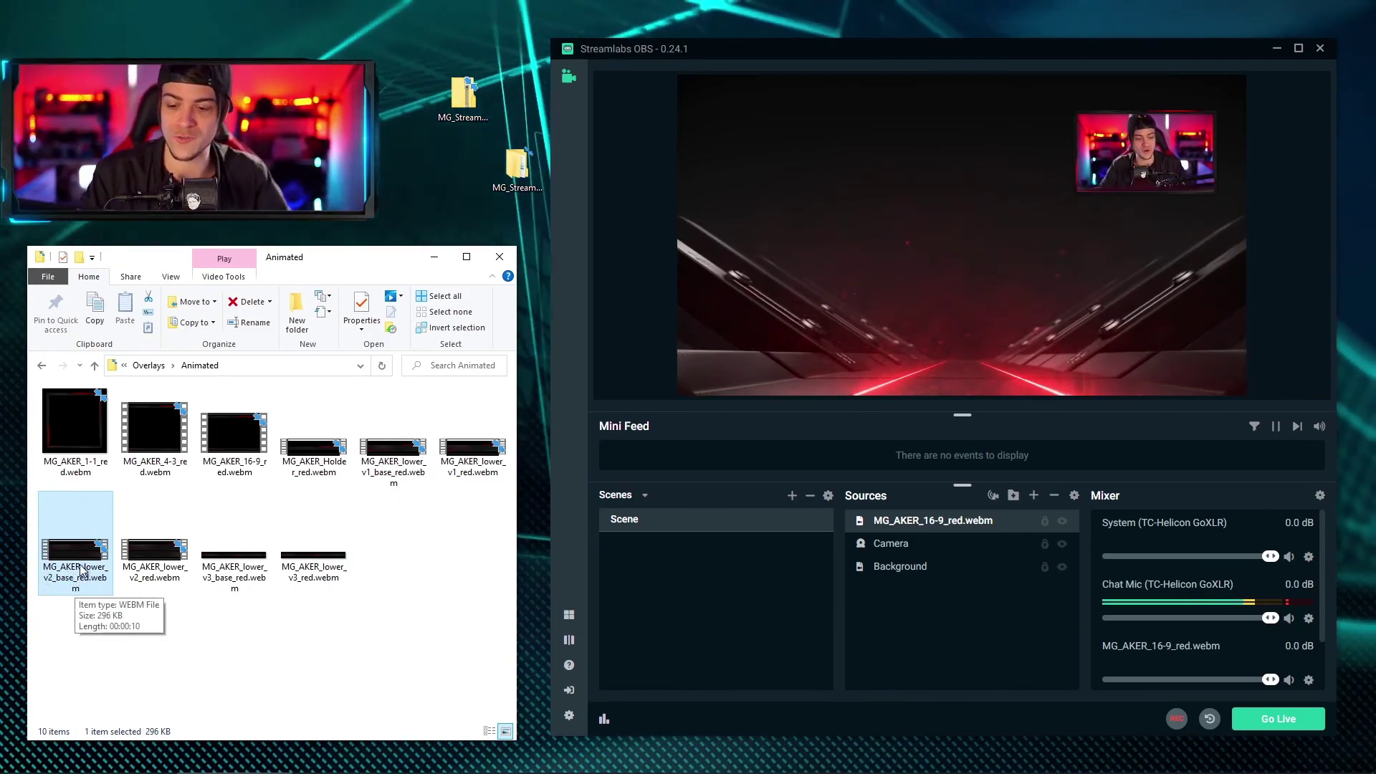
left_click_drag(84, 550, 924, 521)
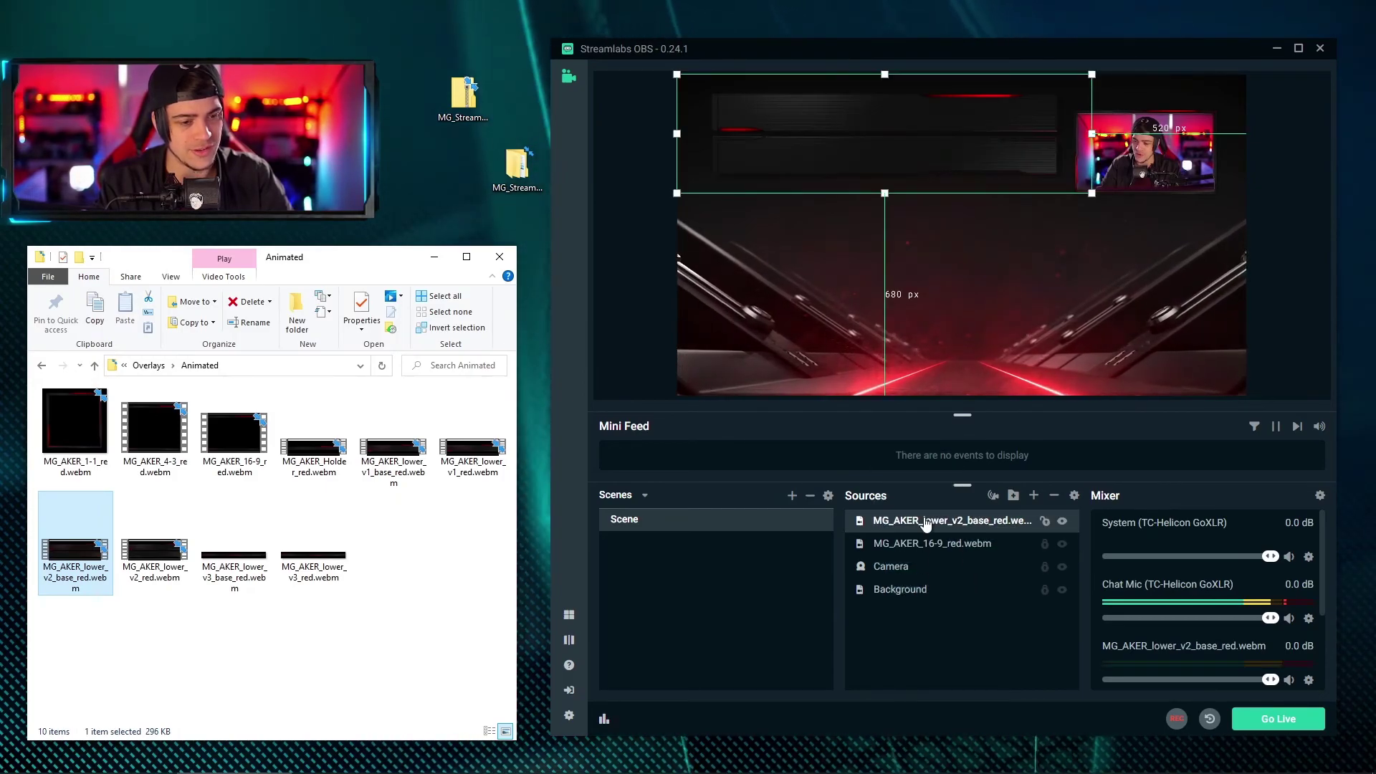
left_click_drag(910, 216, 926, 280)
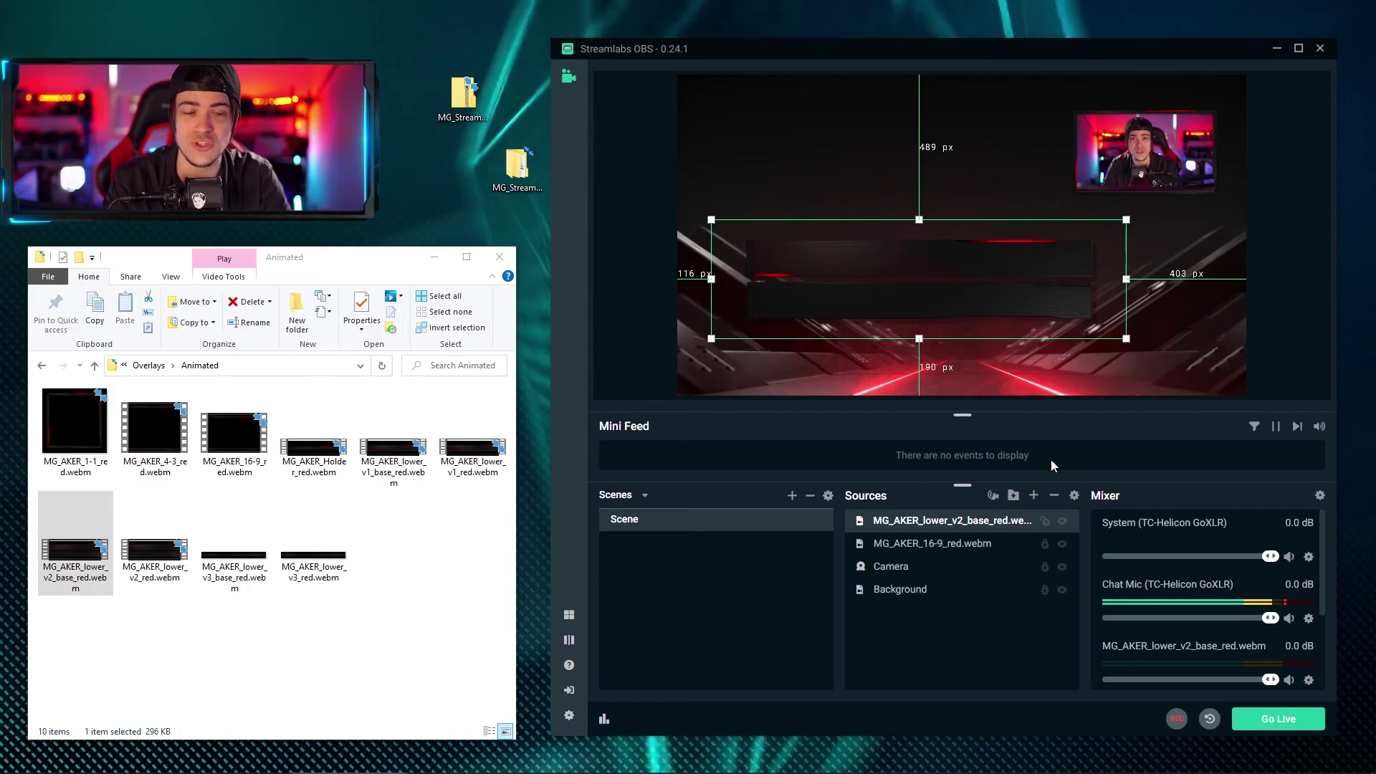
left_click_drag(923, 296, 985, 292)
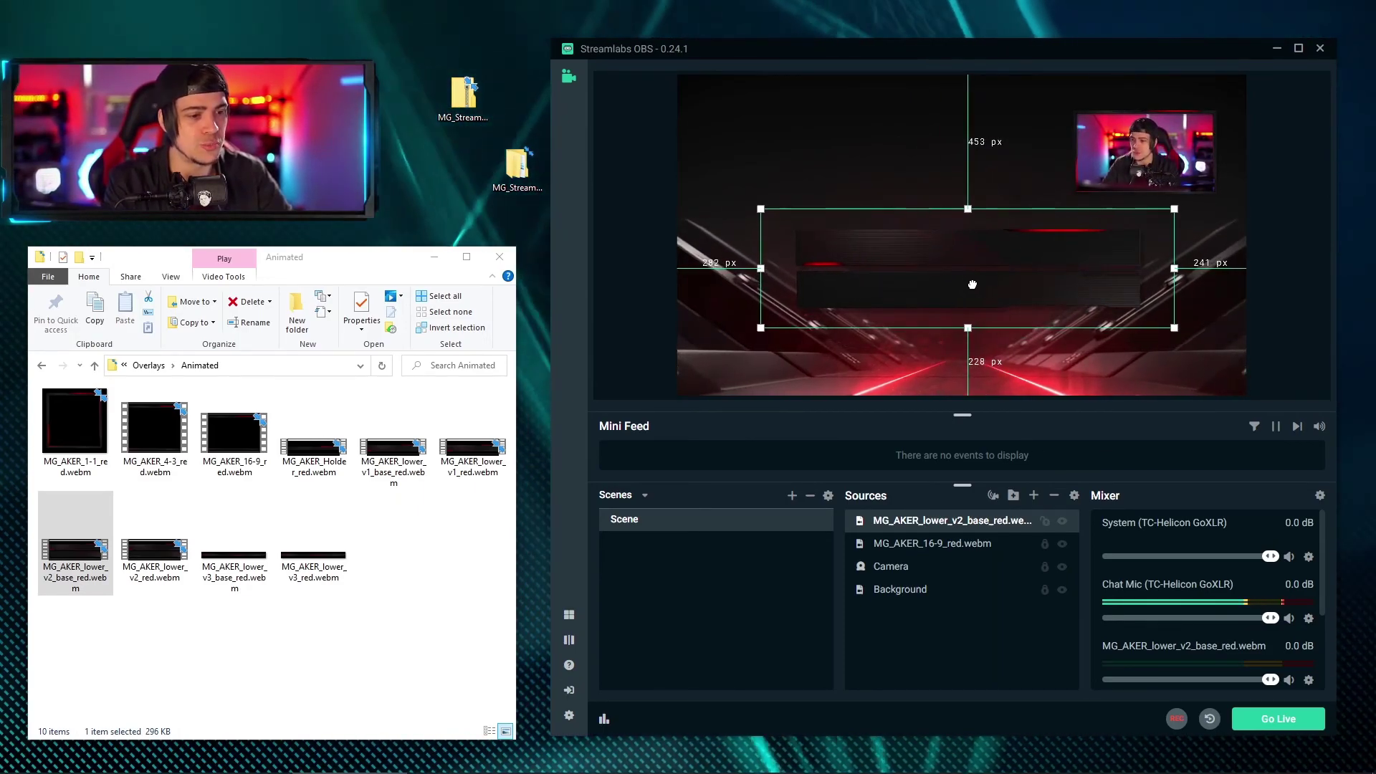
left_click(1061, 592)
left_click_drag(997, 269, 974, 283)
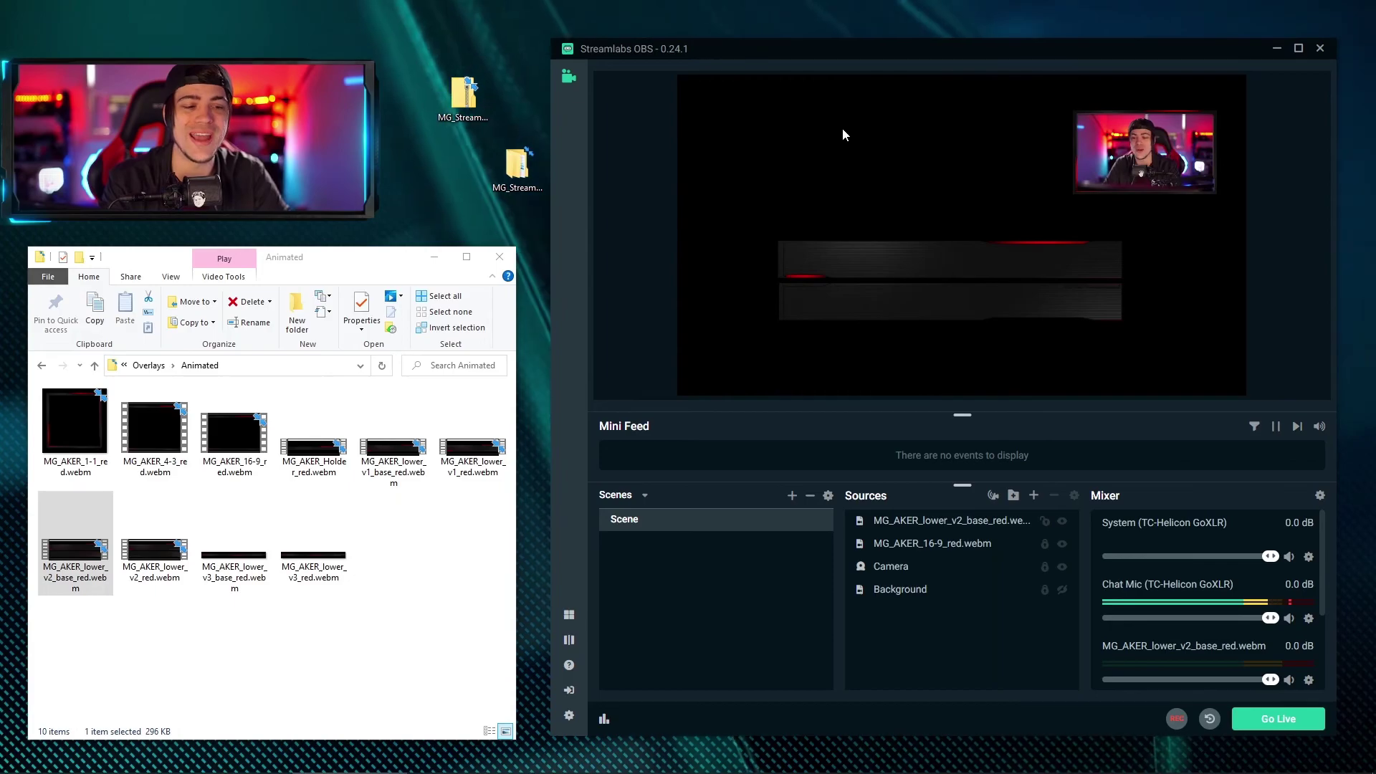
left_click(42, 364)
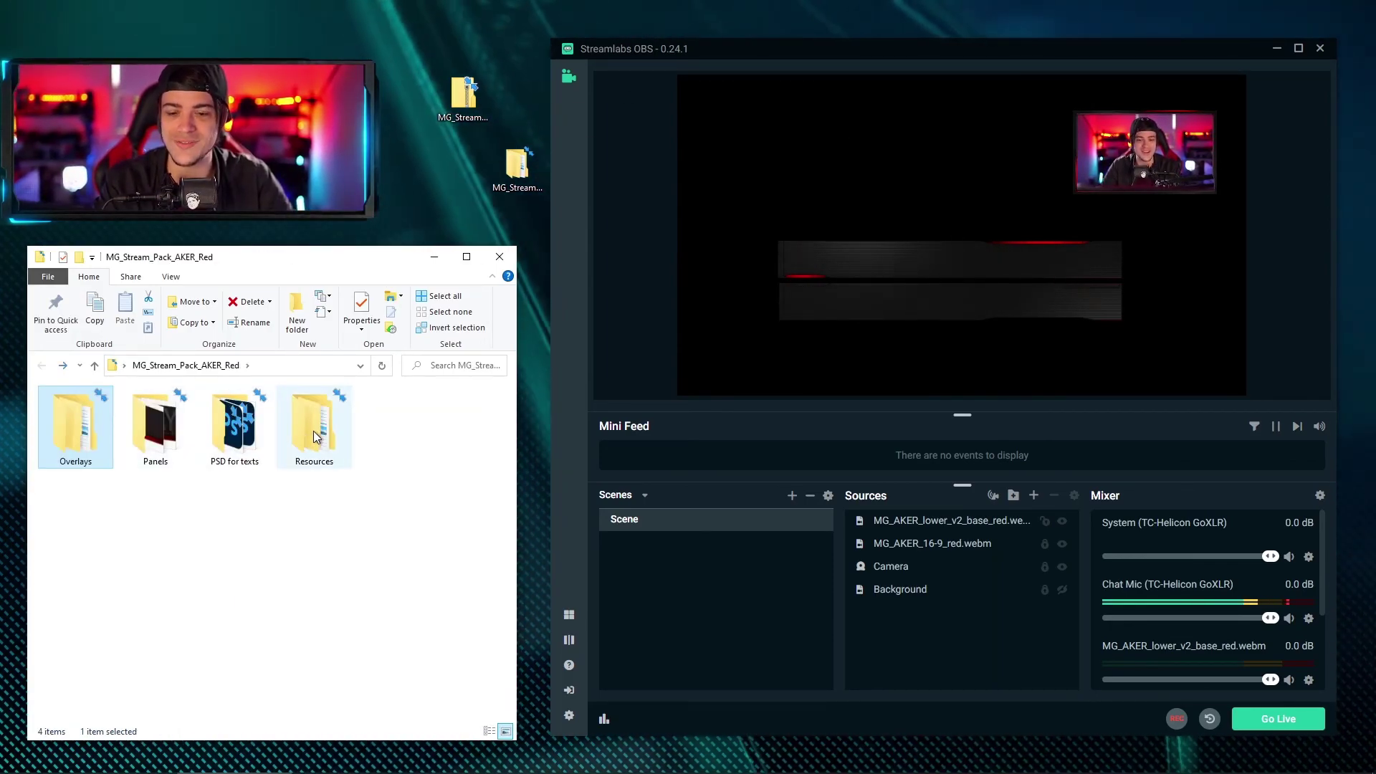
Add MG_AKER_text_Latest-Subscriber.png from 'PSD for texts' and place it on the lower-third bar's upper left.
double_click(224, 424)
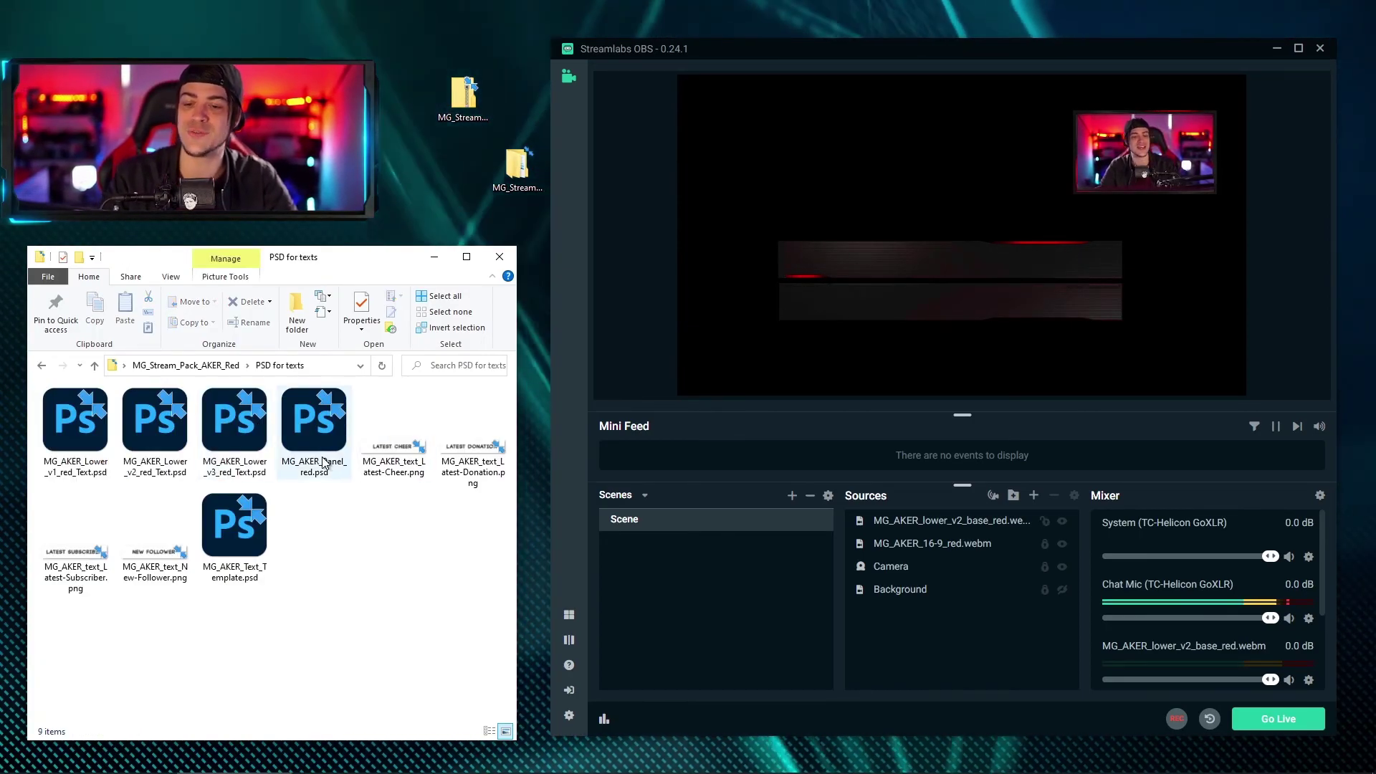
left_click(468, 437)
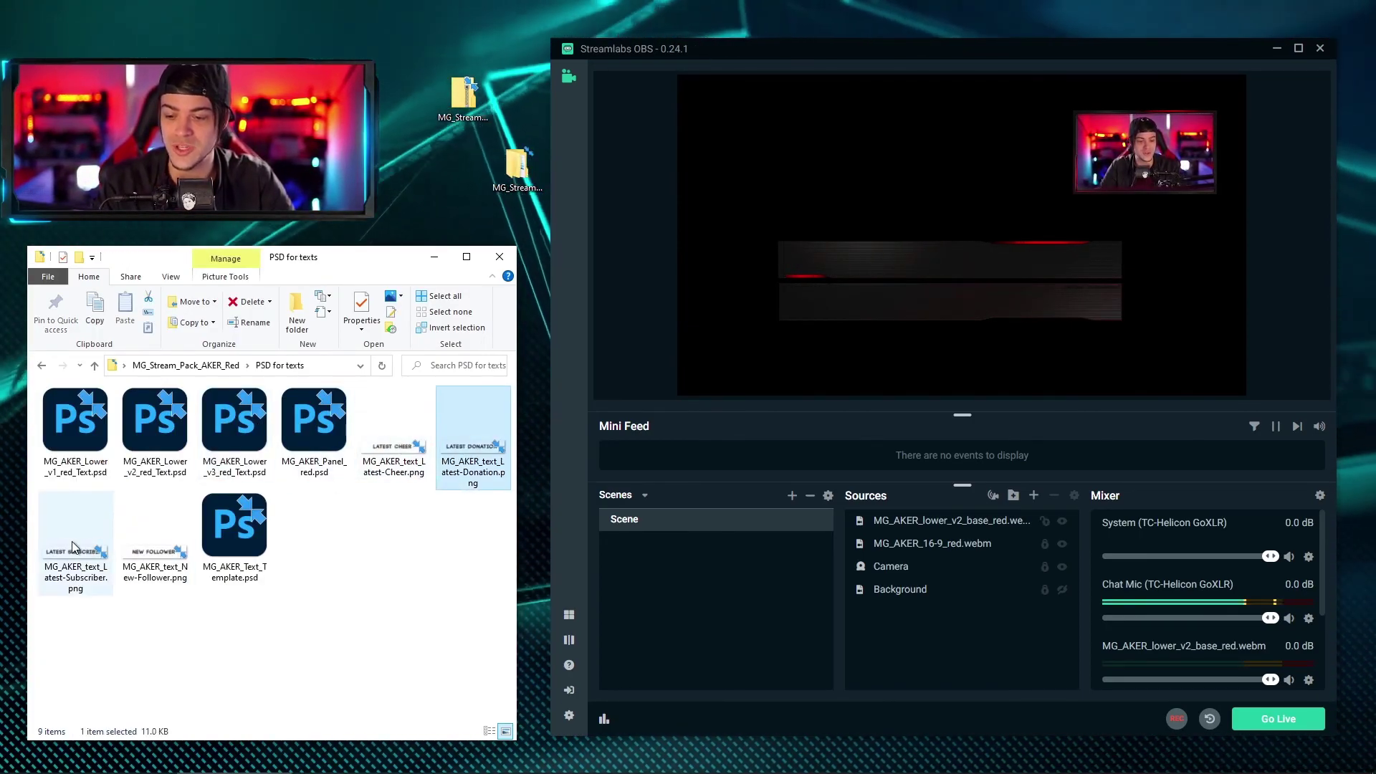
left_click(385, 487)
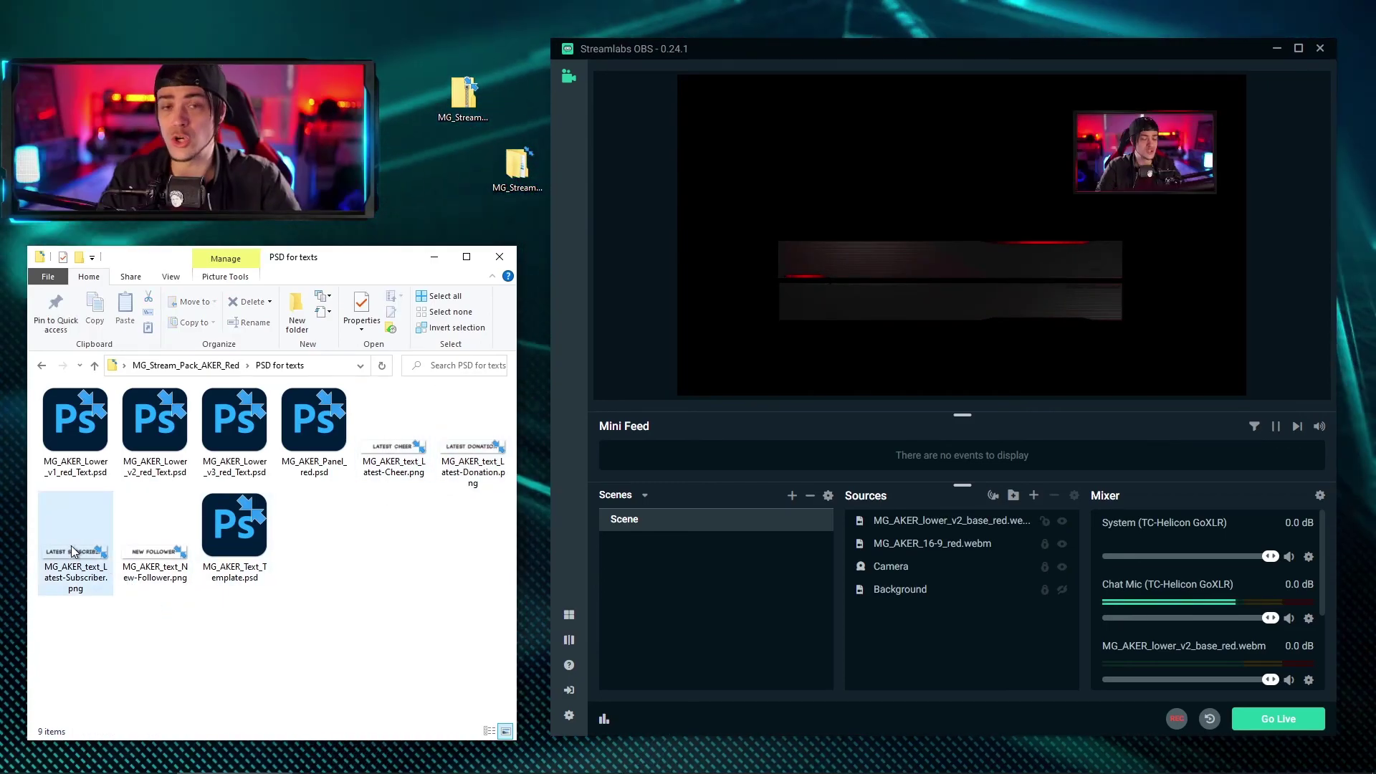
left_click_drag(39, 563, 321, 545)
left_click_drag(874, 517, 888, 518)
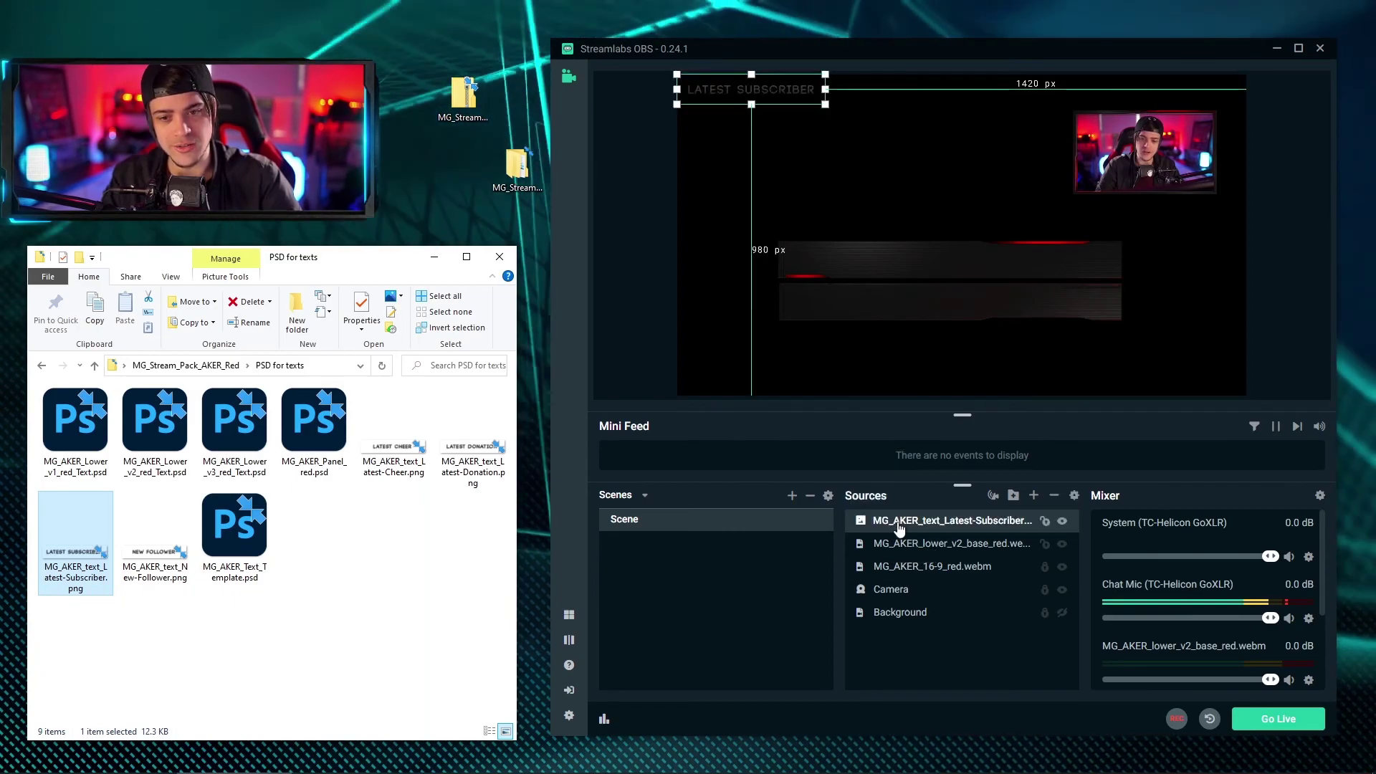
left_click_drag(928, 250, 934, 249)
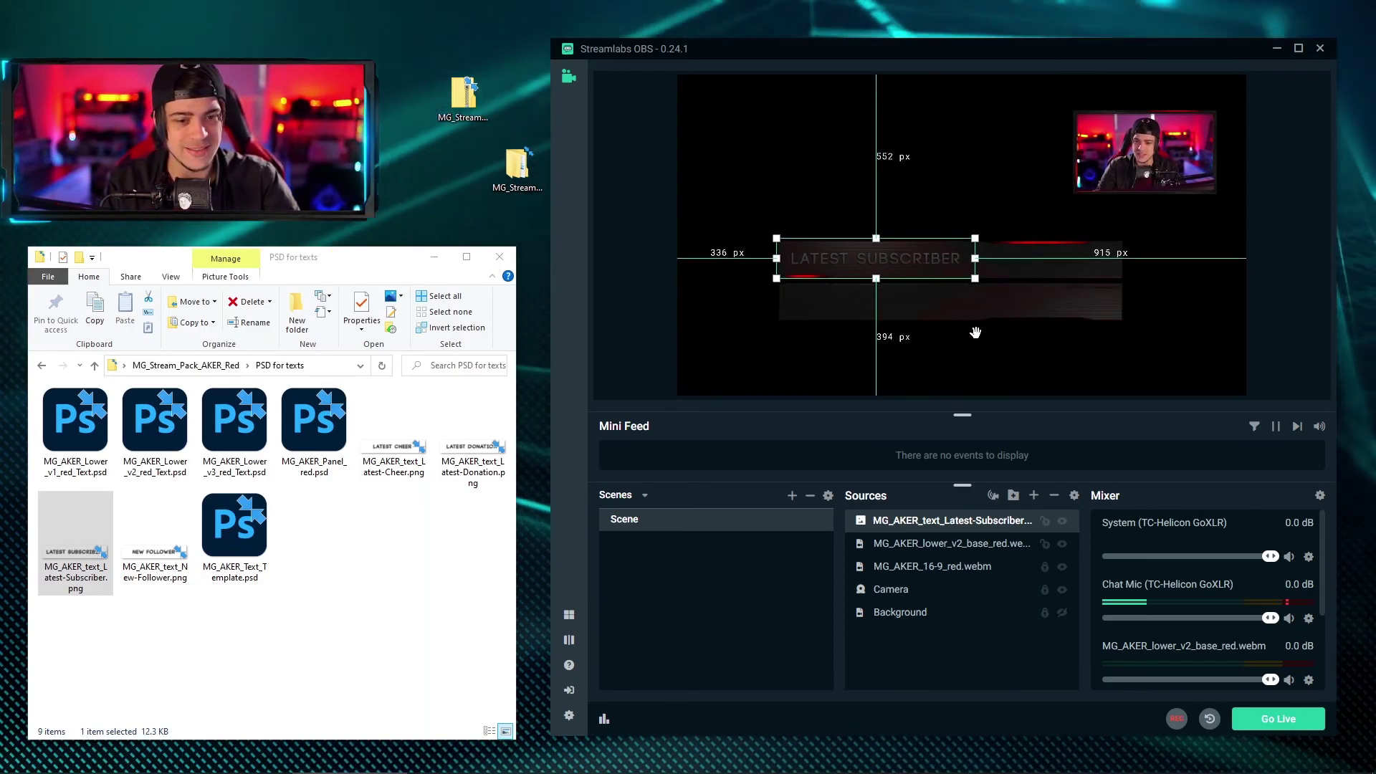
left_click(953, 308)
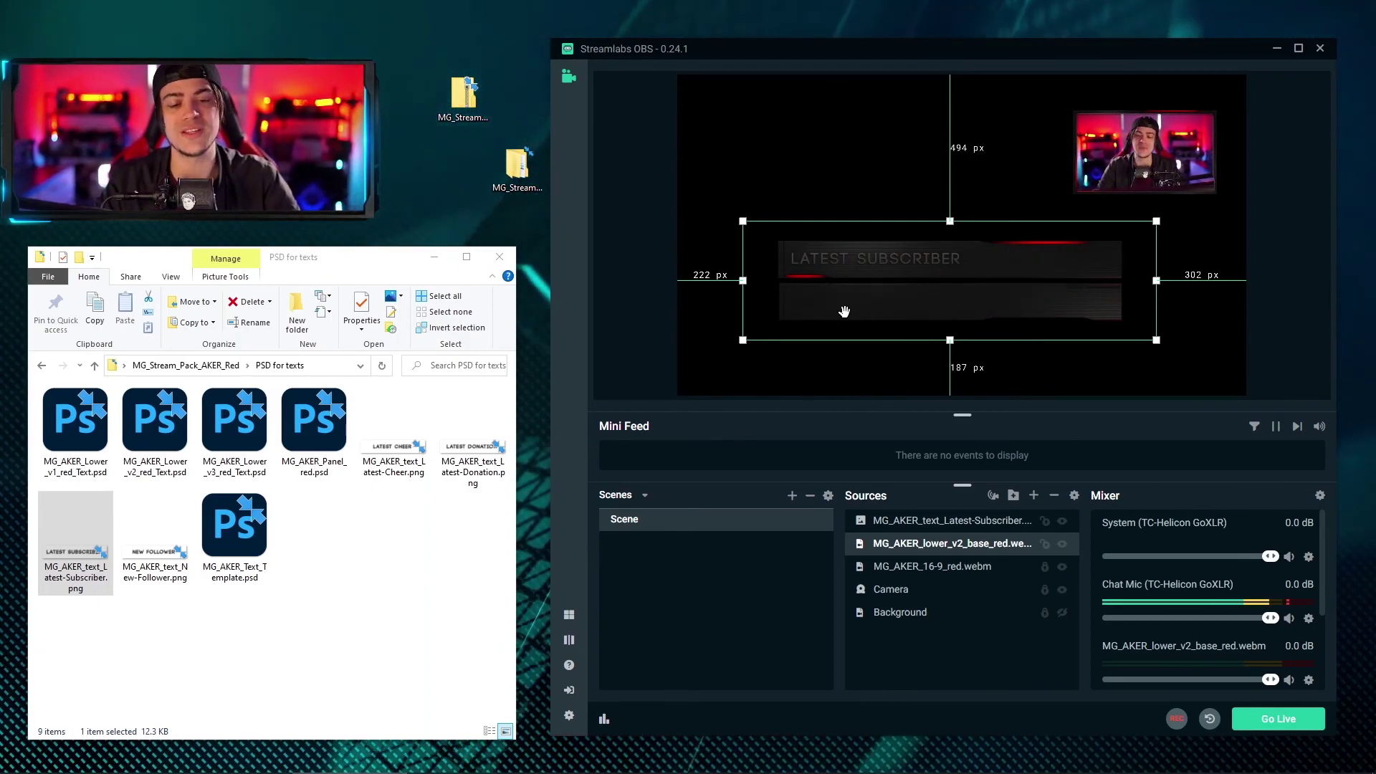
left_click(442, 542)
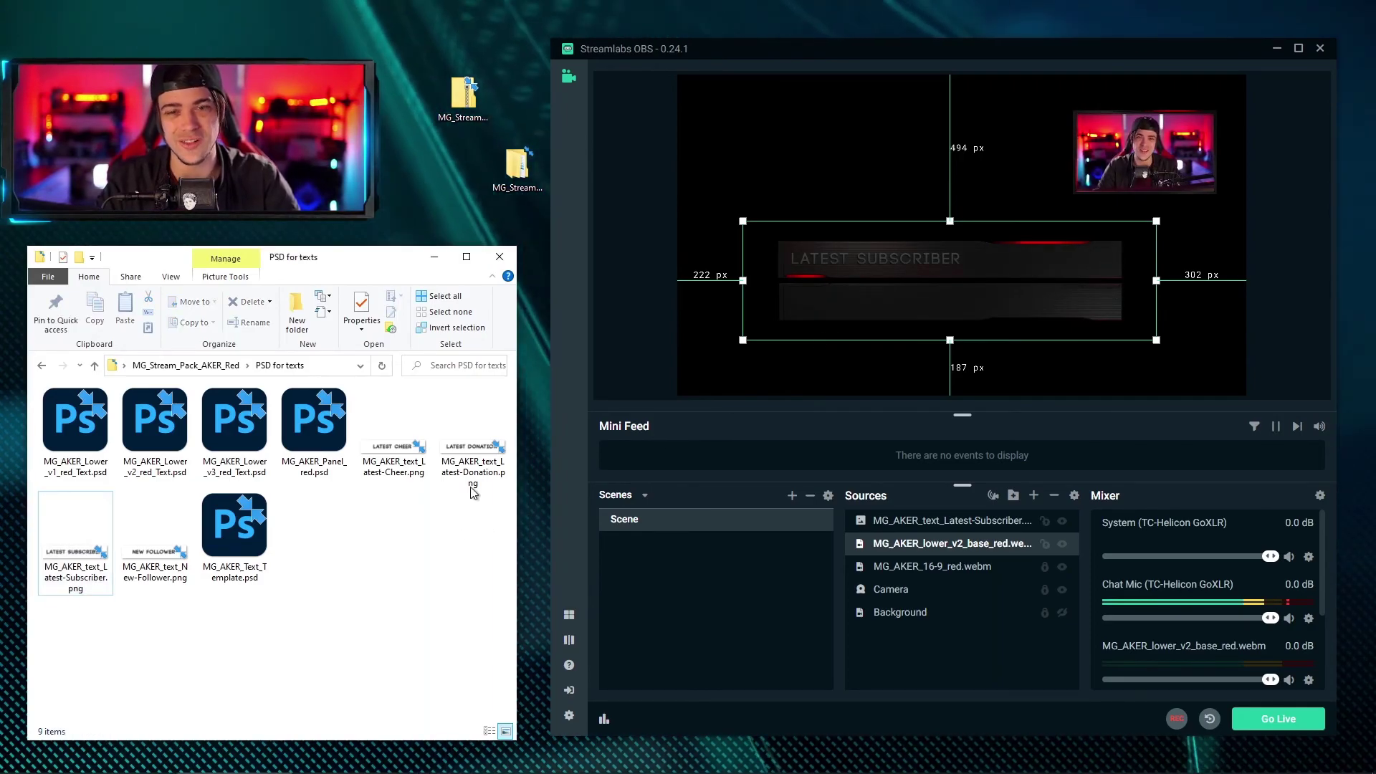